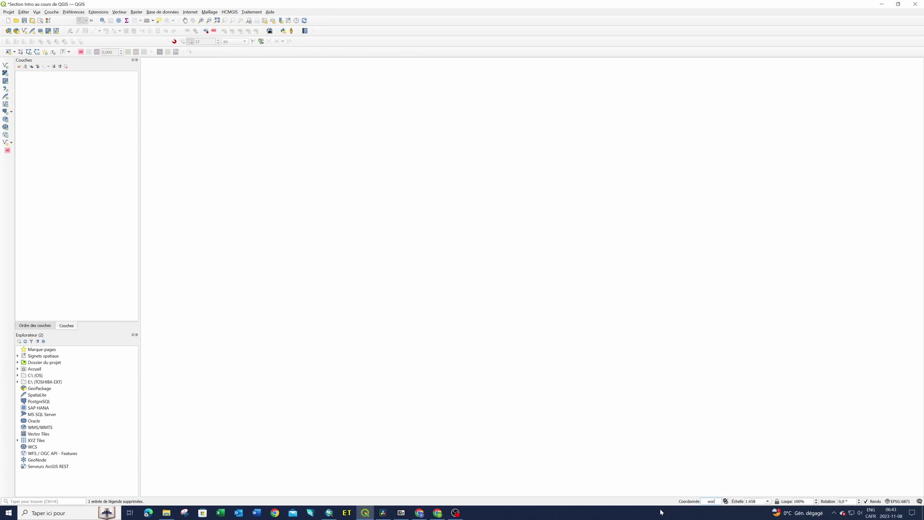
- Load the built-in world map with the coordinate keyword "world" and select Mali, Burkina Faso and Niger on it
type("d")
key("Return")
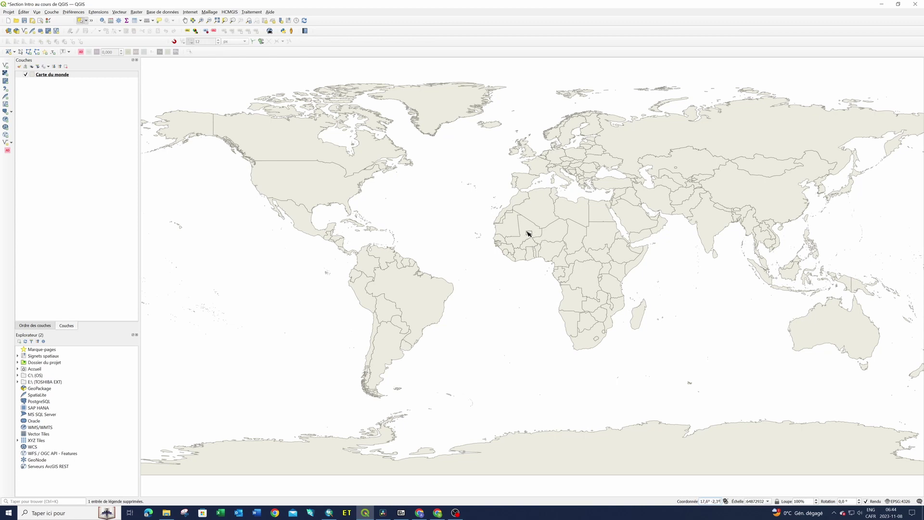
left_click_drag(531, 240, 539, 244)
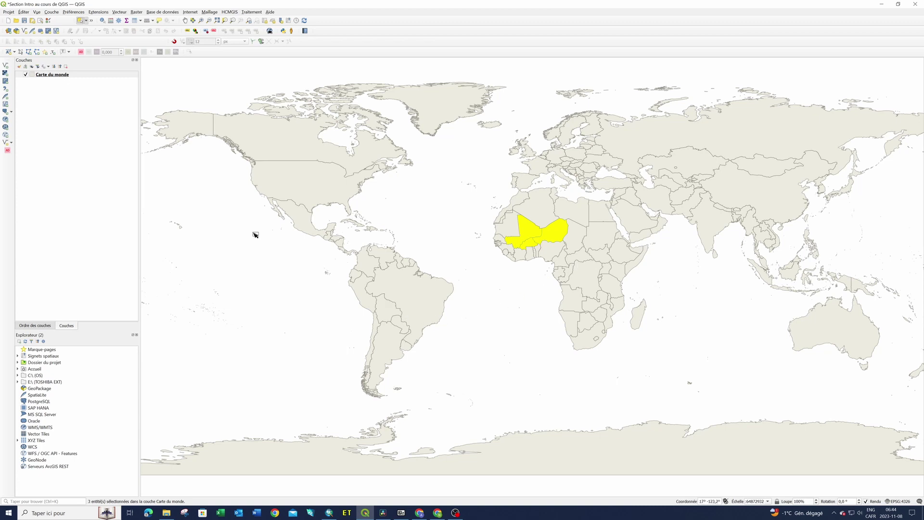
- Export only the selected countries of Carte du monde as an ESRI Shapefile named Alliance_AES in the IntroCoursQGIS folder, using EPSG:4326 - WGS 84
right_click(82, 76)
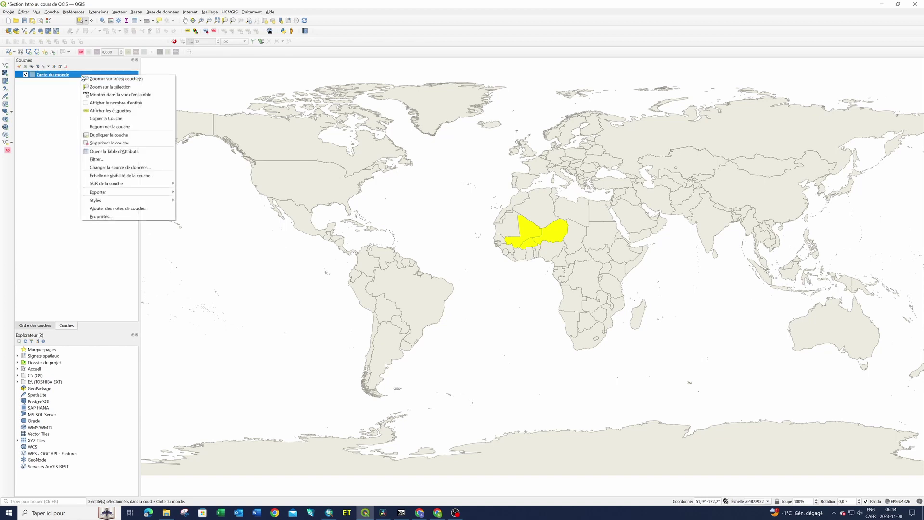
mouse_move(126, 192)
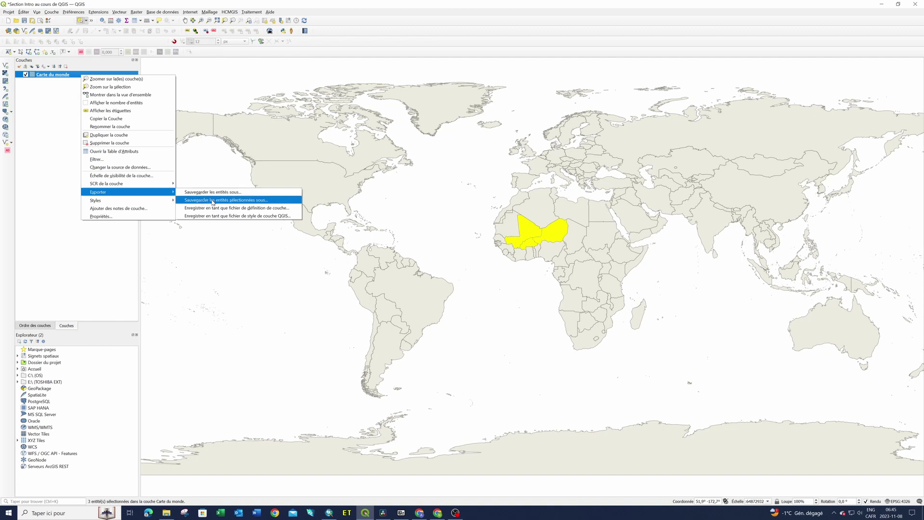
left_click(249, 202)
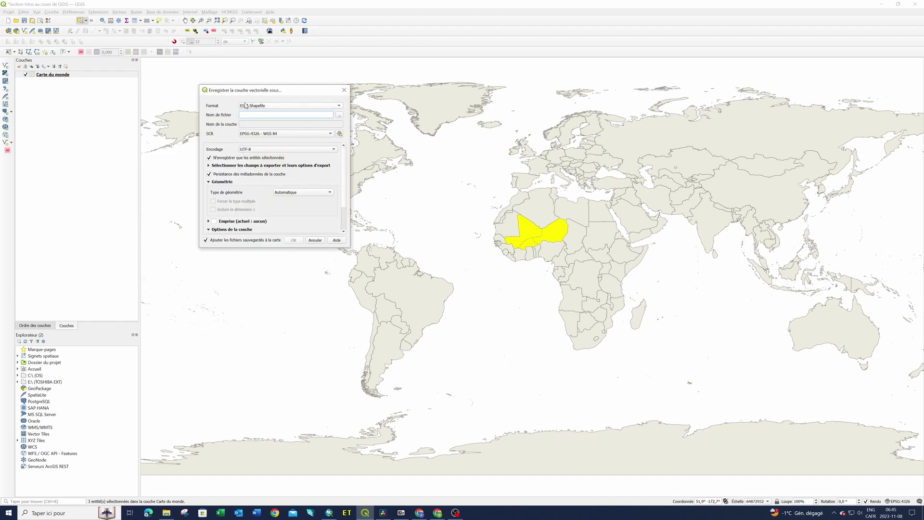
left_click(339, 107)
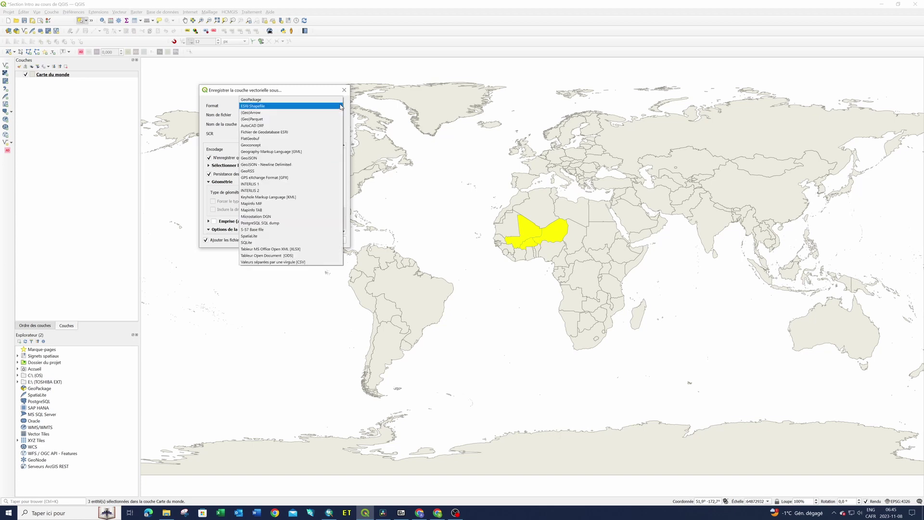
left_click(265, 106)
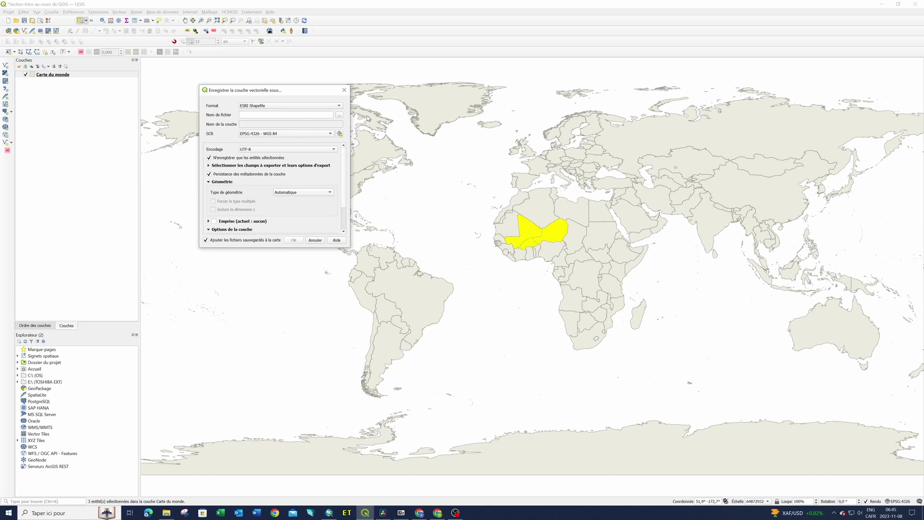
left_click(339, 116)
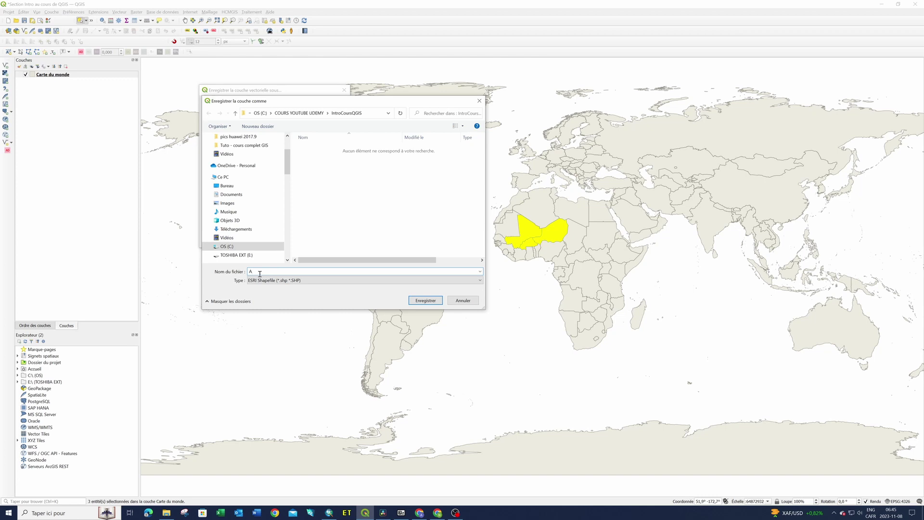
type("lliance_AES")
left_click(426, 301)
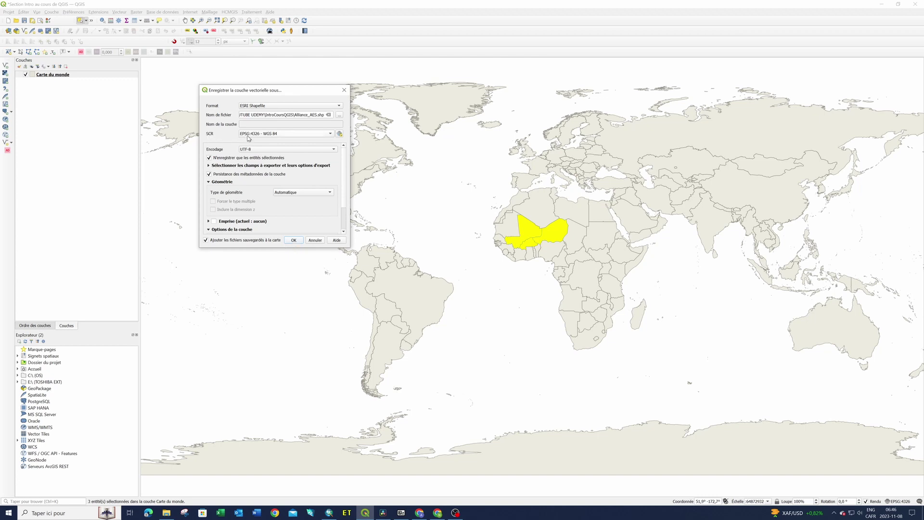
mouse_move(249, 138)
left_click(293, 241)
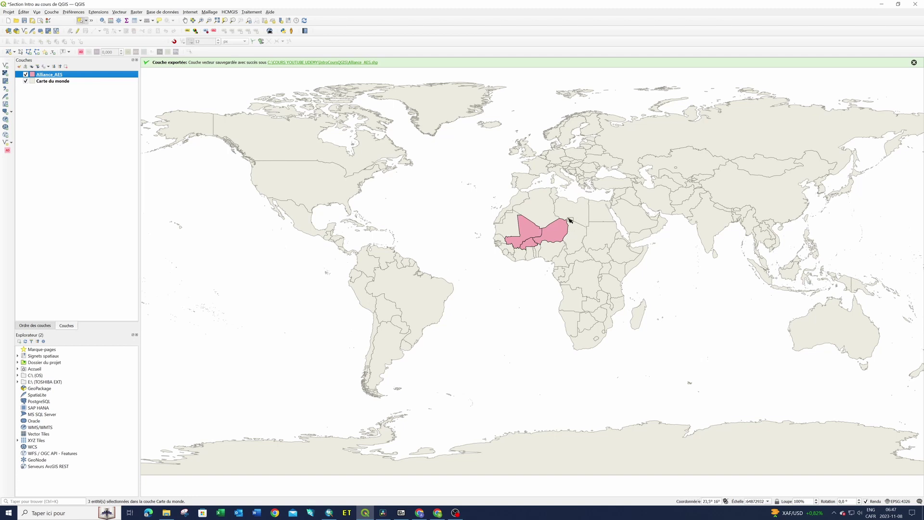
- Hide the Carte du monde layer and inspect the exported Alliance_AES countries up close
left_click(25, 81)
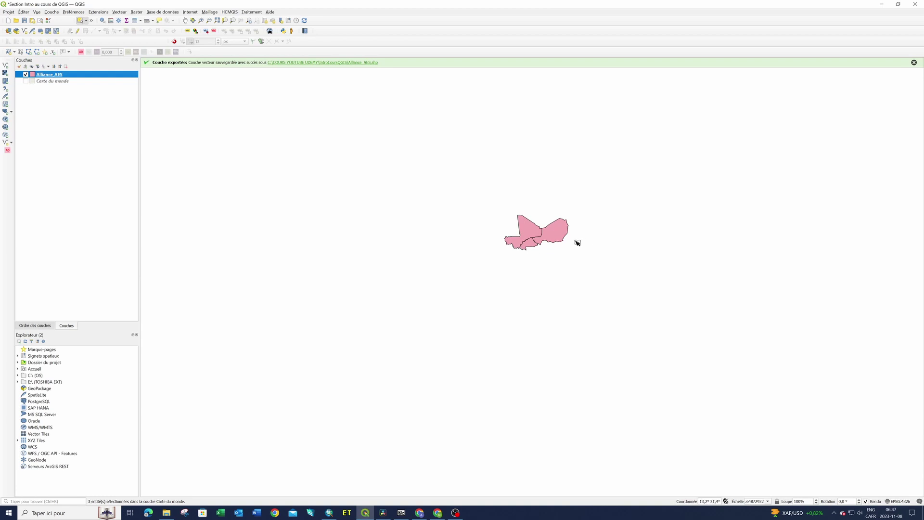
scroll(573, 241, "up", 1)
scroll(521, 207, "up", 1)
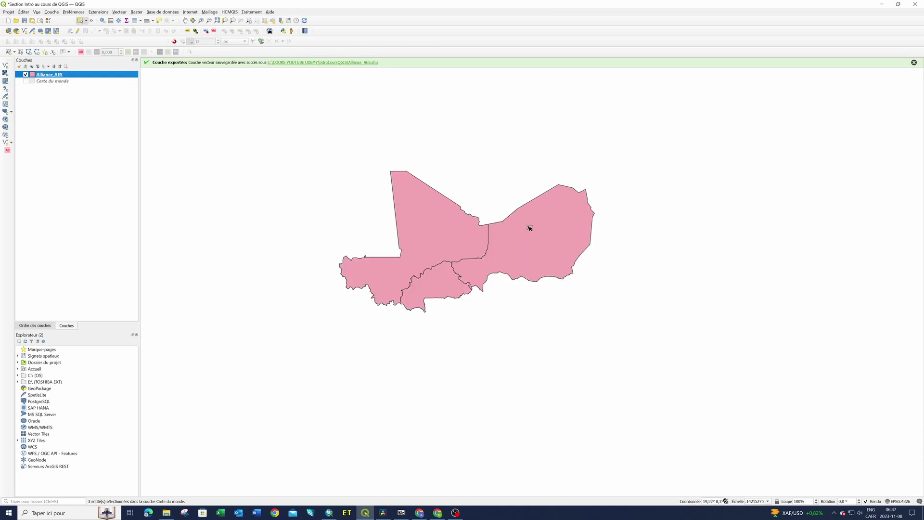
scroll(528, 227, "up", 1)
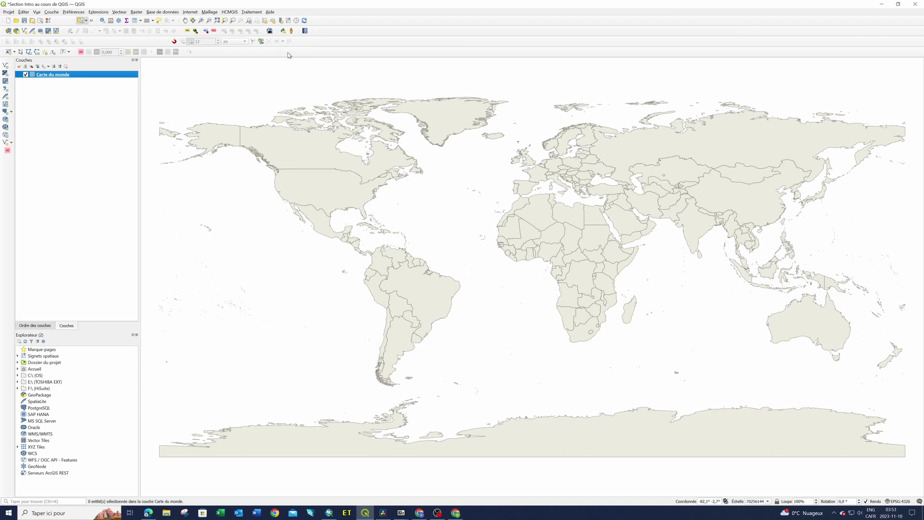
- Select Mali, Burkina Faso and Niger on the world map with the feature selection tool and bring up the layer's export options
left_click(185, 20)
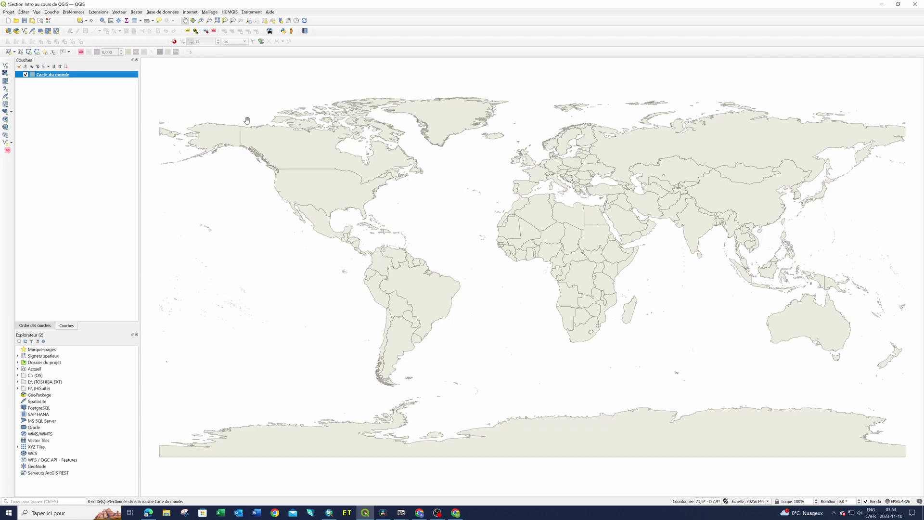
left_click(87, 21)
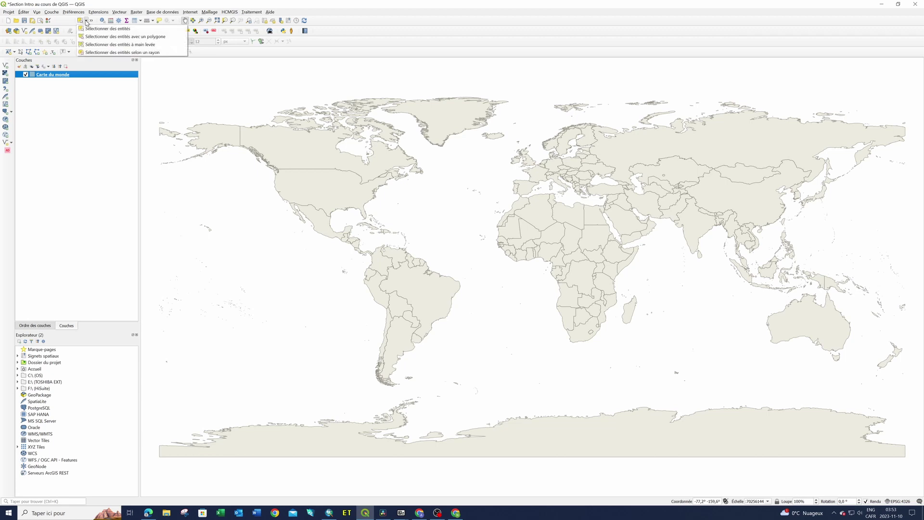
left_click(117, 30)
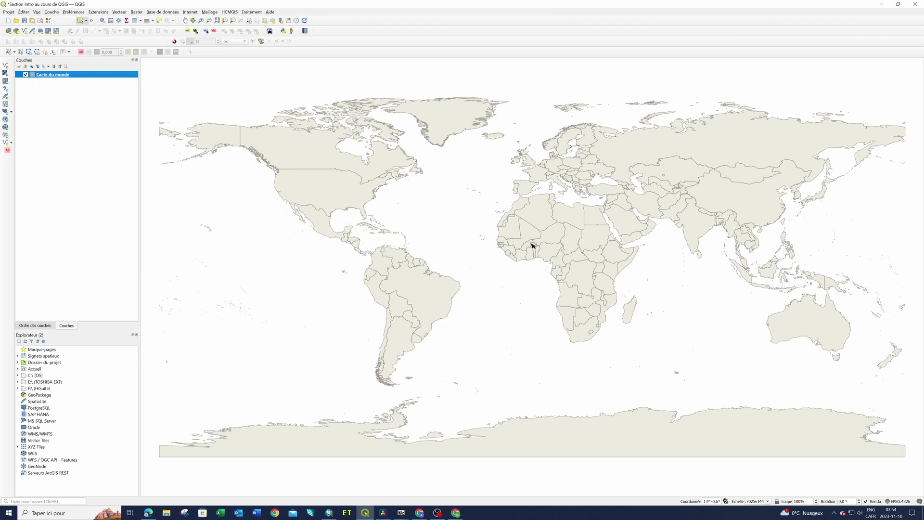
left_click_drag(531, 235, 538, 245)
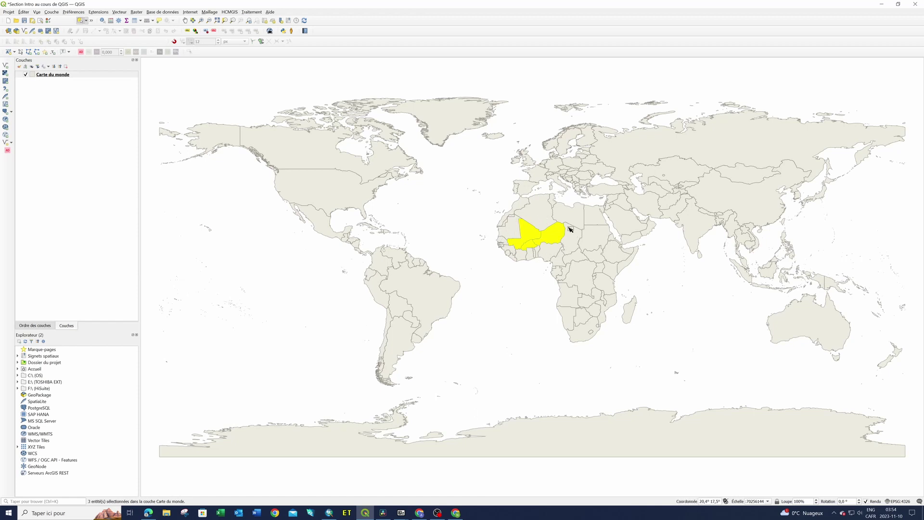
right_click(65, 75)
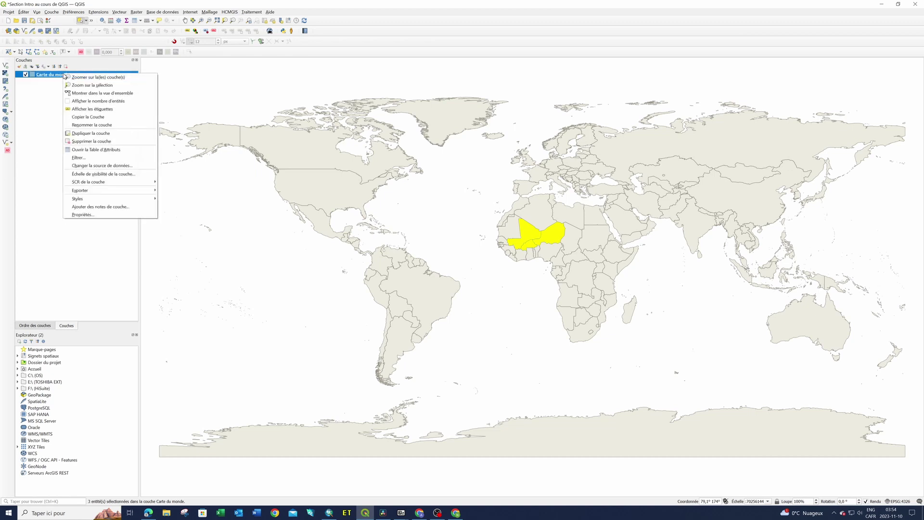
mouse_move(98, 191)
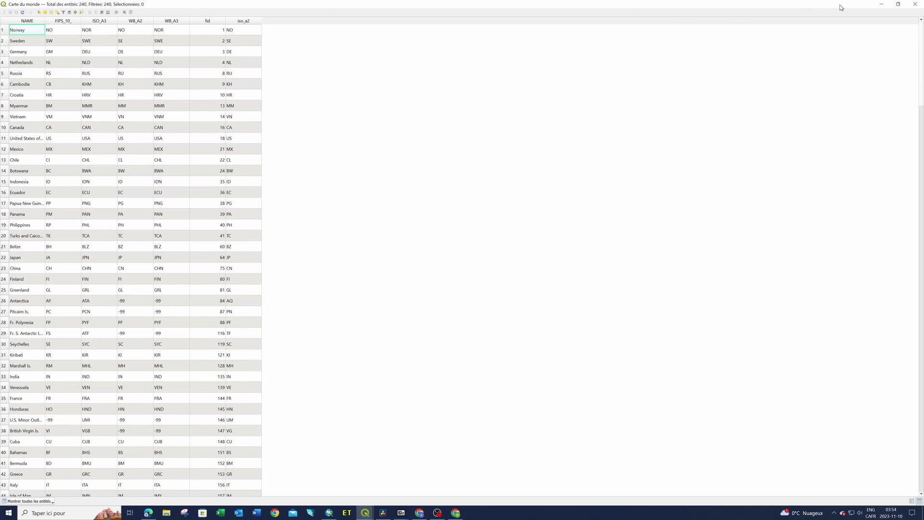
- Examine the country records and the NAME field in the attribute table of Carte du monde
left_click(915, 4)
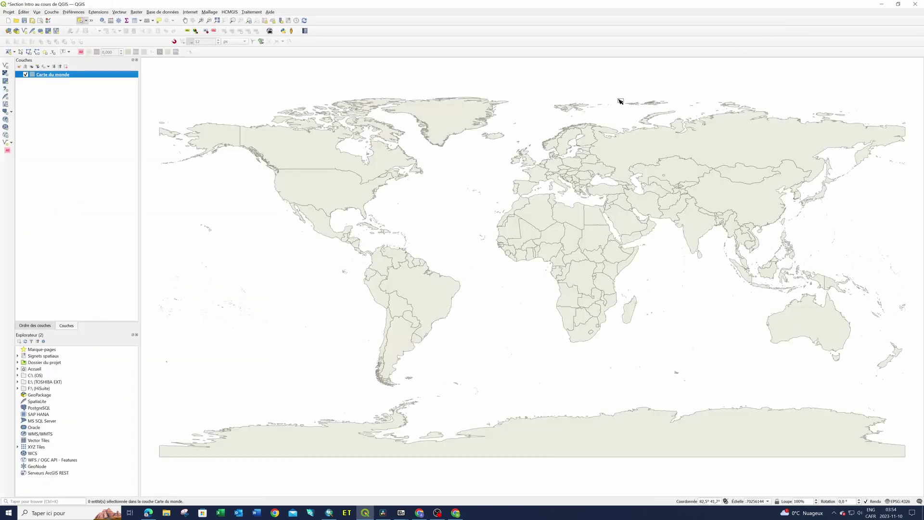
right_click(65, 75)
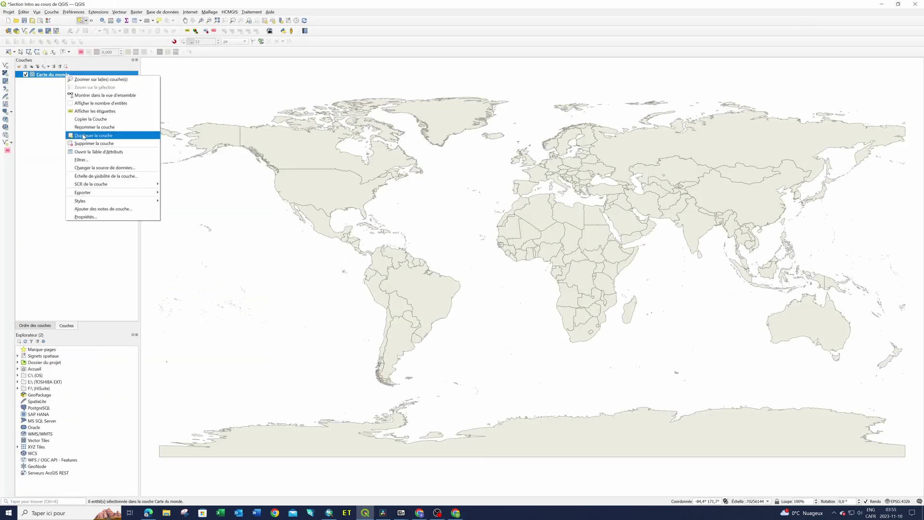
left_click(83, 152)
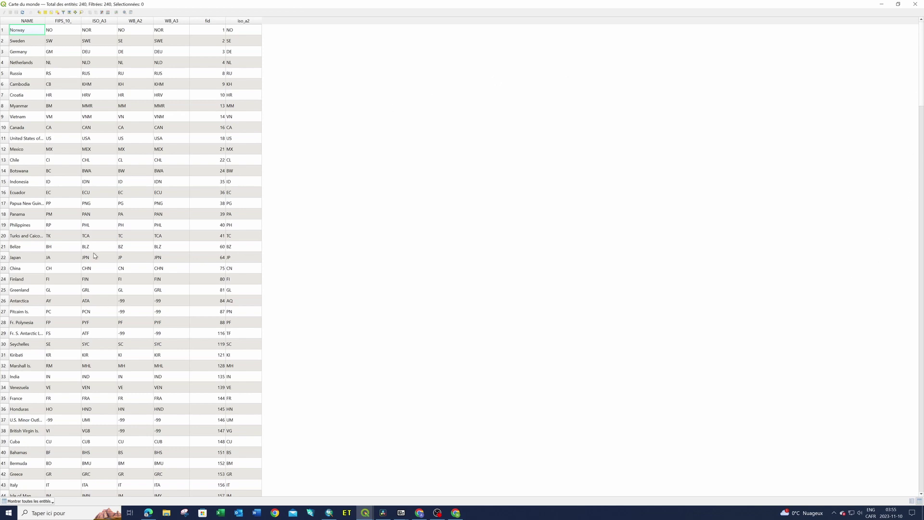
scroll(100, 255, "down", 18)
scroll(114, 242, "down", 20)
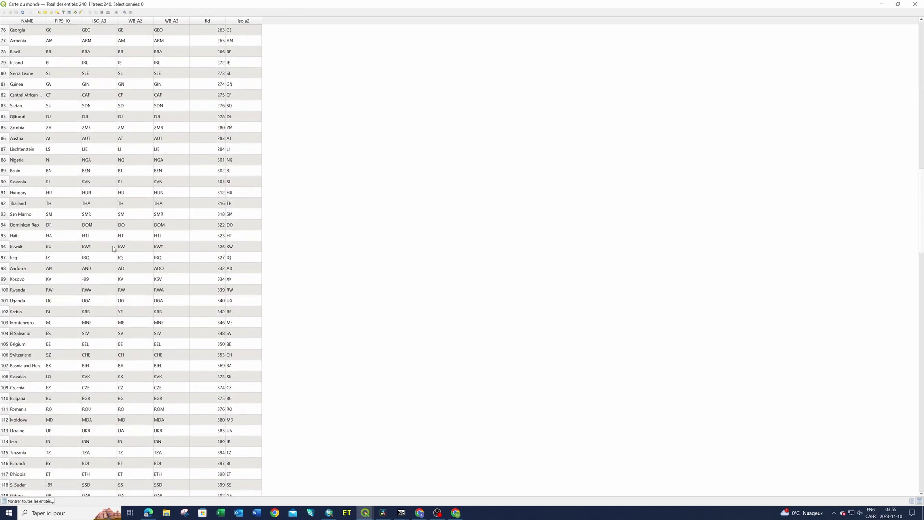
scroll(130, 258, "down", 14)
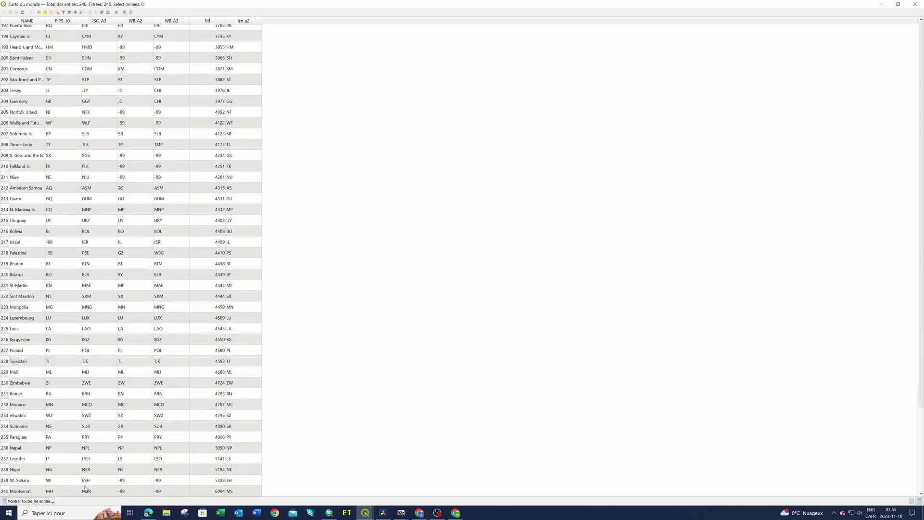
scroll(38, 243, "up", 4)
scroll(38, 243, "up", 20)
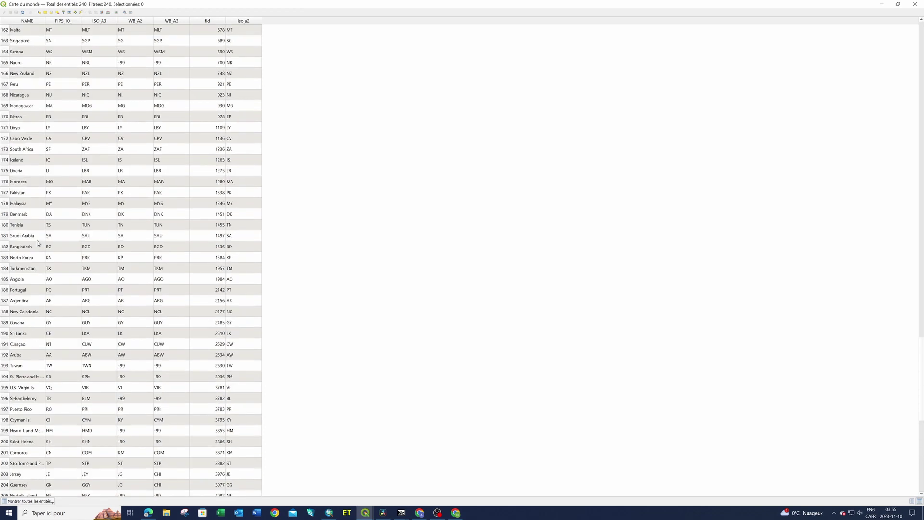
scroll(35, 238, "up", 20)
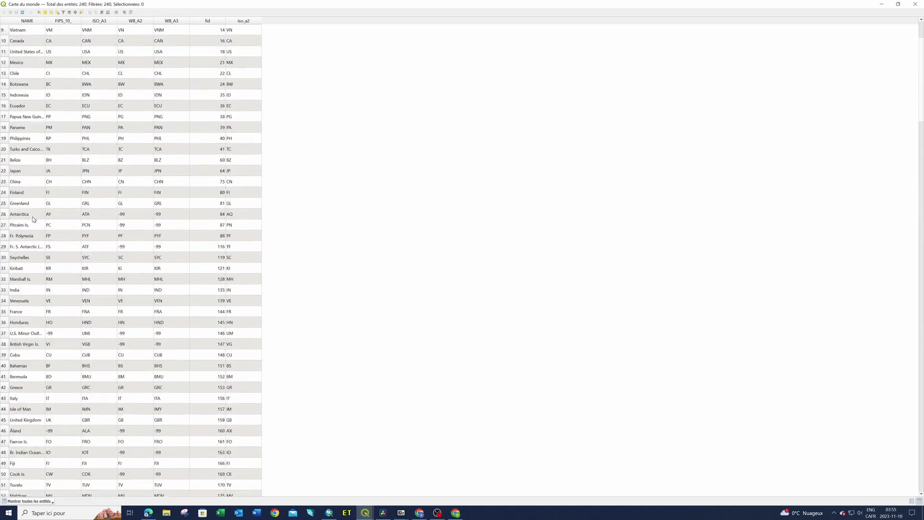
scroll(7, 175, "up", 7)
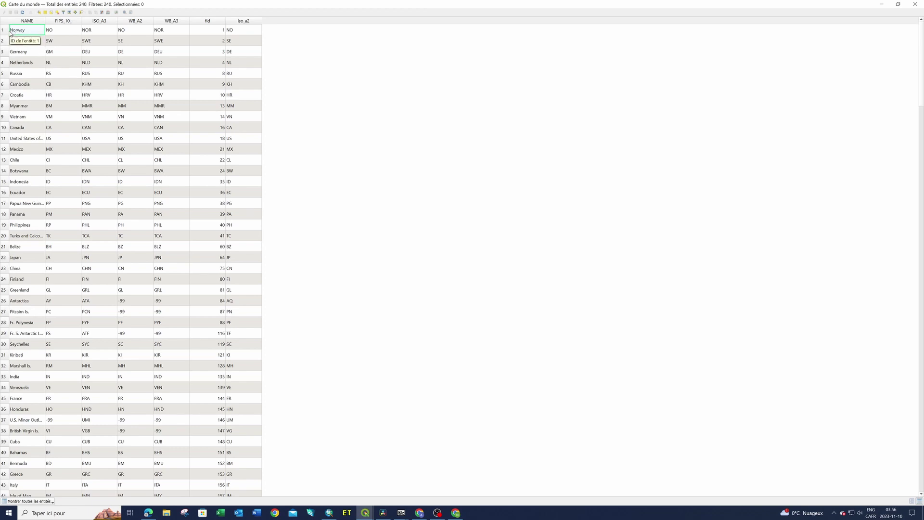
left_click(910, 4)
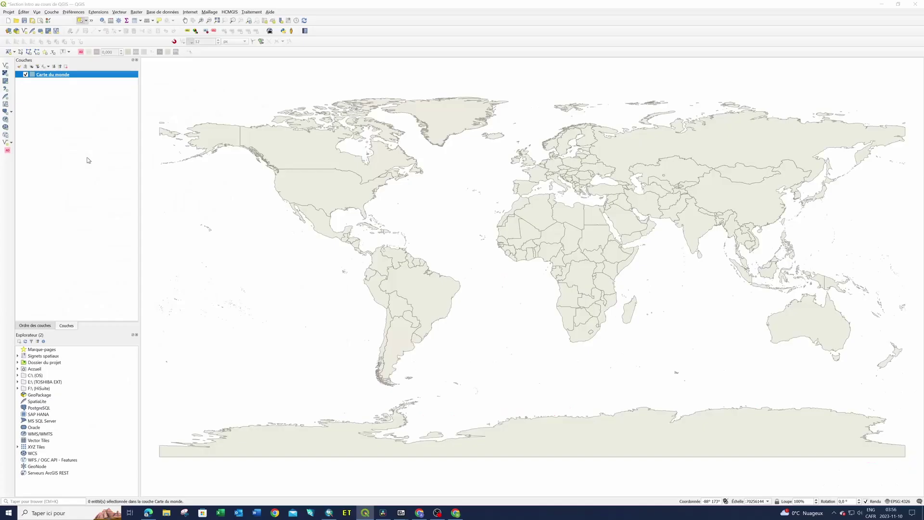
- Filter Carte du monde with the expression "NAME" IN ('Burkina Faso', 'Mali', 'Niger'), testing the query before applying it
key("ctrl+f")
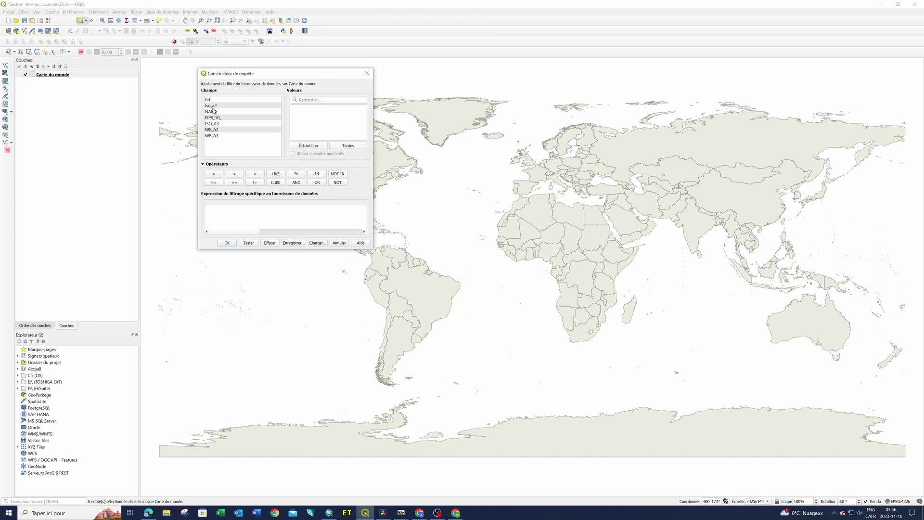
double_click(215, 112)
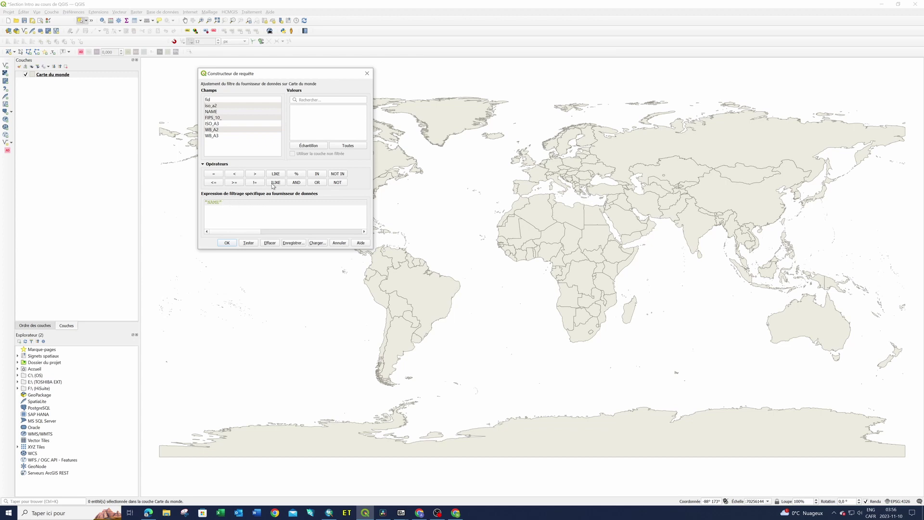
left_click(316, 174)
left_click(249, 242)
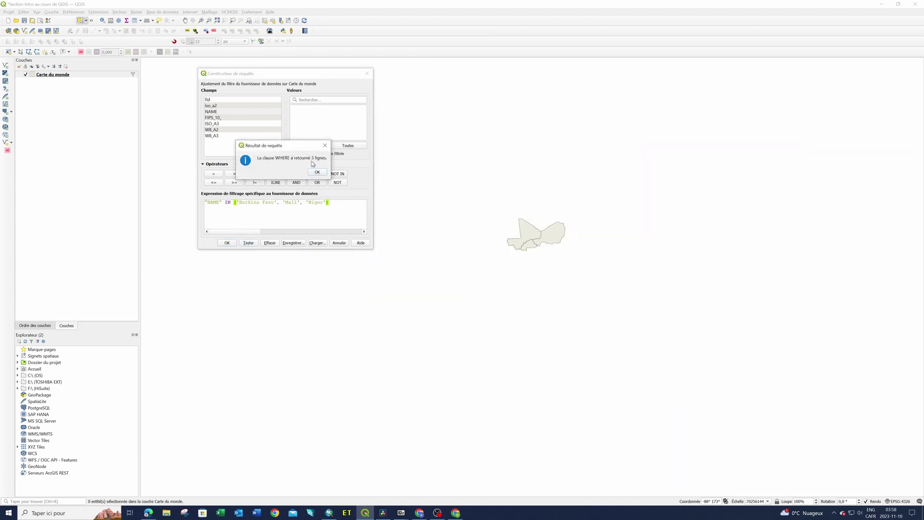
left_click(317, 173)
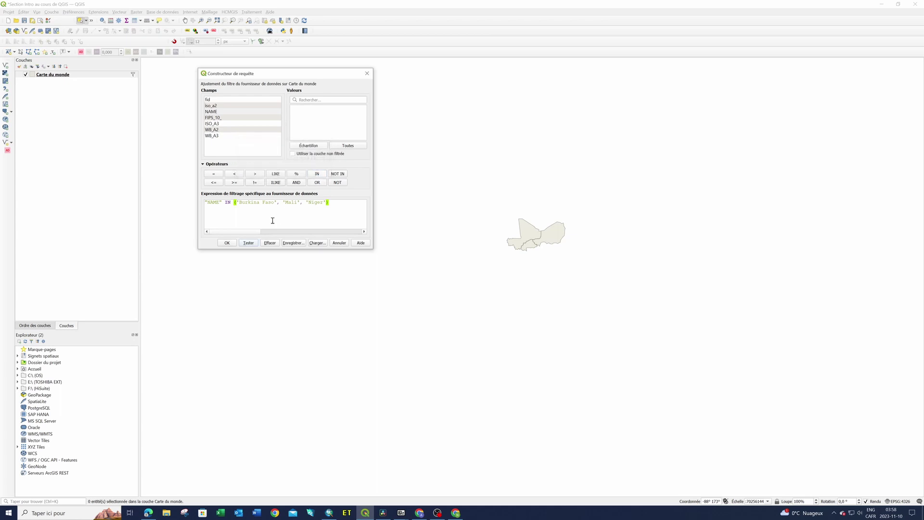
left_click(227, 243)
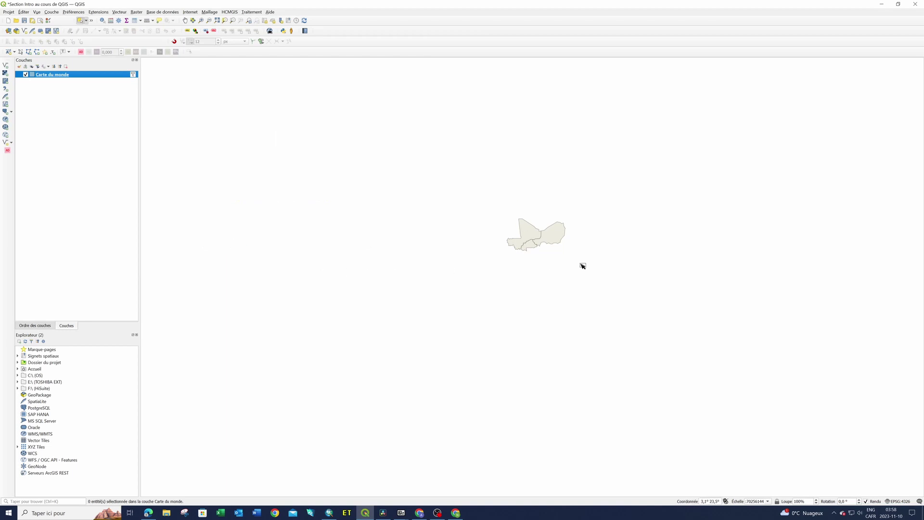
- Open the attribute table of the filtered Carte du monde layer to check which records remain
right_click(83, 76)
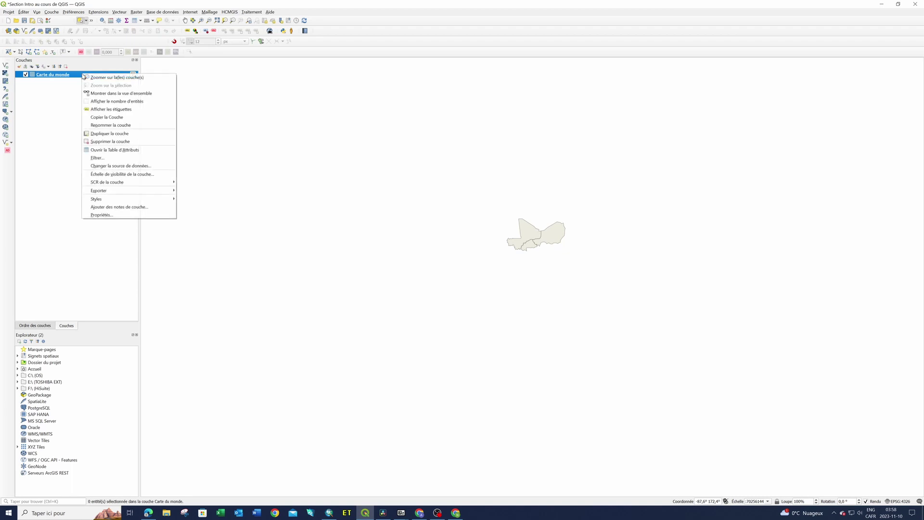
left_click(106, 150)
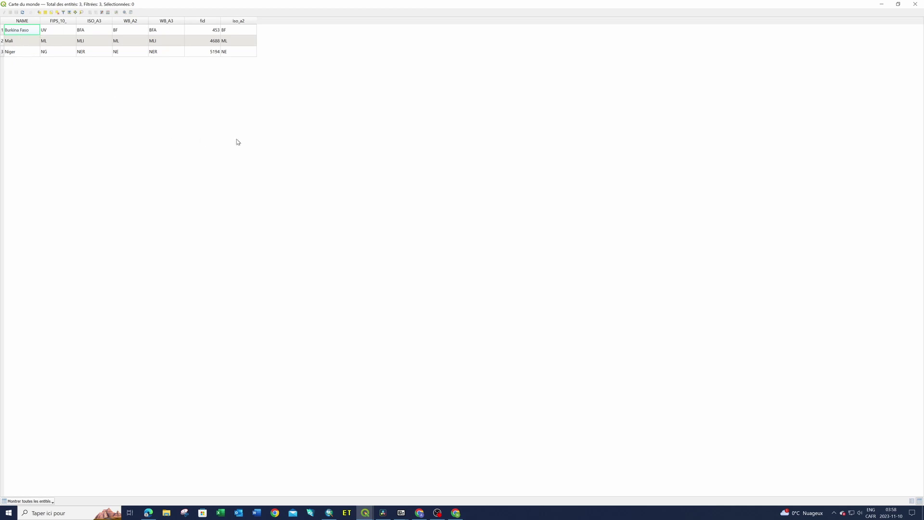
- Close the attribute table, switch to the web browser, and search for Natural Earth to open the naturalearthdata.com site
left_click(915, 4)
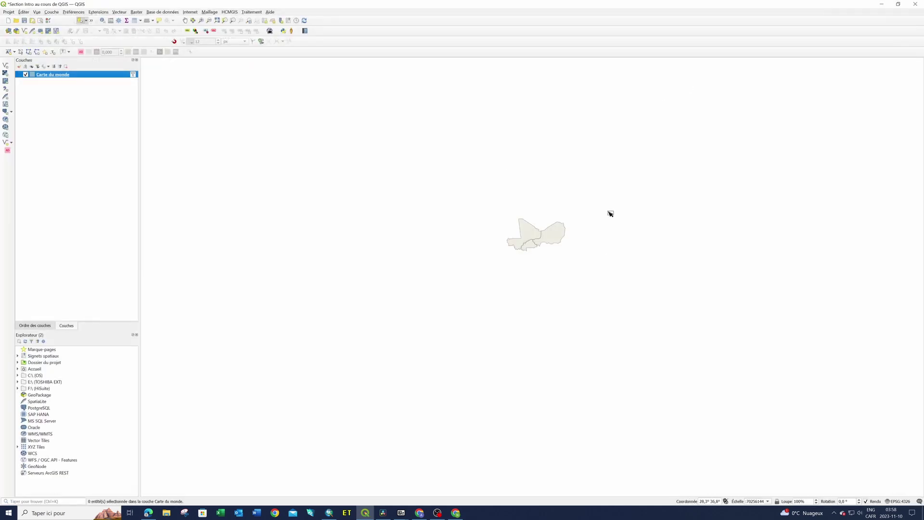
left_click(886, 8)
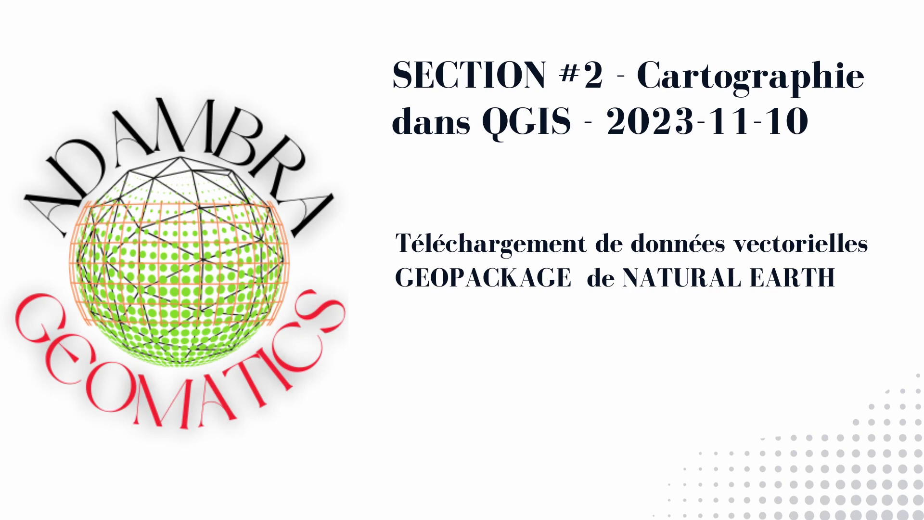
type("Na")
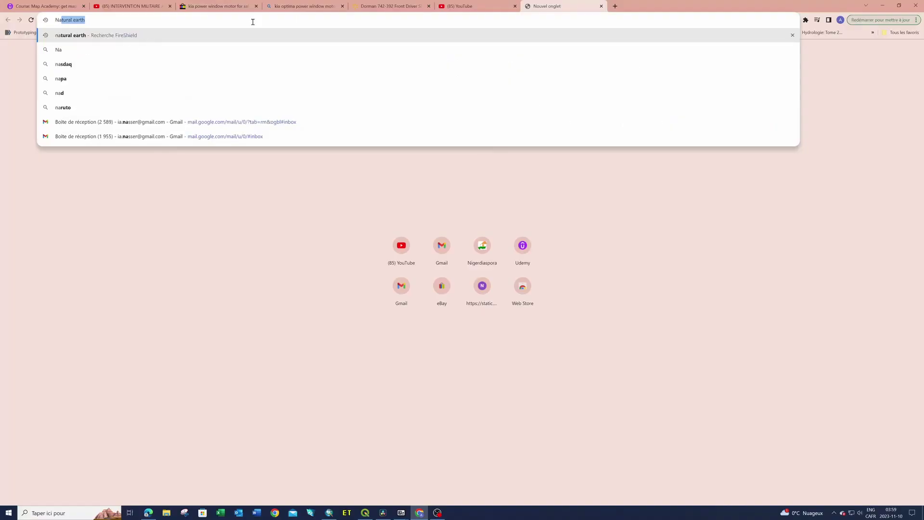
type("tural ")
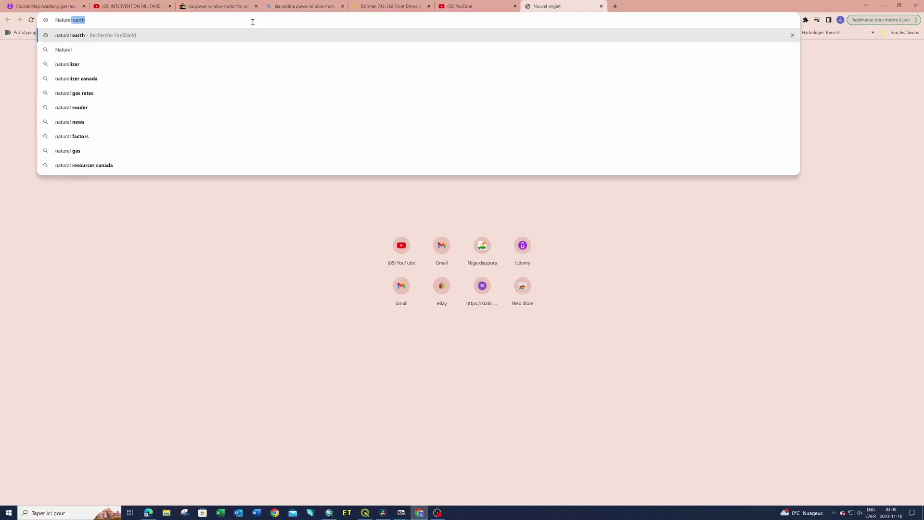
type("Earth")
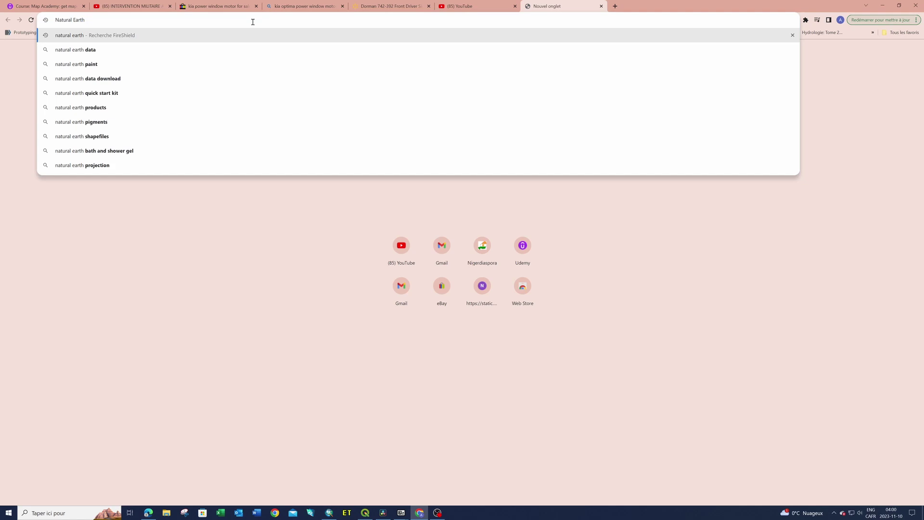
key("Return")
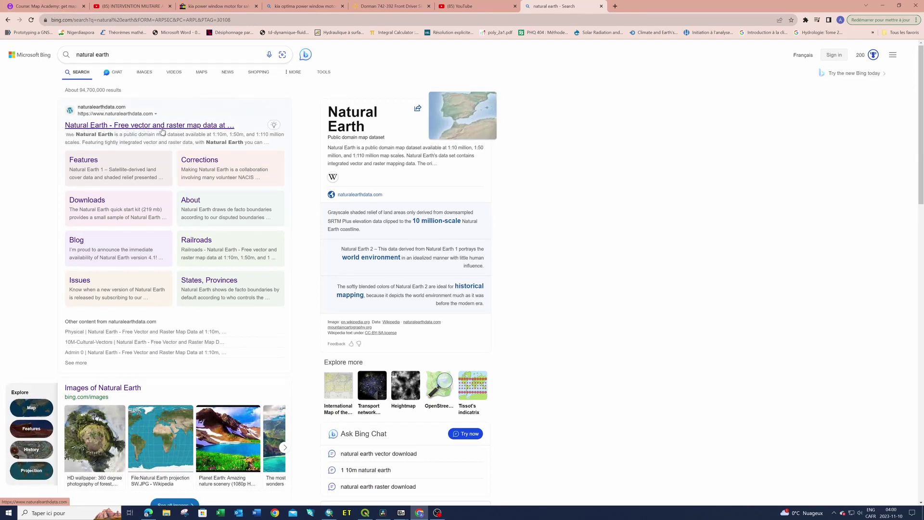
left_click(196, 126)
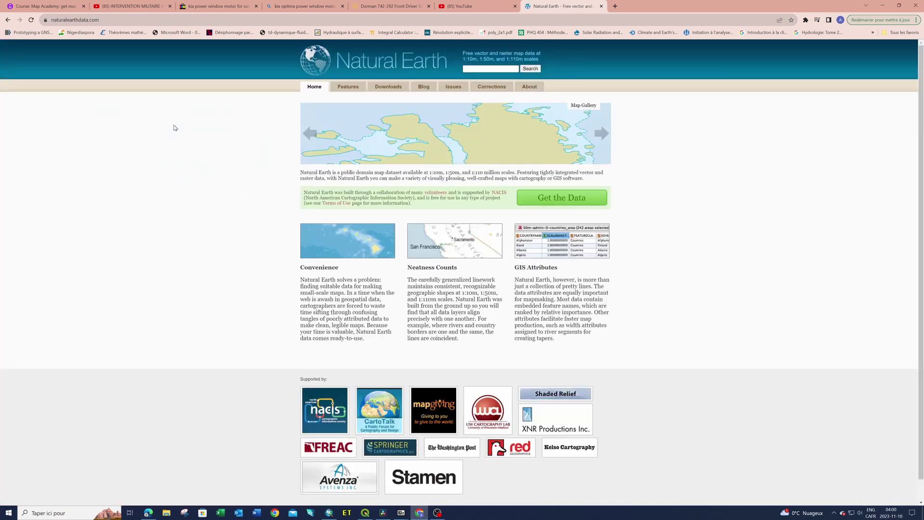
- Download all Natural Earth vector themes as a GeoPackage from the site's Downloads page and show the downloaded file in its folder
left_click(390, 89)
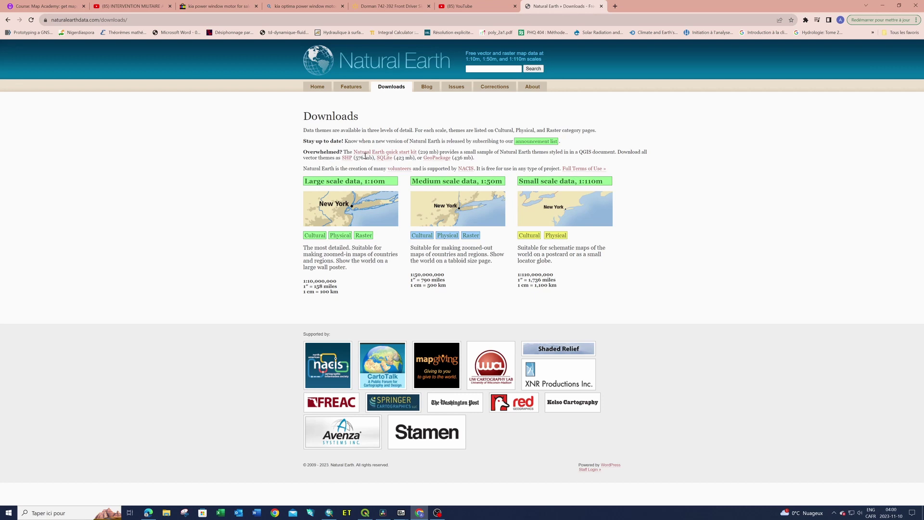
left_click(437, 159)
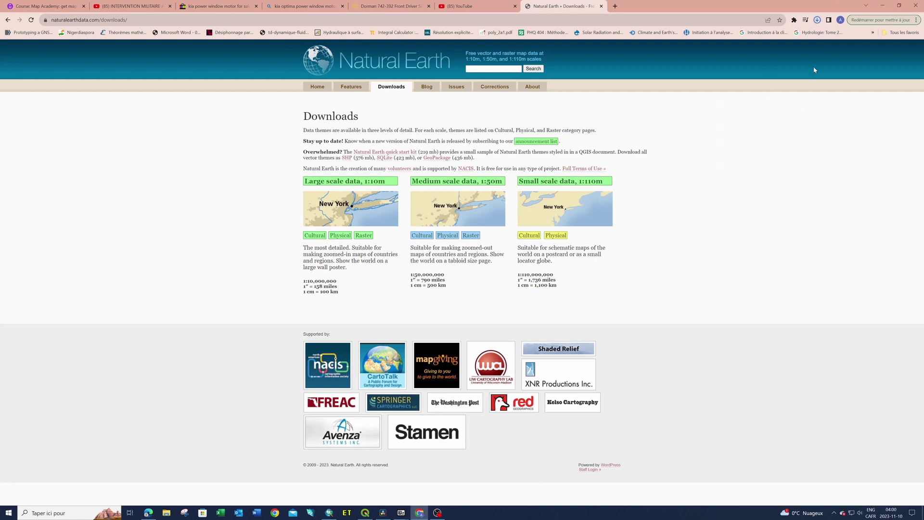
left_click(817, 20)
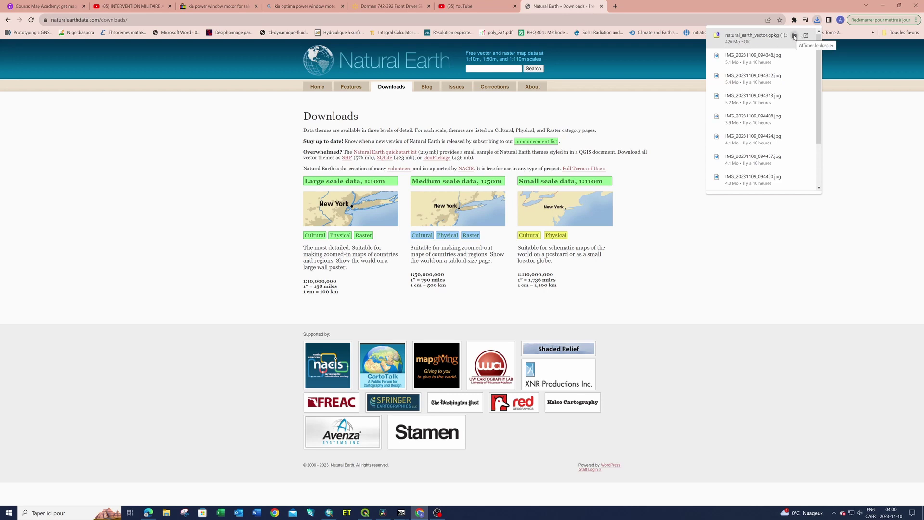
left_click(794, 36)
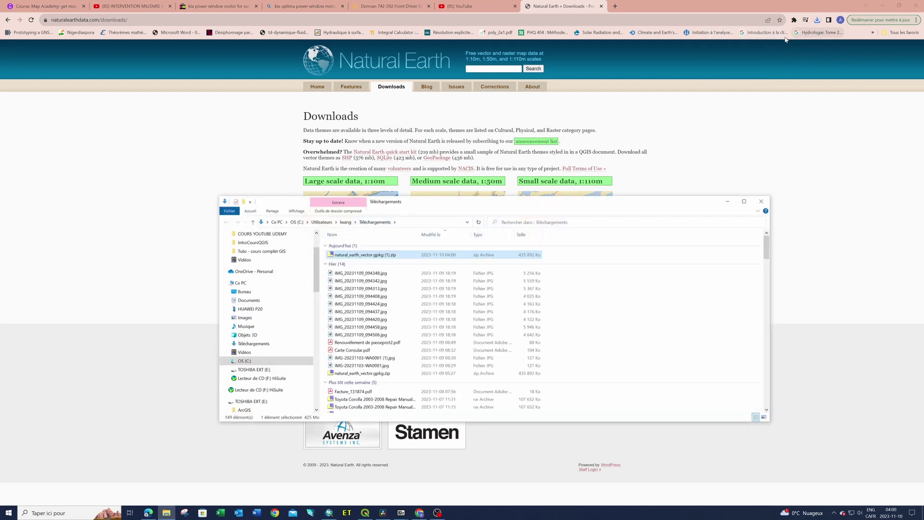
- Copy the archive natural_earth_vector.gpkg (1).zip from the downloads folder into the COURS YOUTUBE UDEMY folder on drive C
right_click(375, 256)
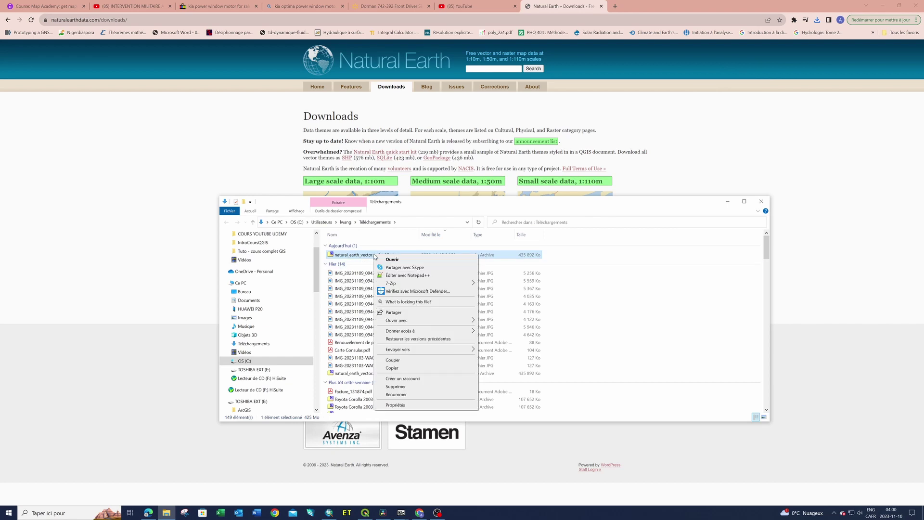
left_click(394, 369)
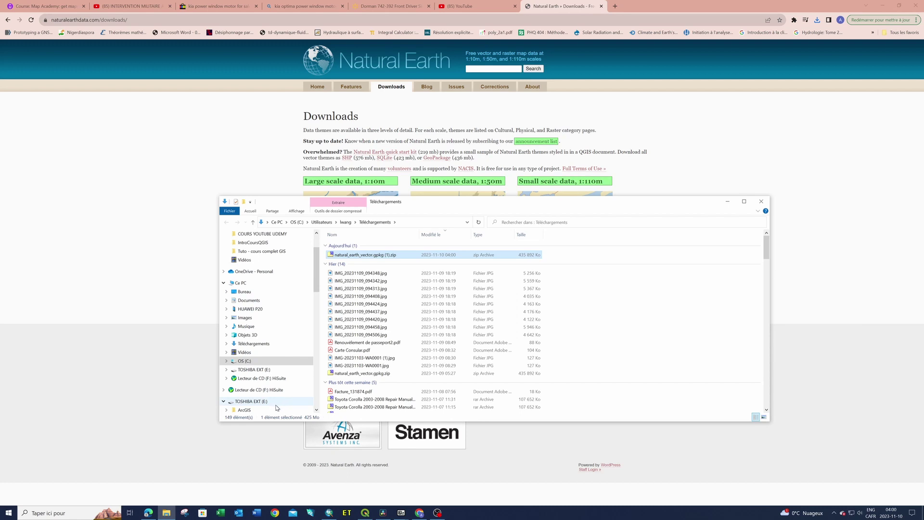
left_click(267, 283)
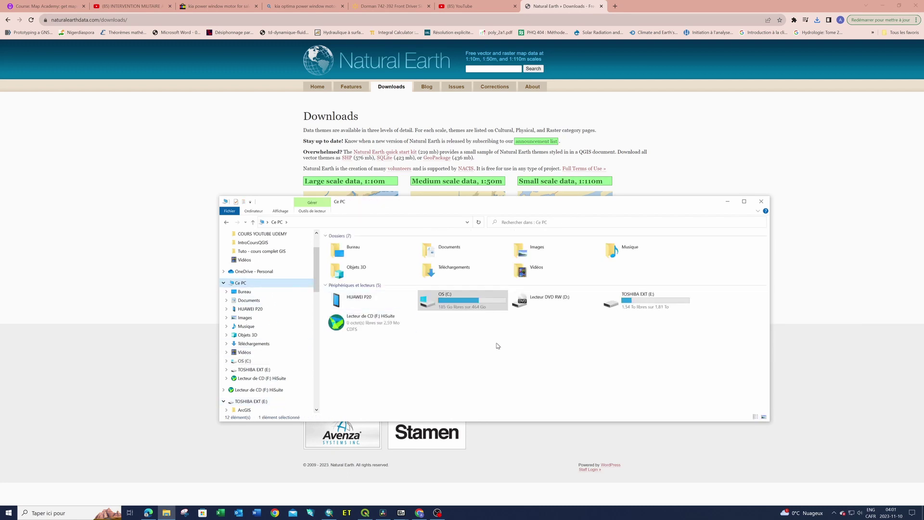
left_click(466, 301)
double_click(466, 301)
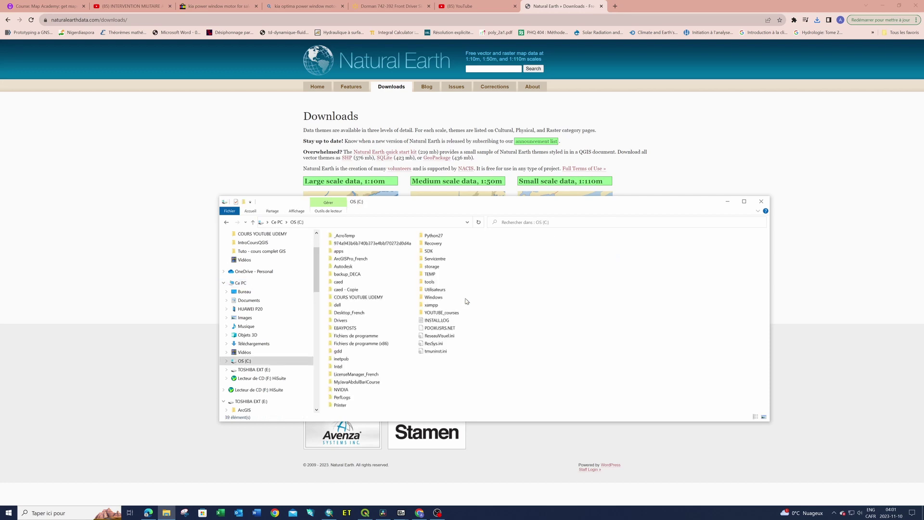
double_click(372, 298)
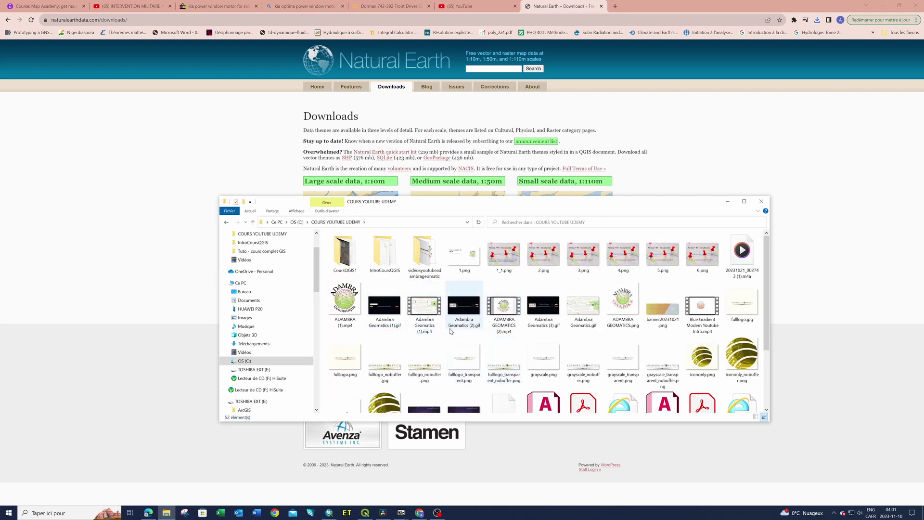
scroll(469, 339, "down", 3)
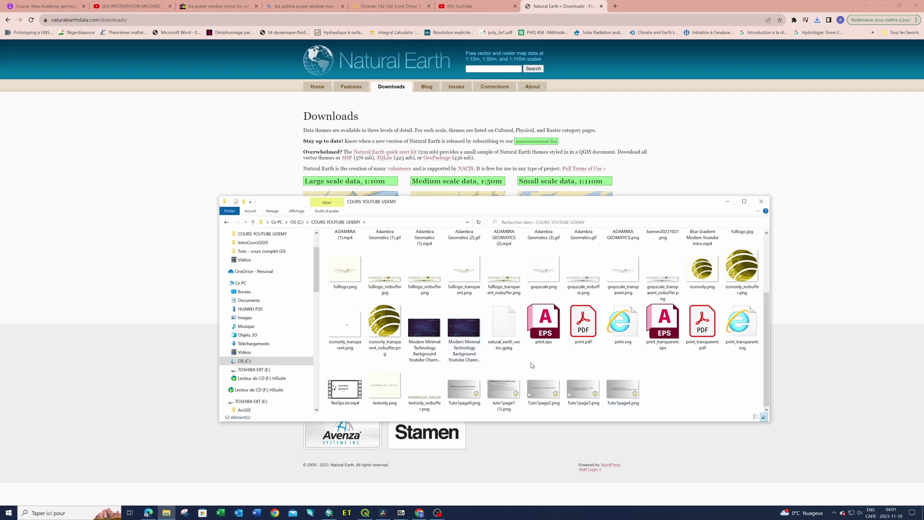
scroll(391, 343, "up", 3)
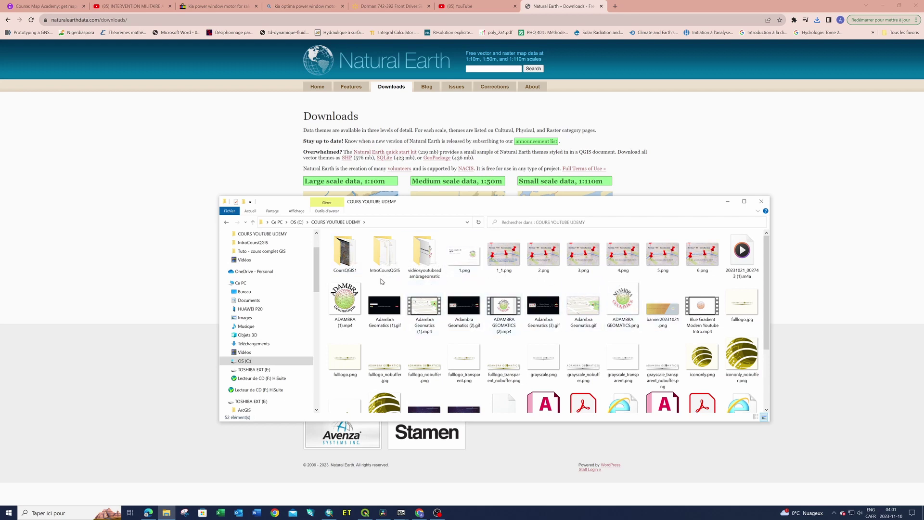
right_click(326, 246)
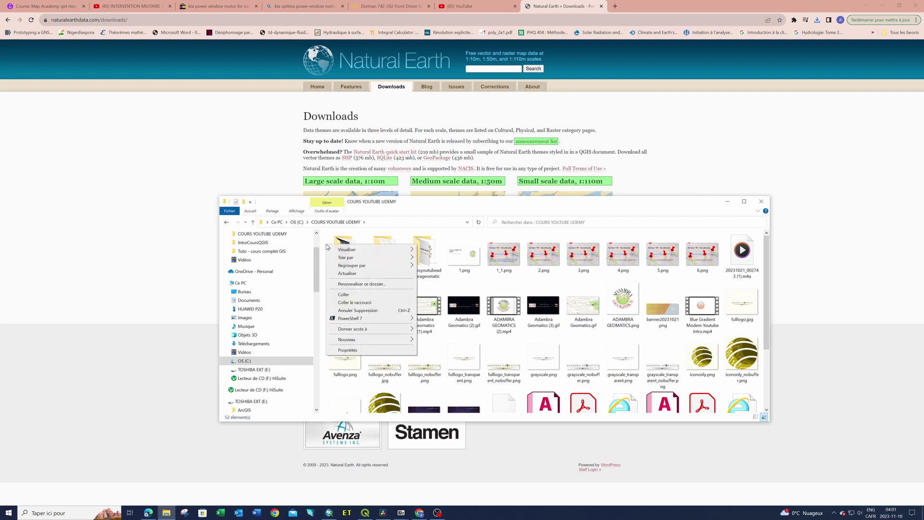
left_click(354, 295)
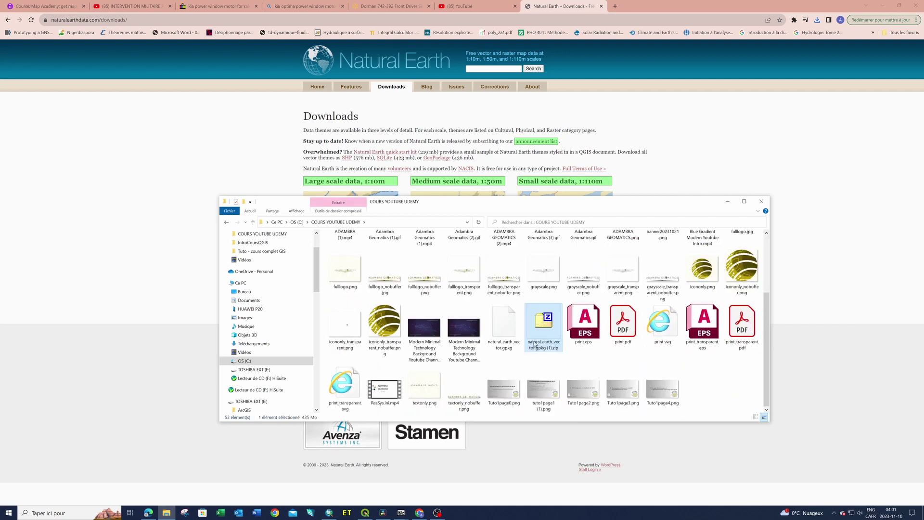
left_click(588, 364)
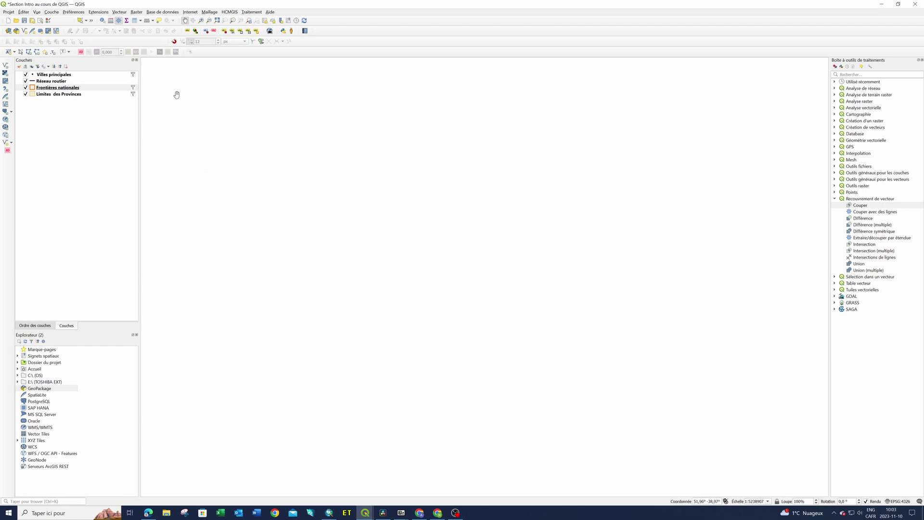
- In QGIS, create a GeoPackage connection to natural_earth_vector.gpkg in the COURS YOUTUBE UDEMY folder and connect to it
left_click(8, 31)
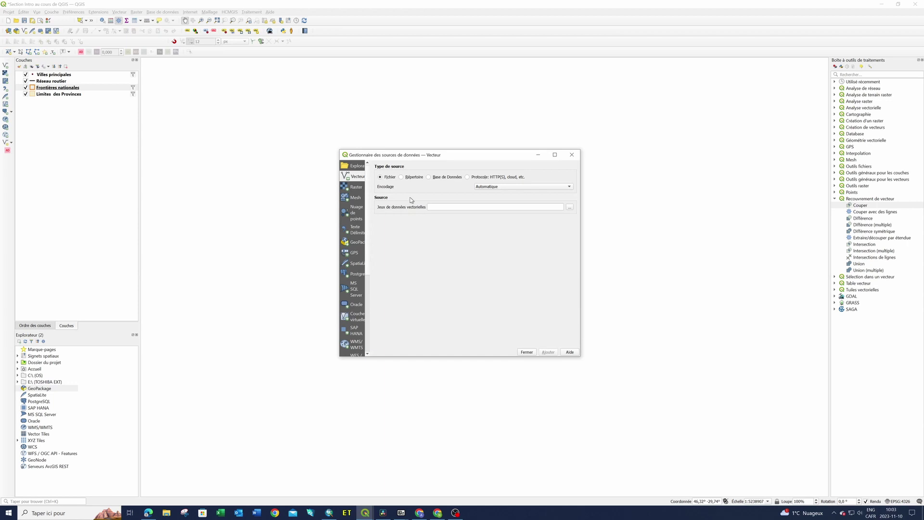
left_click(358, 244)
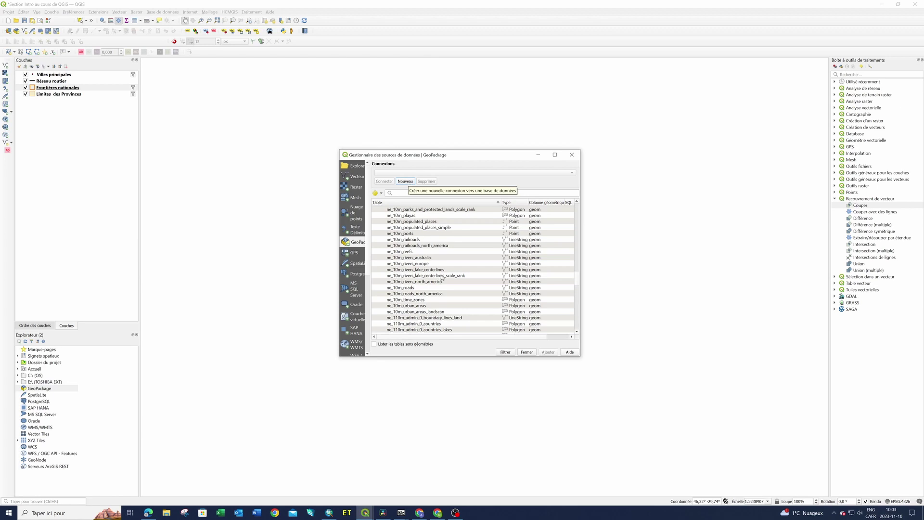
left_click(403, 182)
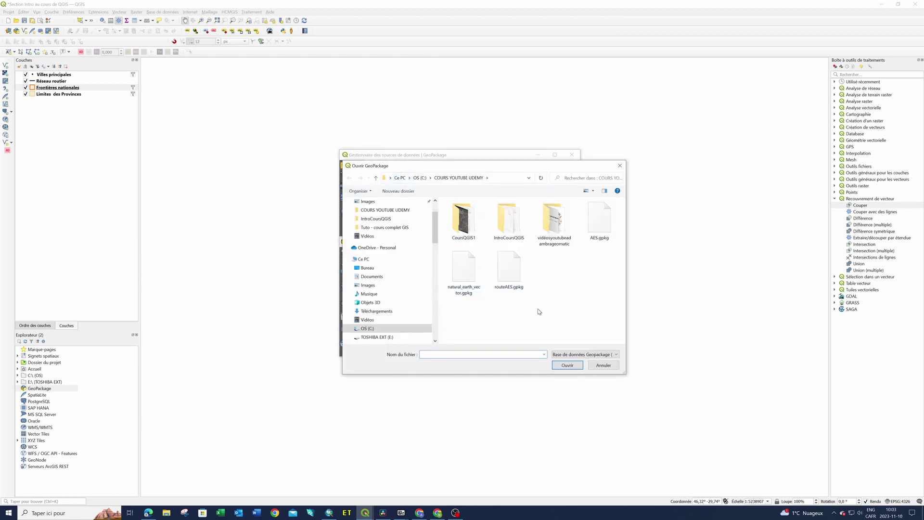
double_click(462, 267)
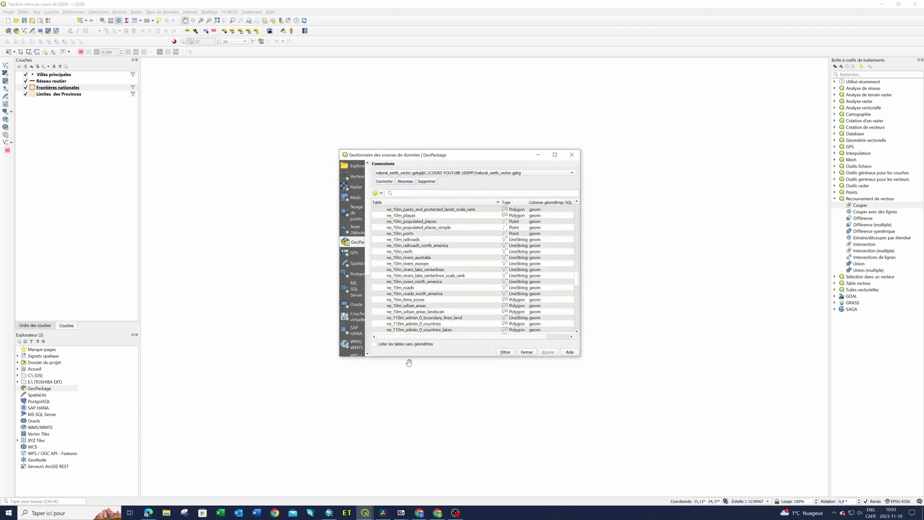
left_click(388, 182)
- Examine the table names and geometry types in the Natural Earth GeoPackage, including the country tables, then close the data source manager
left_click(428, 312)
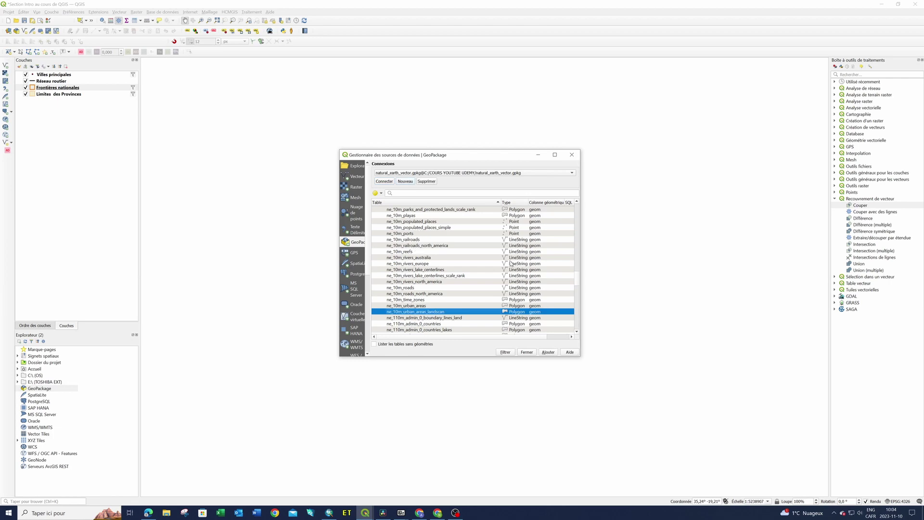
scroll(415, 278, "down", 2)
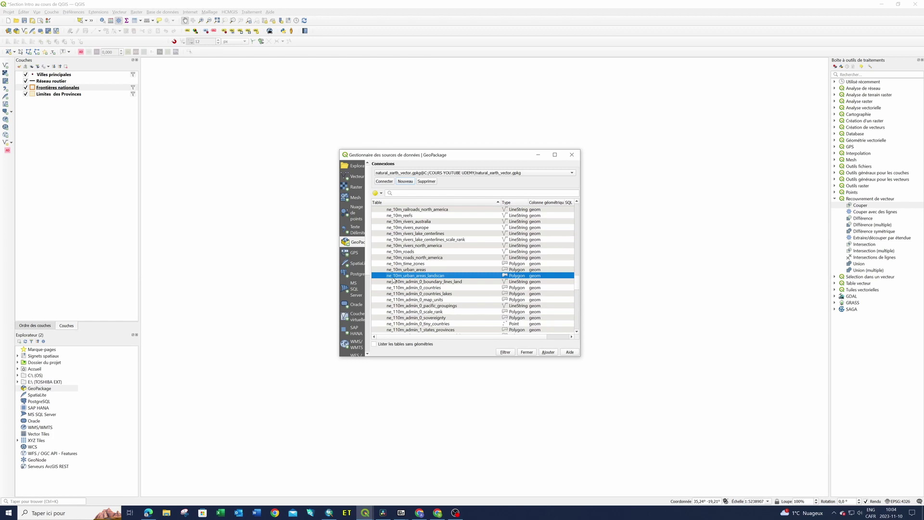
scroll(399, 279, "down", 2)
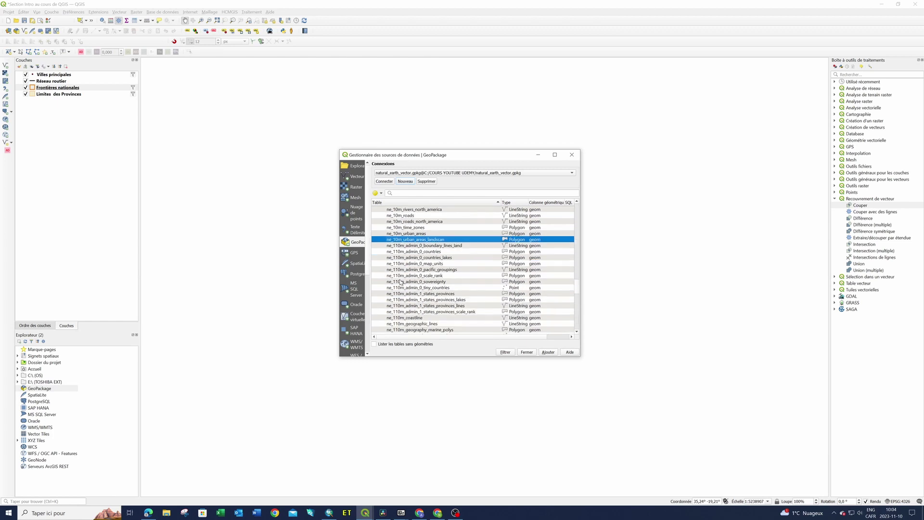
scroll(396, 269, "down", 3)
scroll(396, 275, "down", 7)
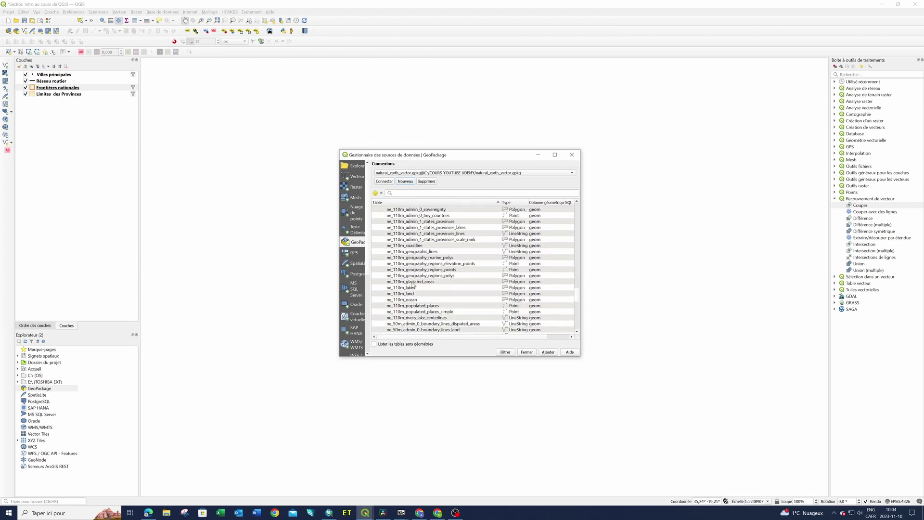
scroll(399, 305, "down", 8)
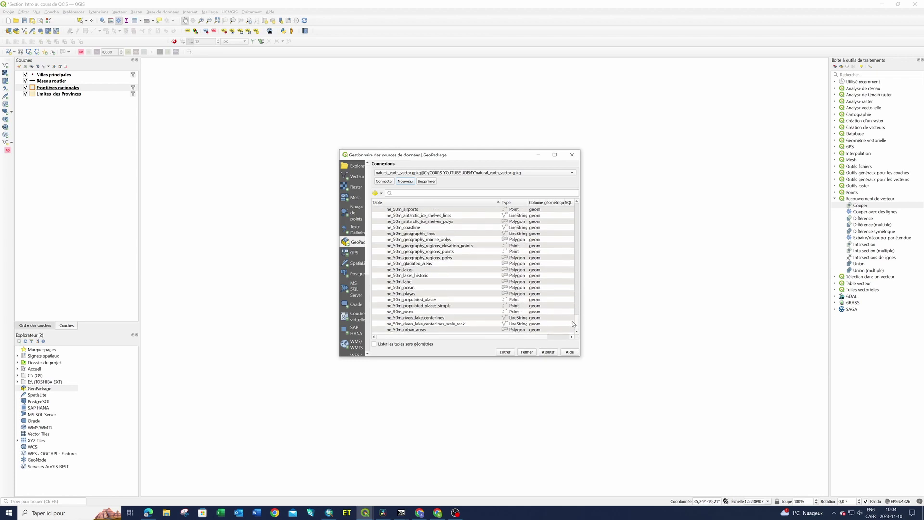
left_click_drag(576, 322, 579, 207)
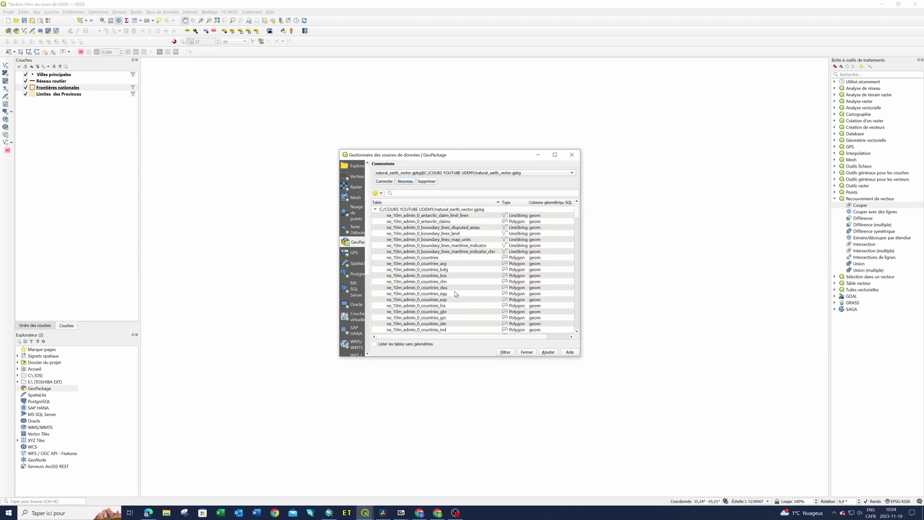
left_click(463, 245)
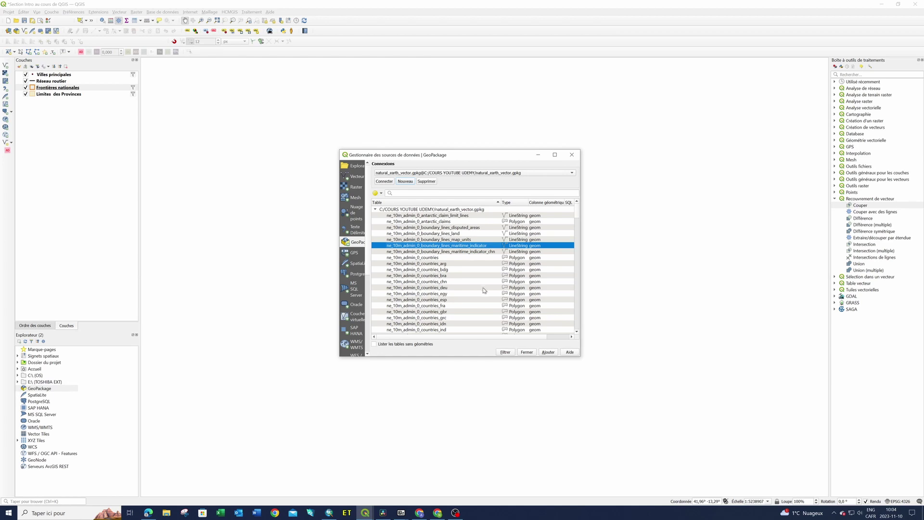
left_click(417, 282)
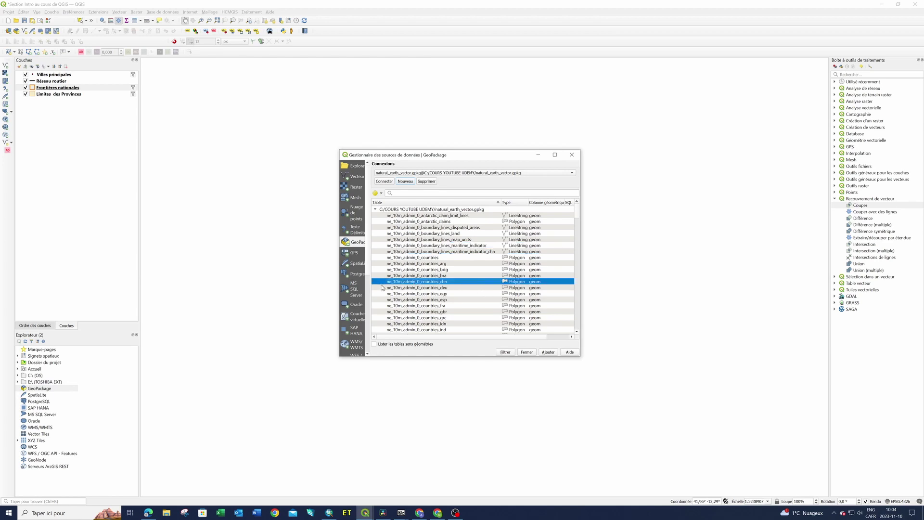
left_click(392, 306)
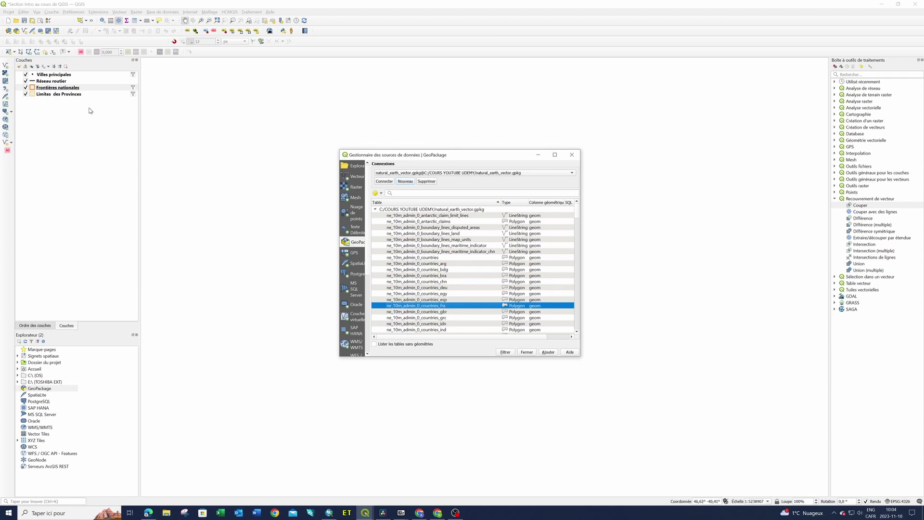
left_click(572, 155)
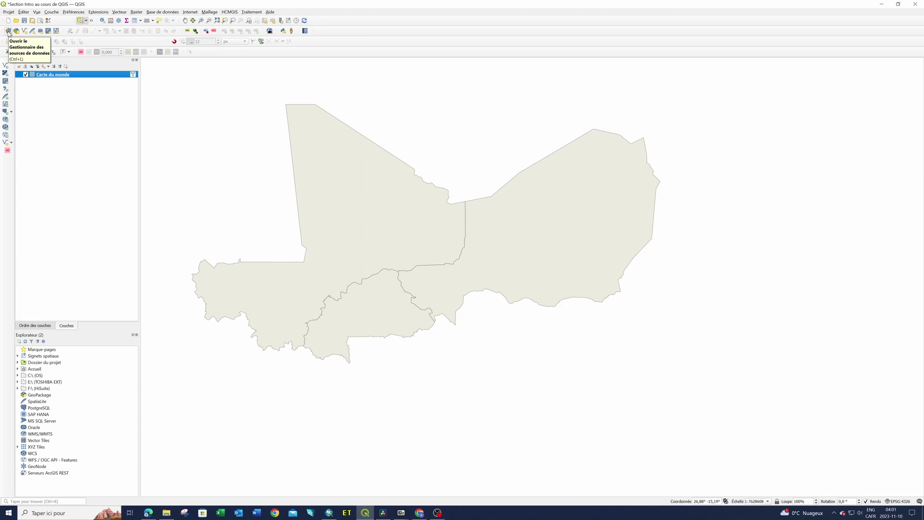
- Add the ne_10m_railroads, ne_10m_populated_places and ne_10m_admin_1_states_provinces tables from the natural_earth_vector GeoPackage as layers, then close the data source manager
left_click(8, 31)
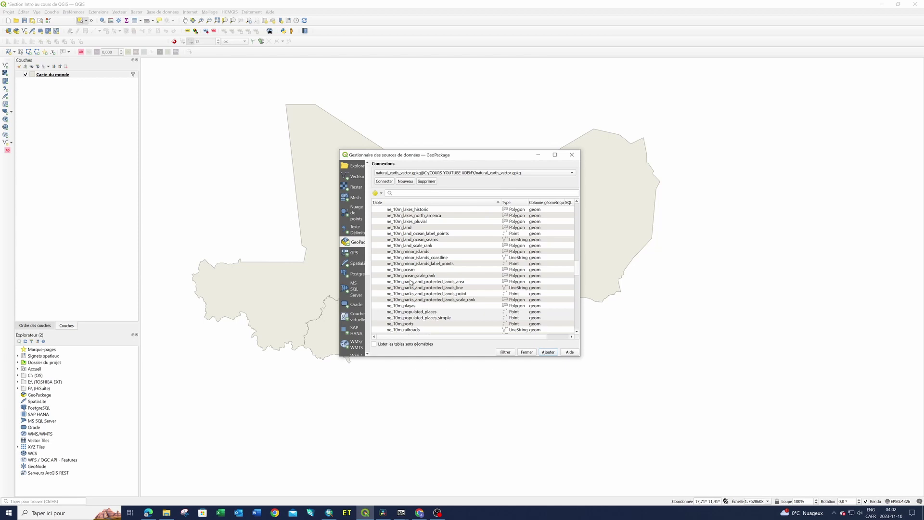
scroll(410, 283, "down", 2)
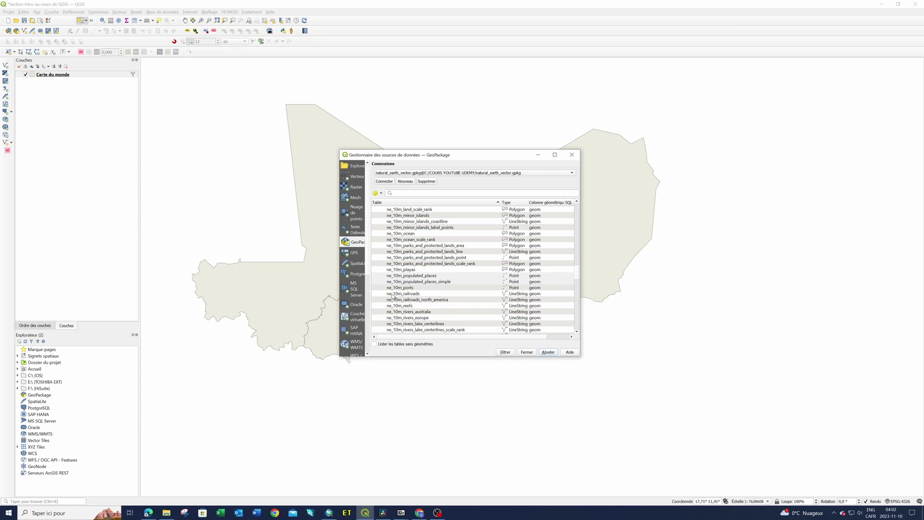
left_click(398, 295)
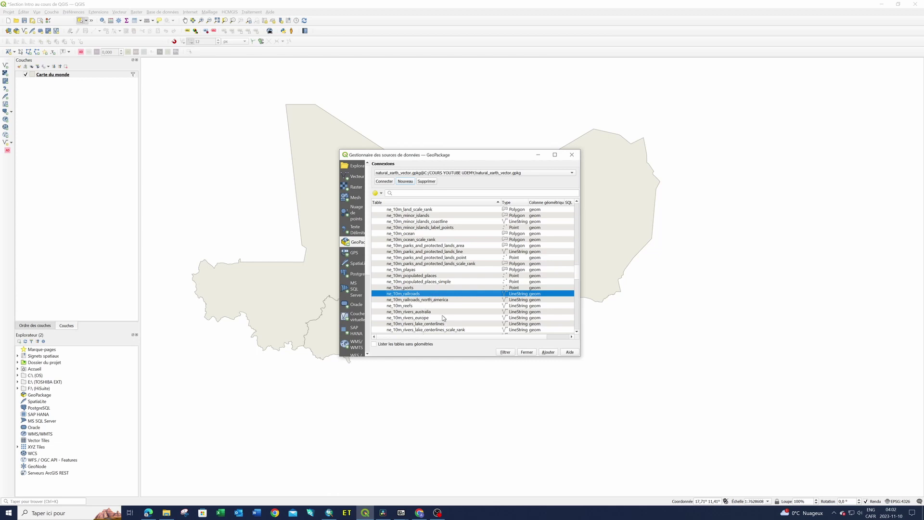
left_click(415, 276, "ctrl")
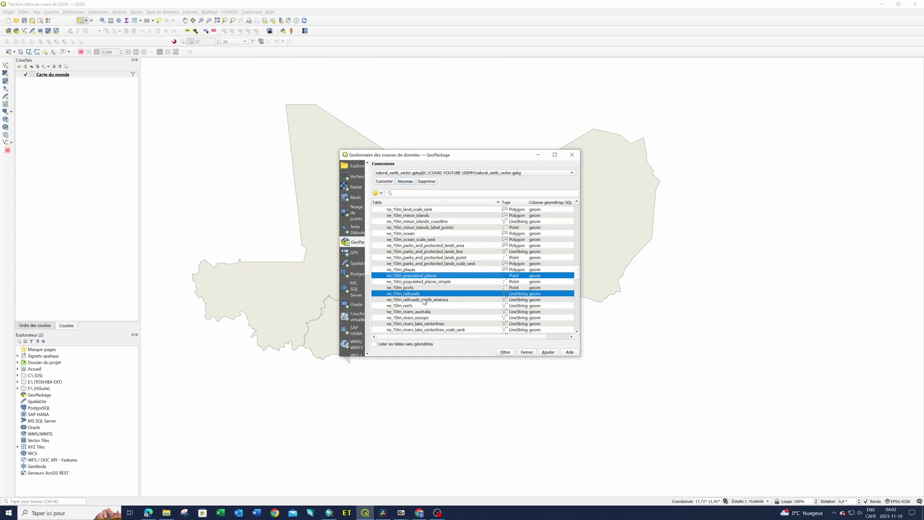
left_click(382, 312)
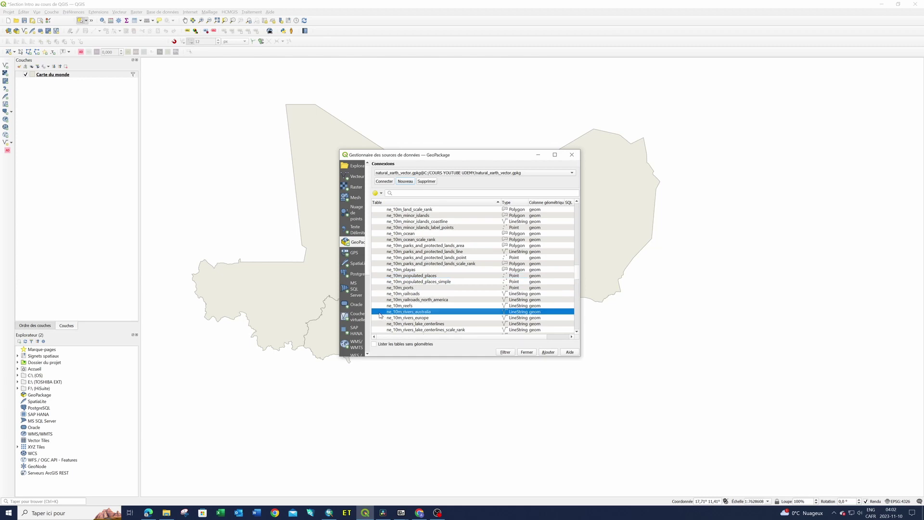
left_click(409, 294)
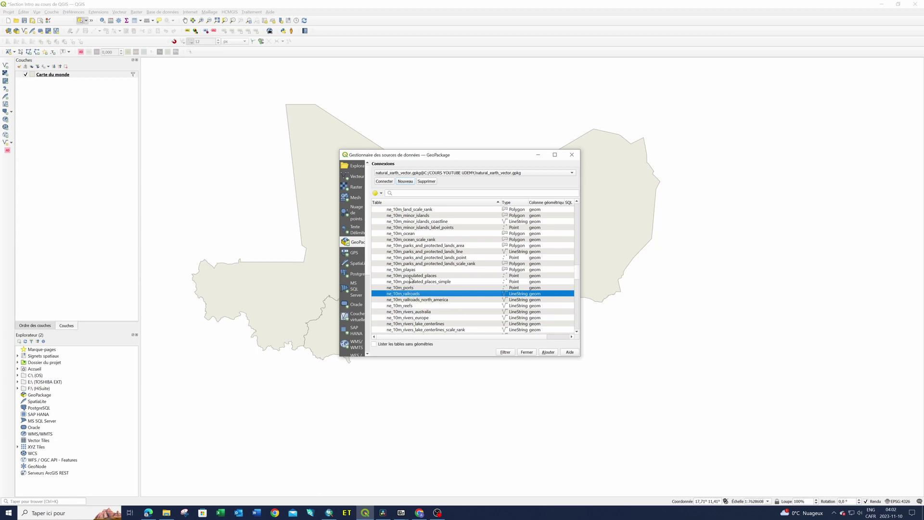
left_click(412, 278, "ctrl")
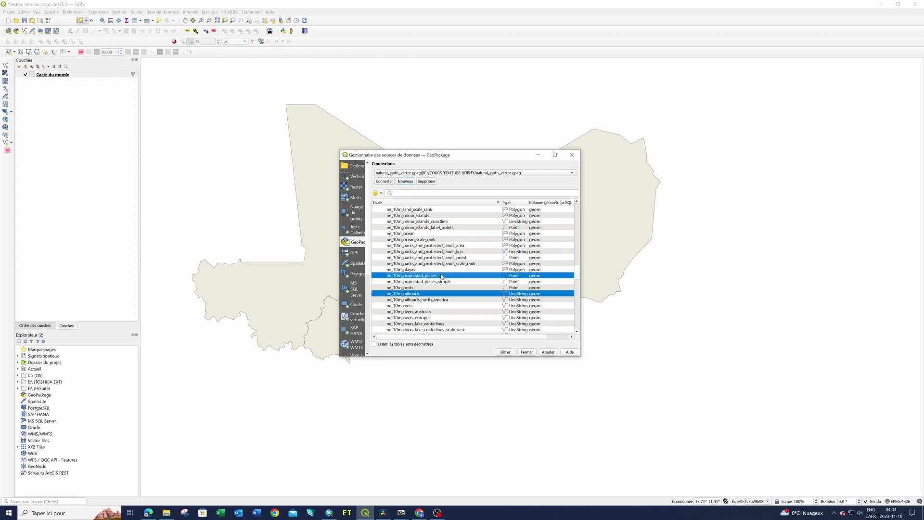
scroll(442, 277, "up", 7)
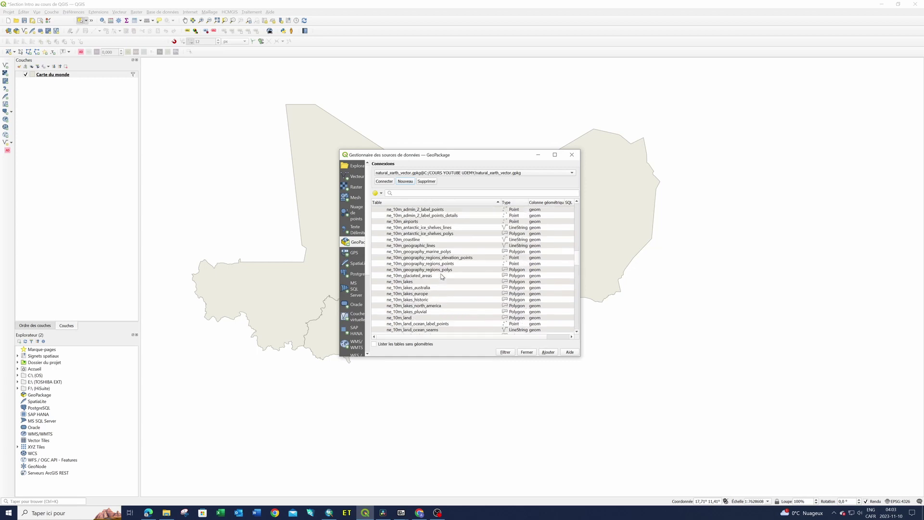
scroll(442, 277, "up", 8)
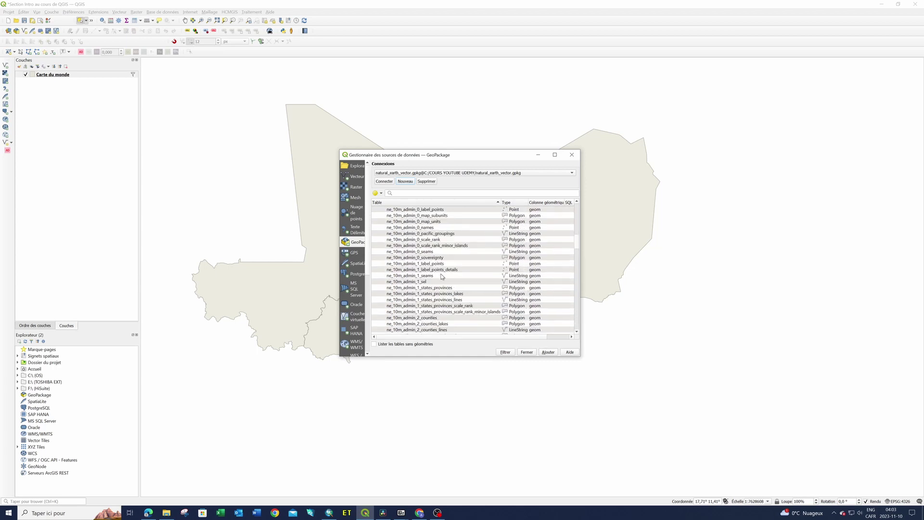
scroll(442, 276, "up", 10)
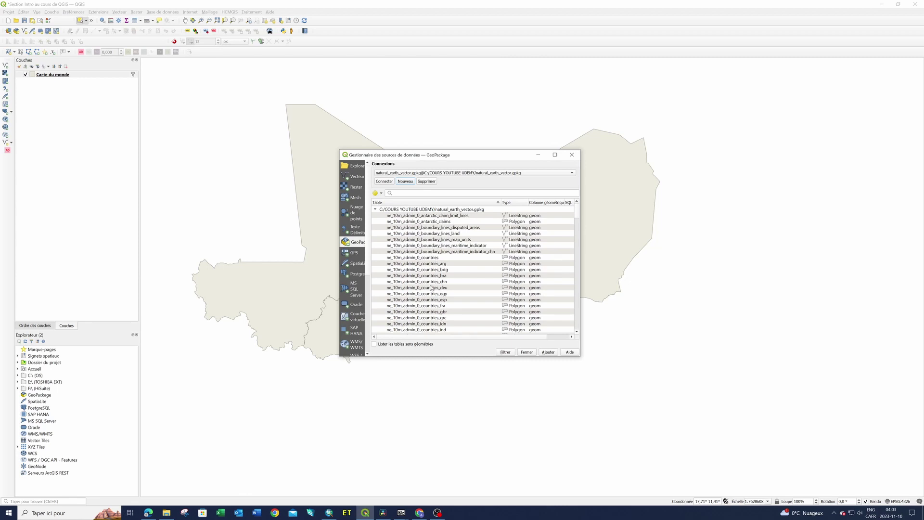
scroll(434, 302, "down", 8)
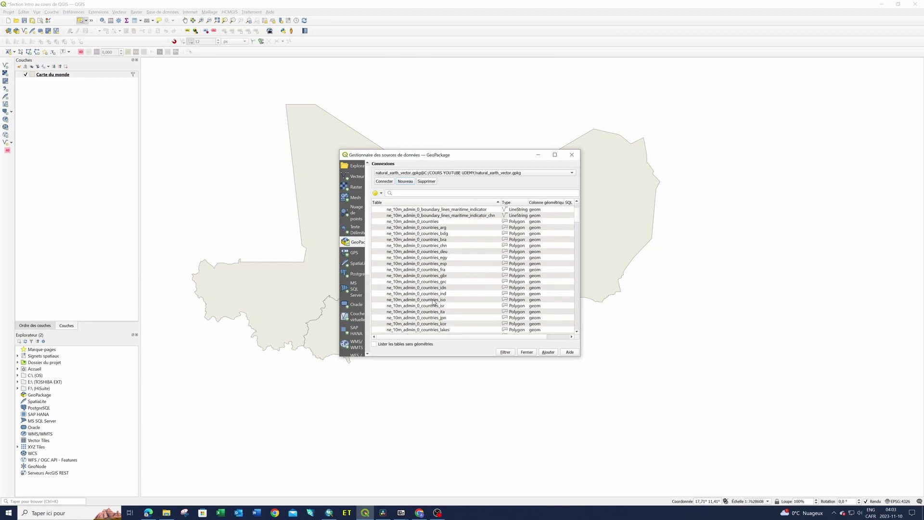
scroll(434, 302, "down", 1)
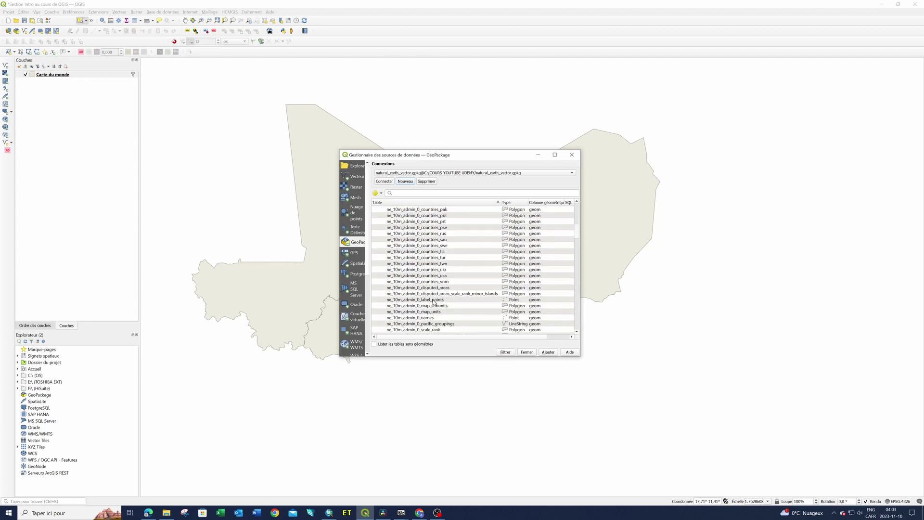
scroll(446, 299, "down", 2)
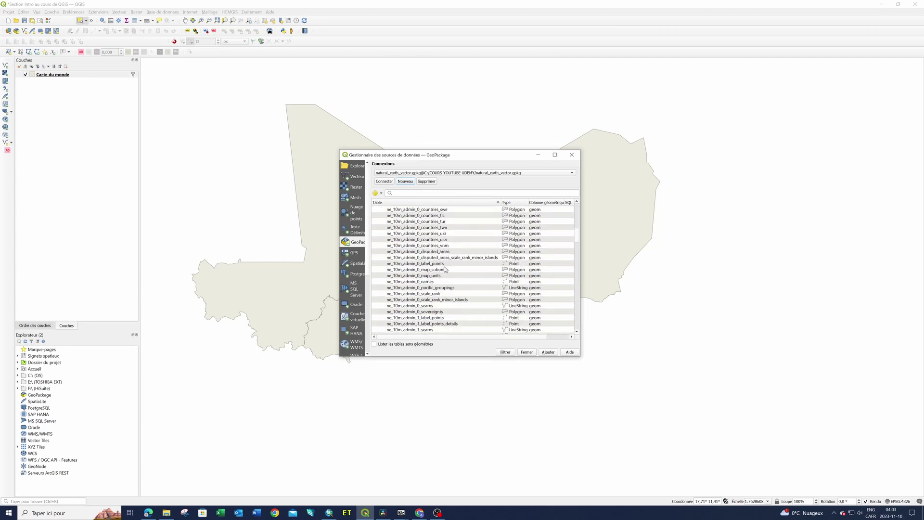
scroll(440, 299, "down", 3)
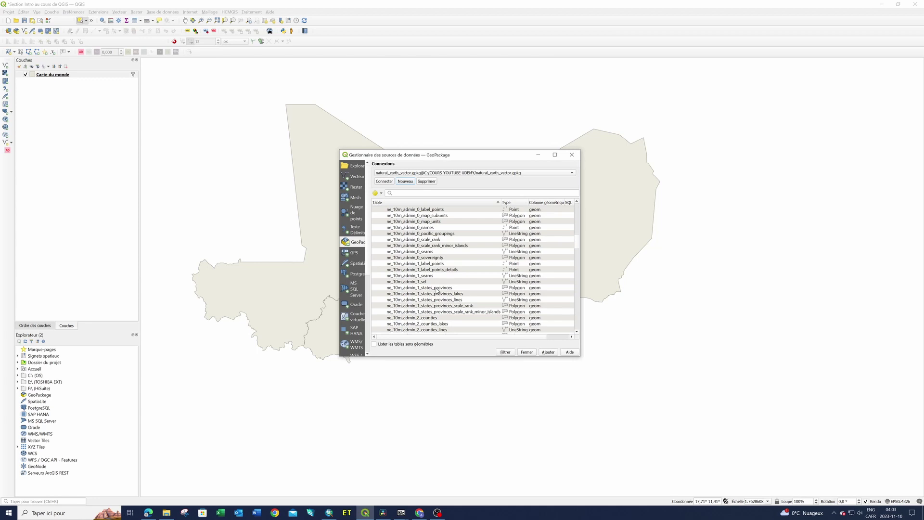
left_click(438, 289)
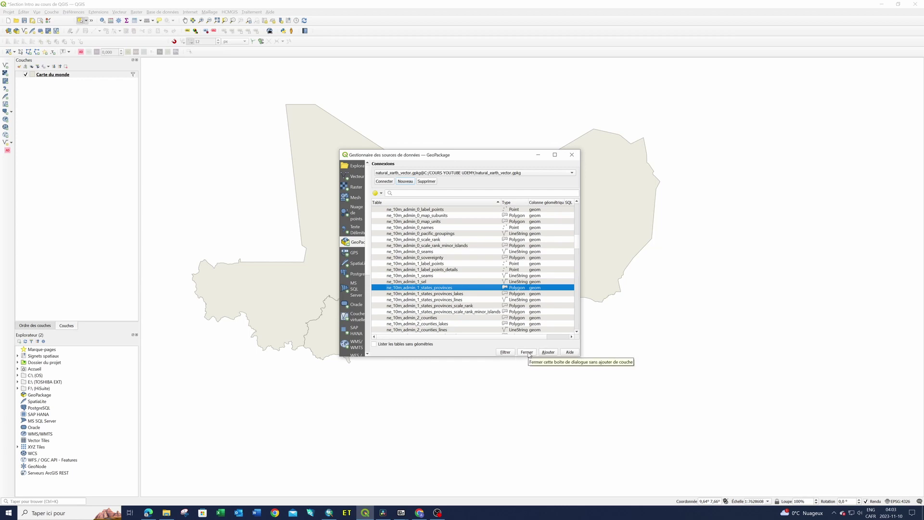
left_click(548, 353)
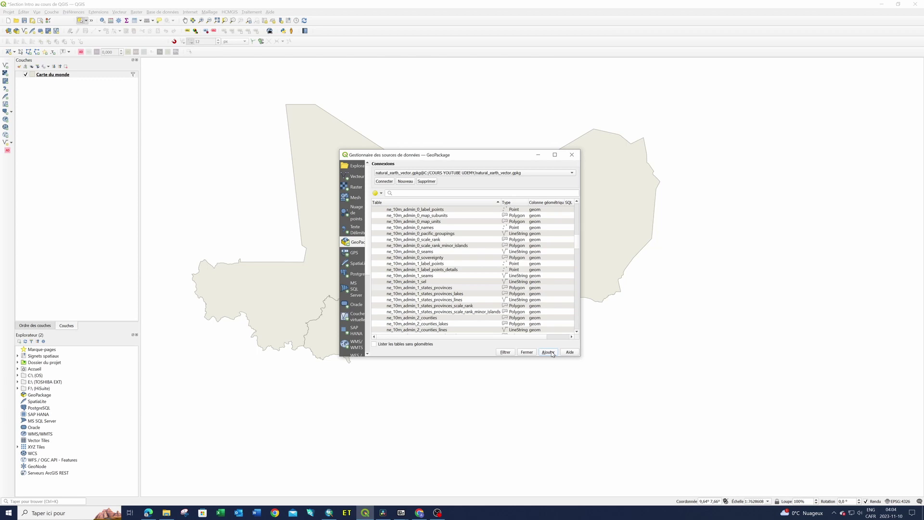
left_click(552, 353)
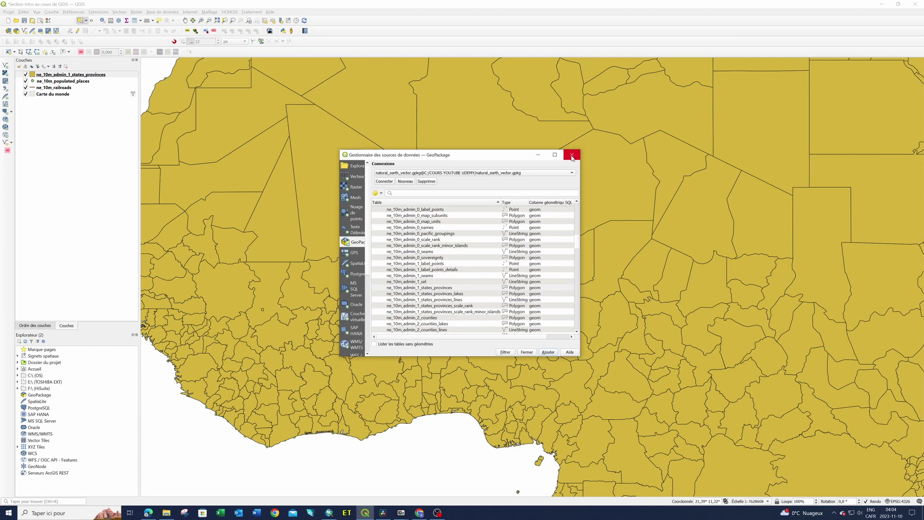
left_click(572, 155)
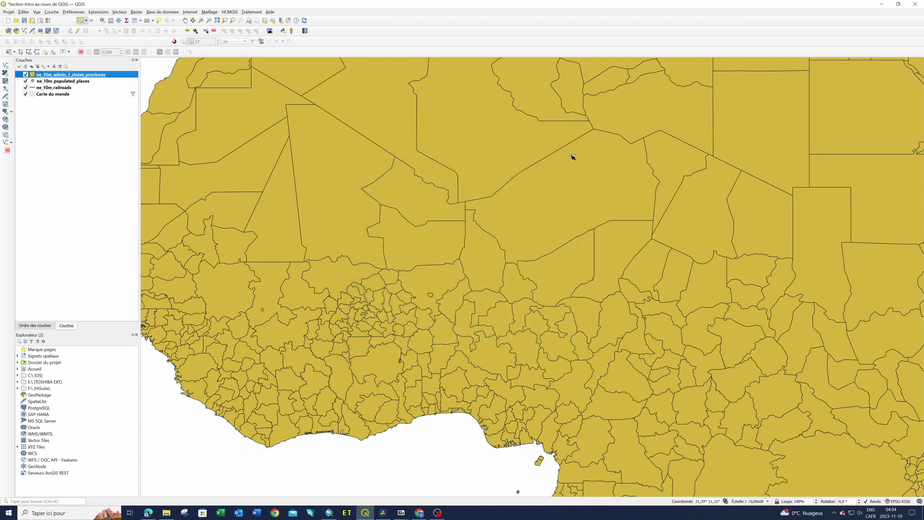
- Examine the attribute table of ne_10m_admin_1_states_provinces to find the field holding country names, then close the table
right_click(61, 76)
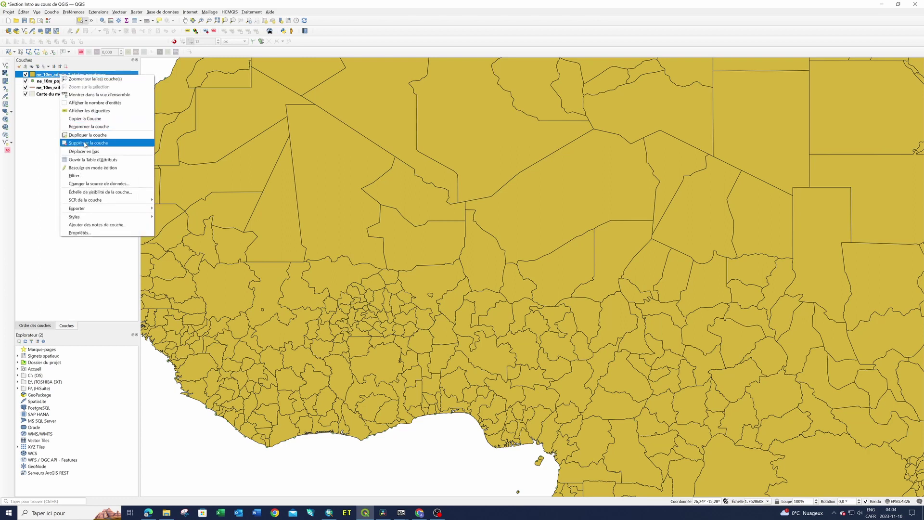
left_click(82, 160)
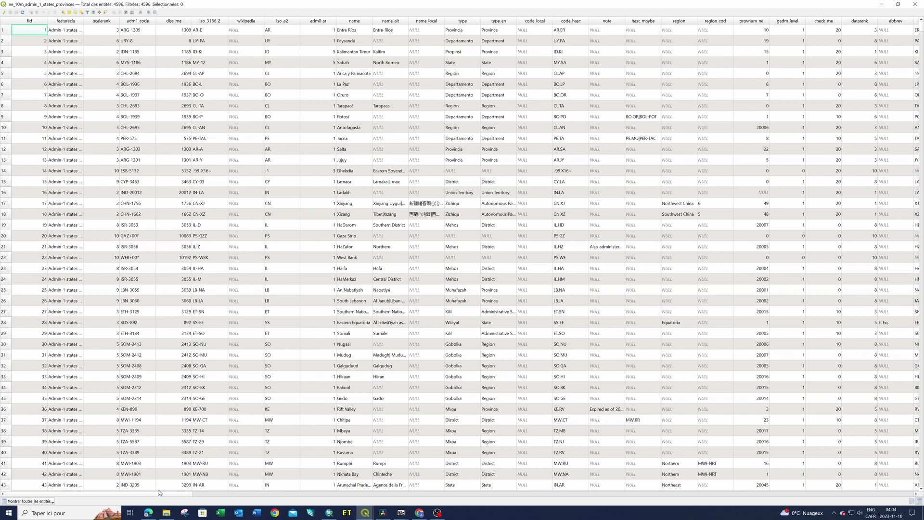
left_click_drag(159, 493, 392, 493)
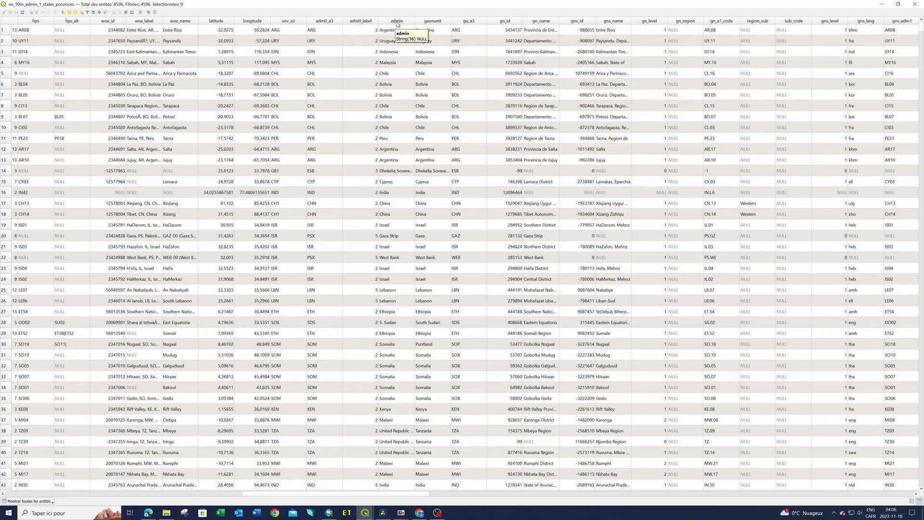
left_click(916, 4)
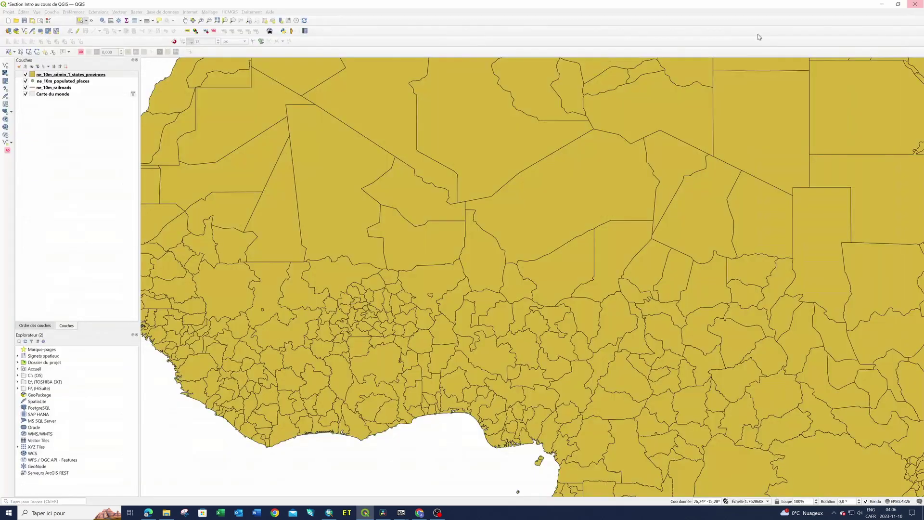
- Filter the ne_10m_admin_1_states_provinces layer with the expression "admin" IN ('Burkina Faso', 'Mali', 'Niger'), testing the query before applying it
right_click(79, 76)
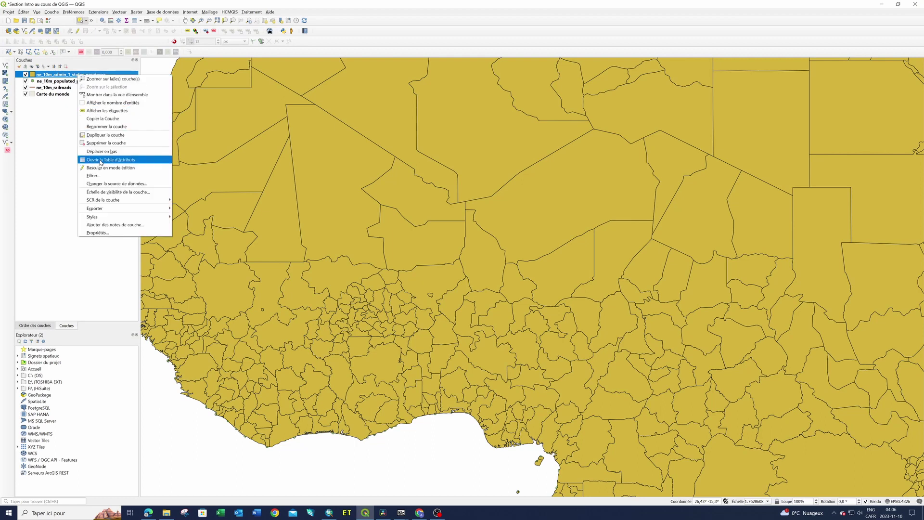
left_click(100, 176)
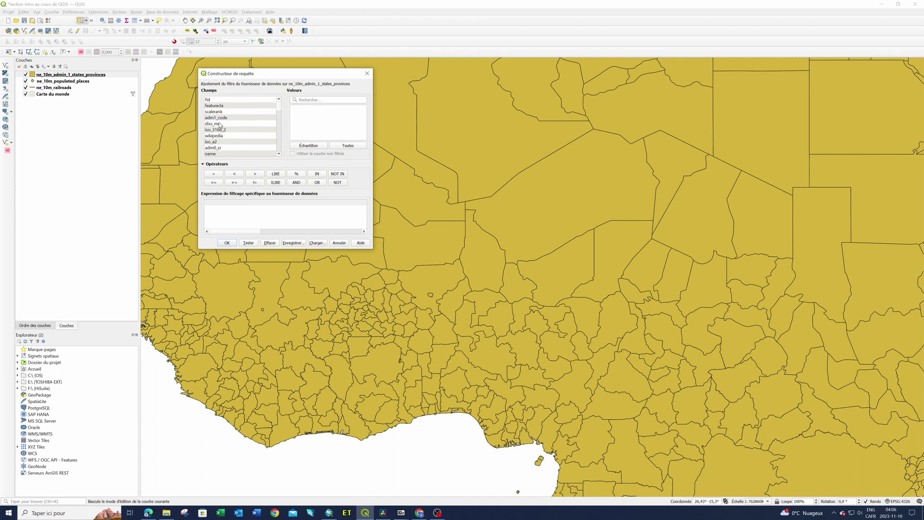
scroll(220, 125, "down", 2)
scroll(236, 117, "down", 1)
scroll(237, 117, "down", 2)
scroll(236, 117, "down", 2)
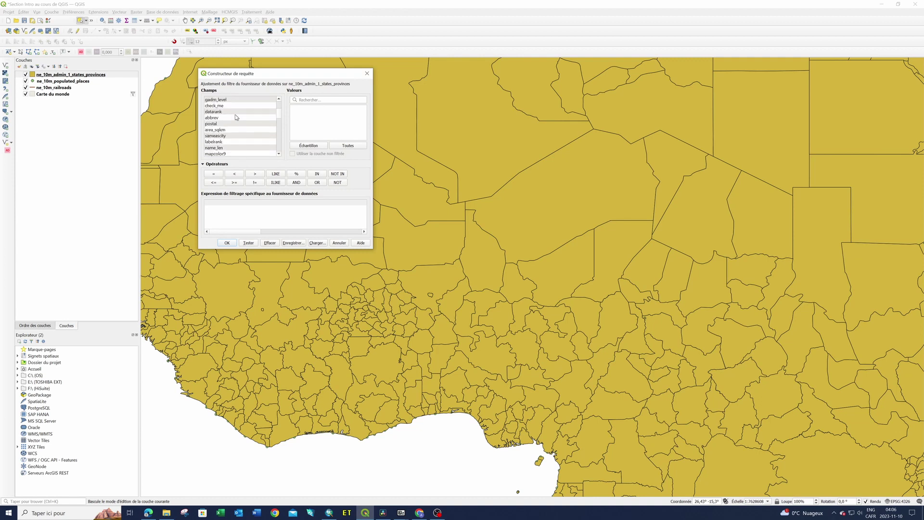
scroll(236, 117, "down", 4)
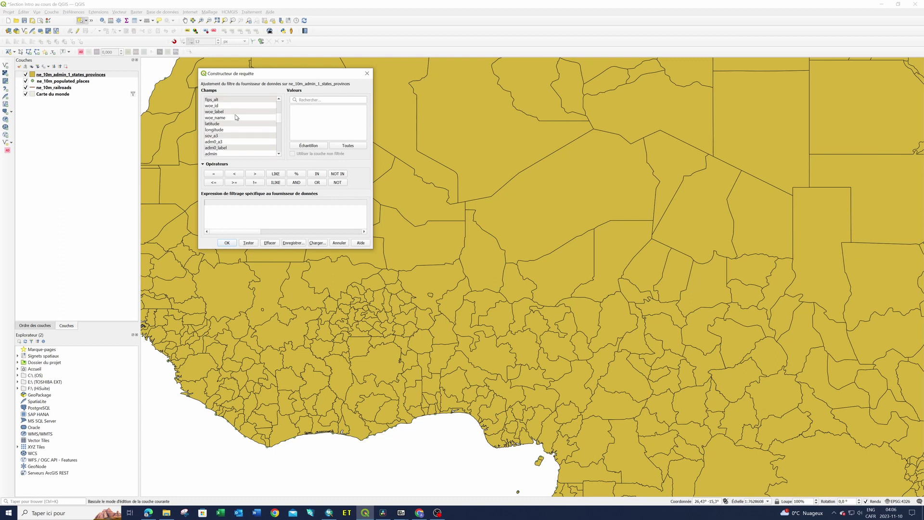
scroll(236, 117, "down", 1)
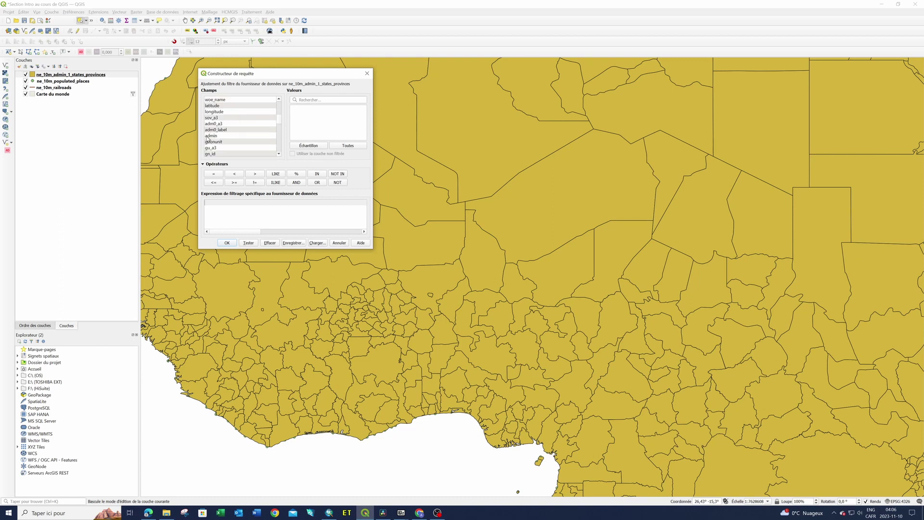
left_click(208, 137)
double_click(227, 137)
left_click(317, 174)
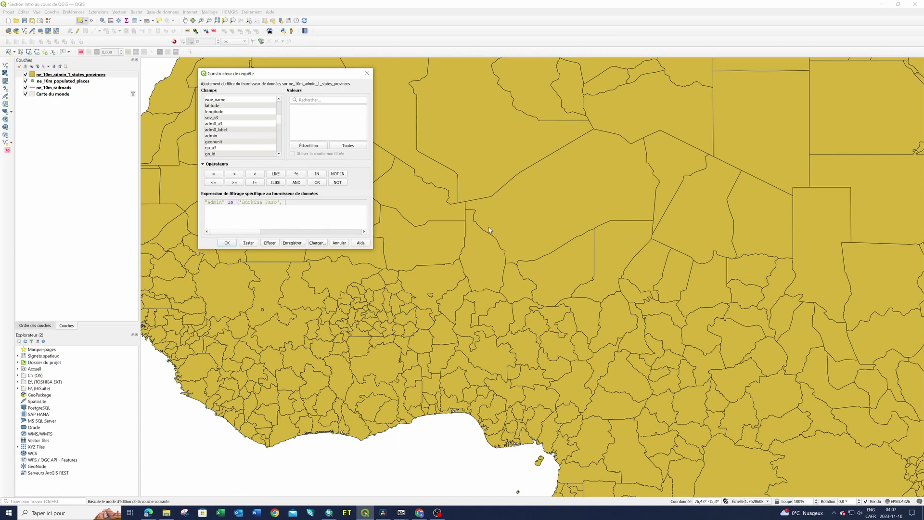
type("Mali")
type("', 'Niger")
left_click(247, 243)
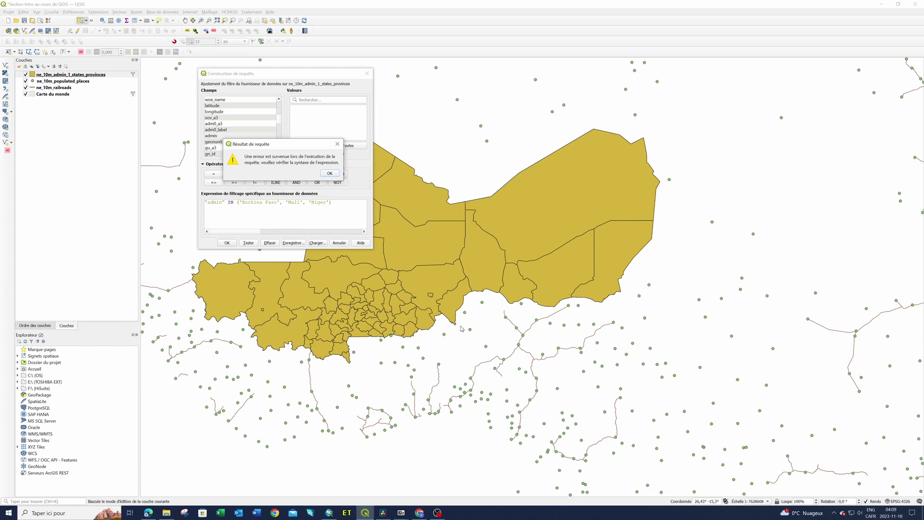
left_click(331, 174)
left_click(224, 244)
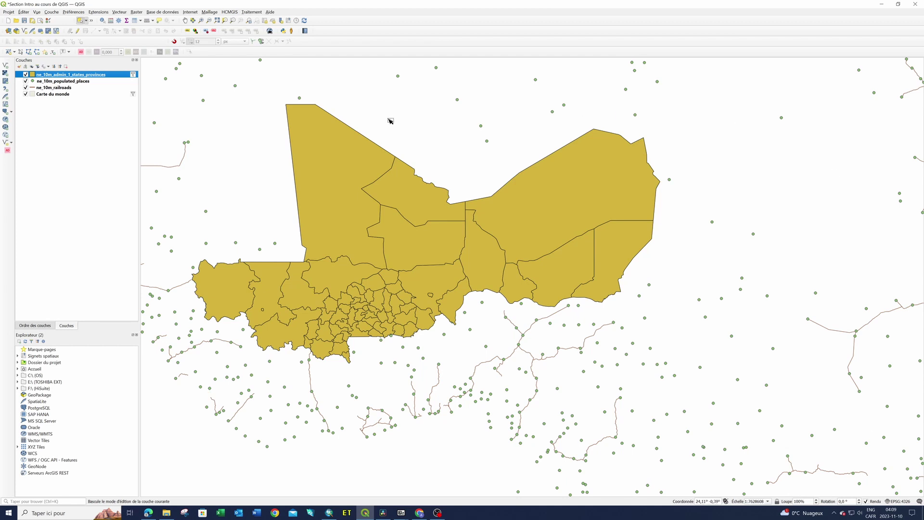
- Examine the attribute table of ne_10m_populated_places to find its country name field, then close the table
right_click(71, 80)
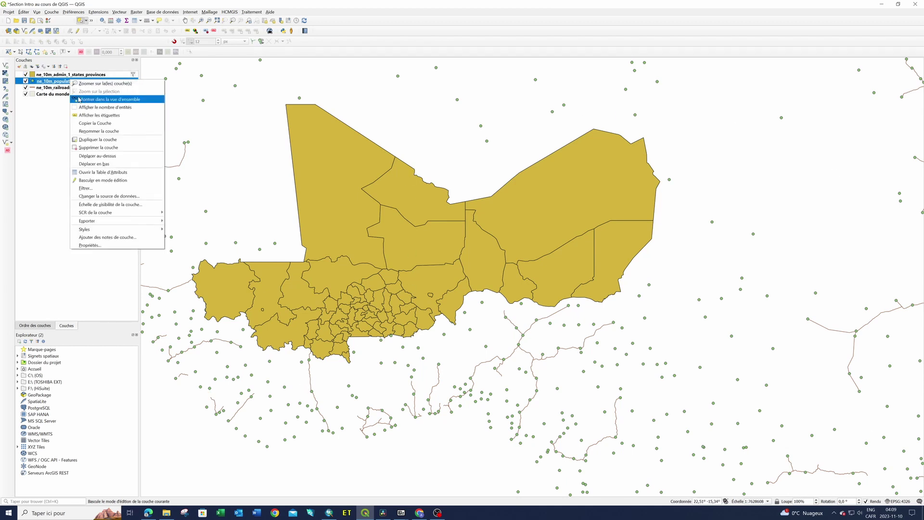
left_click(101, 181)
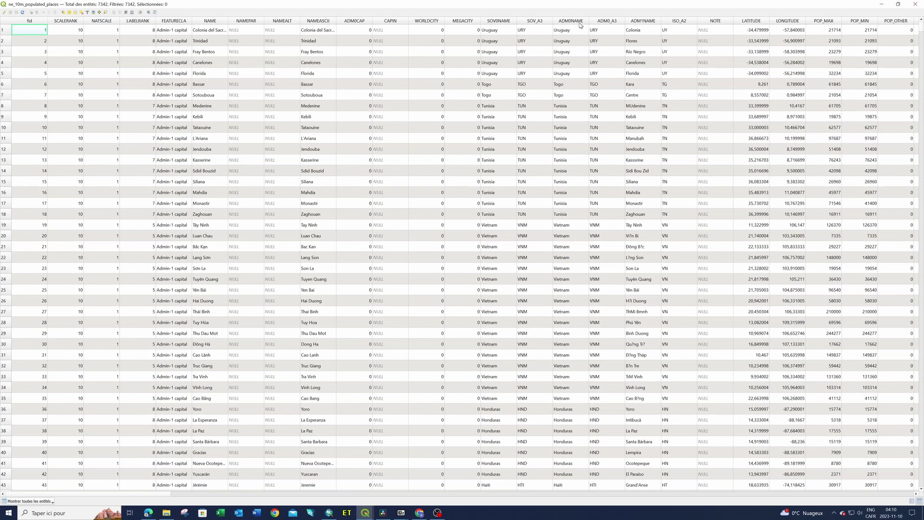
left_click(915, 6)
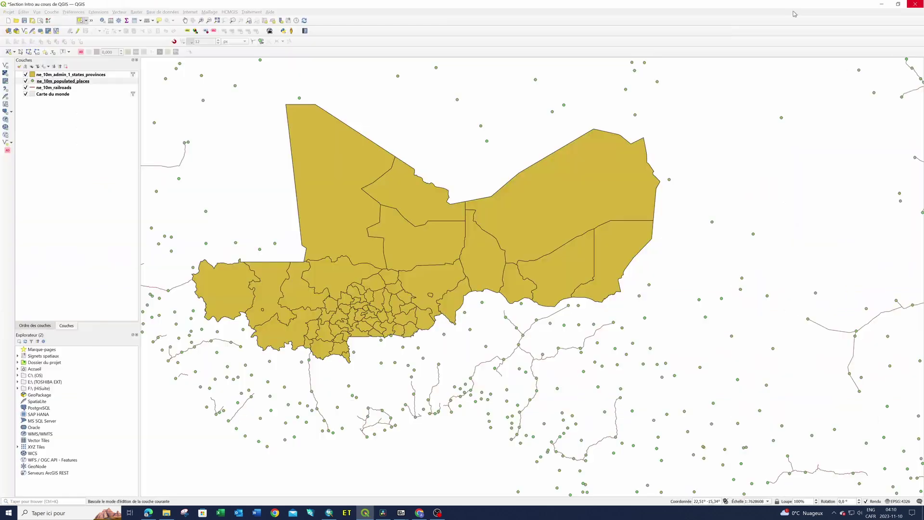
- Filter the ne_10m_populated_places layer with the expression "ADM0NAME" IN ('Burkina Faso', 'Mali', 'Niger'), testing the query before applying it
right_click(82, 84)
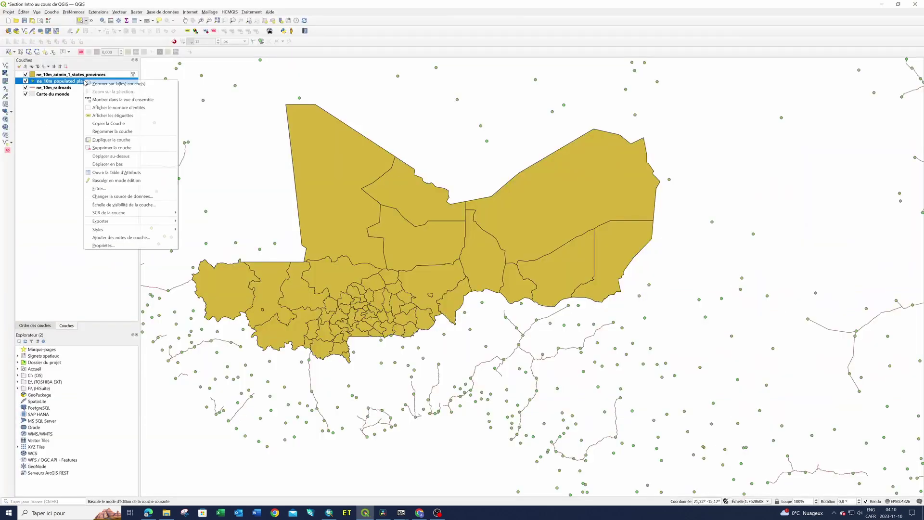
left_click(110, 189)
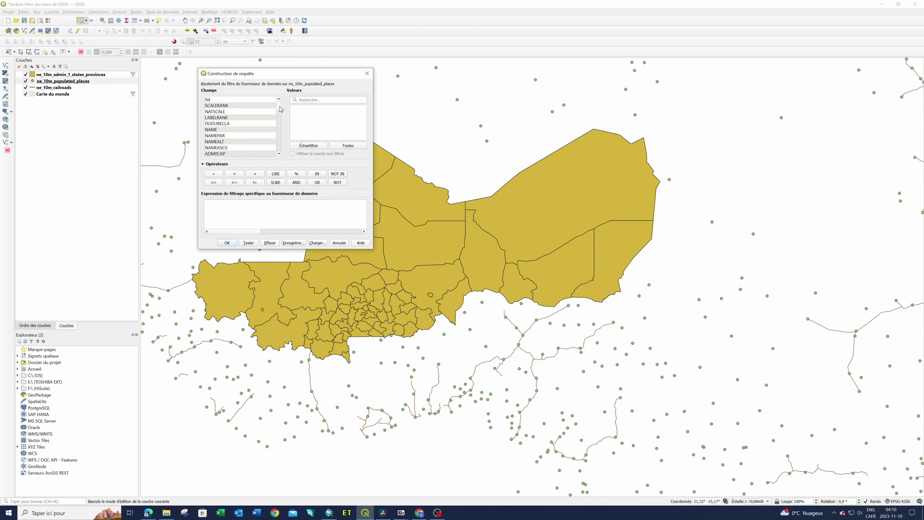
scroll(281, 109, "down", 3)
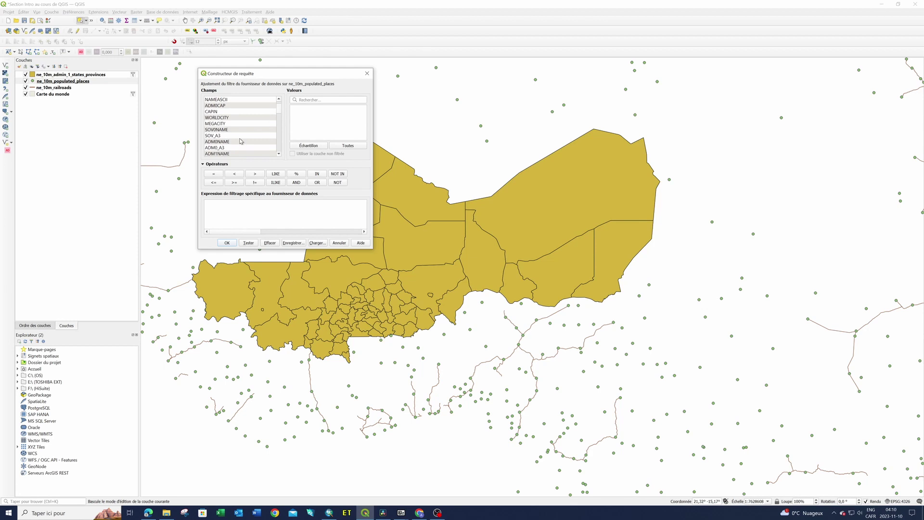
left_click(220, 142)
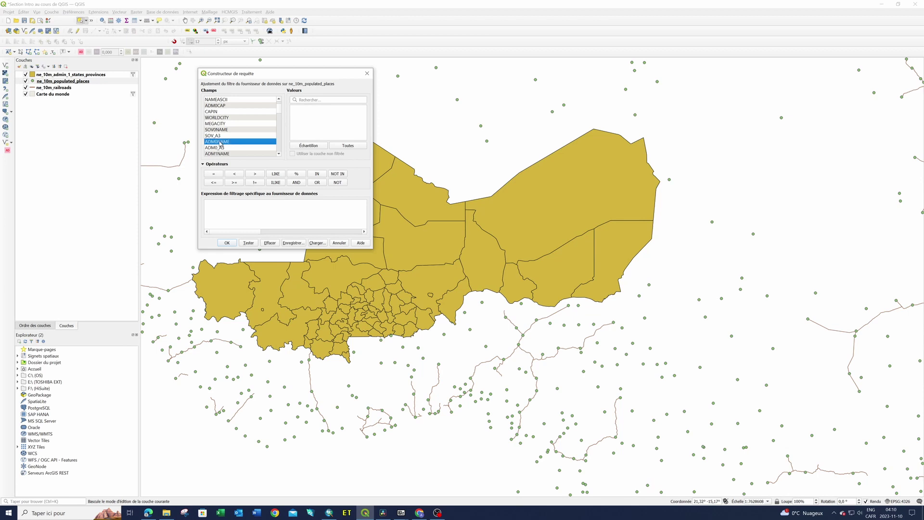
double_click(220, 142)
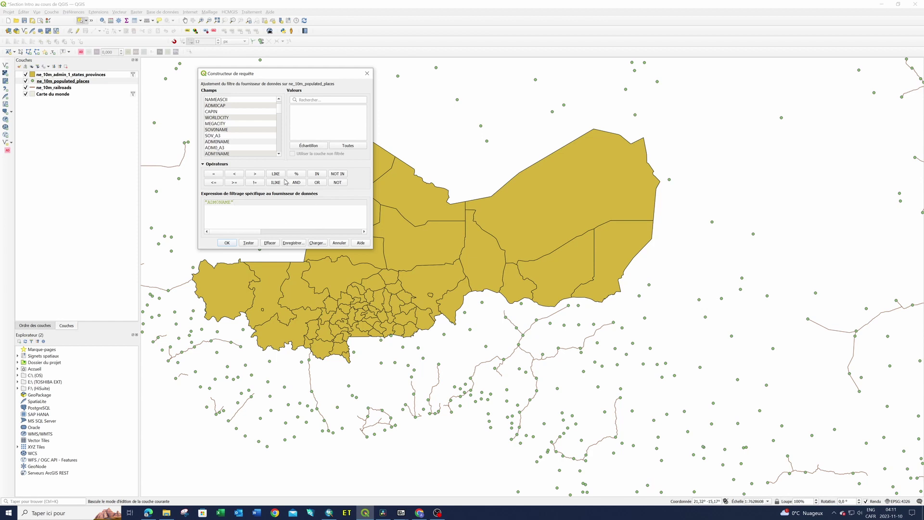
left_click(317, 175)
type("ali', 'Niger')")
left_click(251, 243)
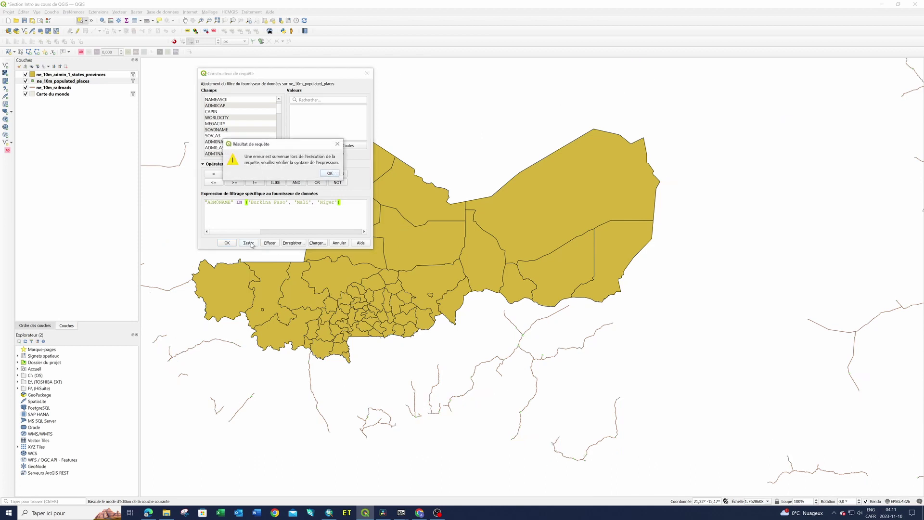
left_click(330, 173)
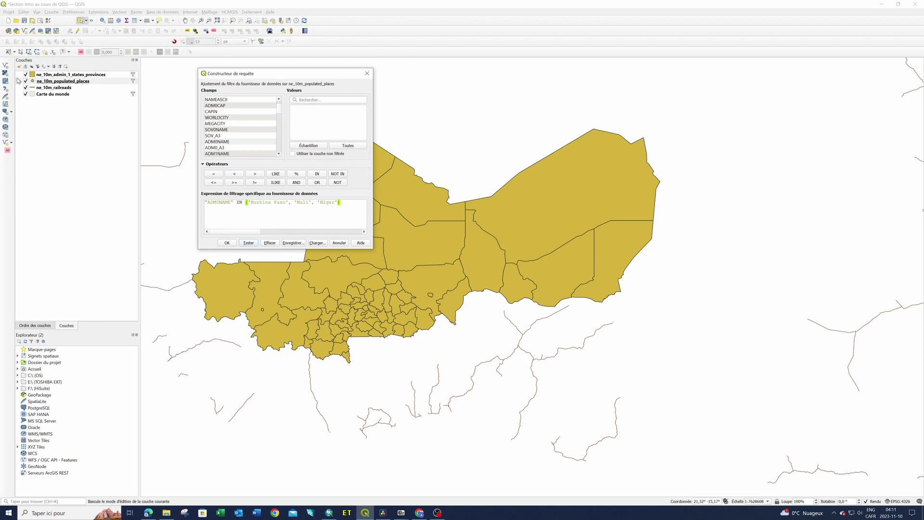
left_click(49, 84)
left_click(227, 243)
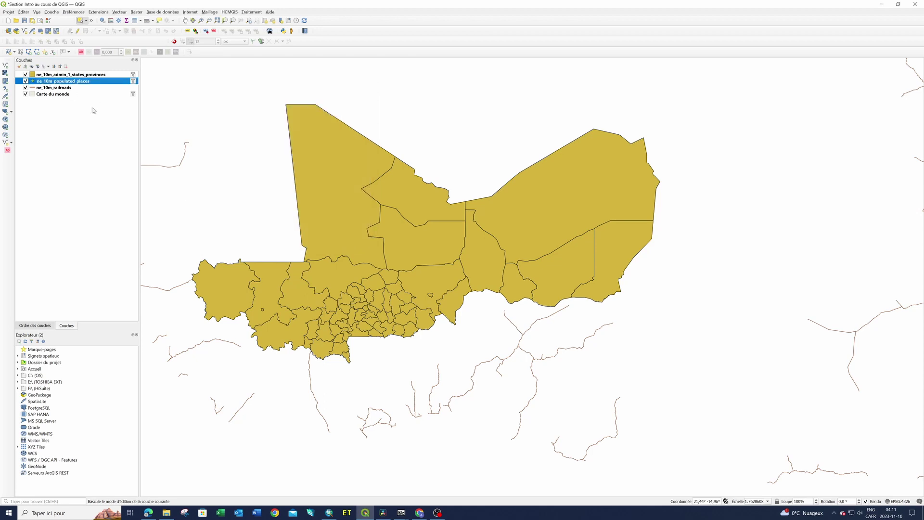
- Move the ne_10m_populated_places layer above ne_10m_admin_1_states_provinces, then review its filtered attribute table and close it
left_click_drag(69, 84, 70, 74)
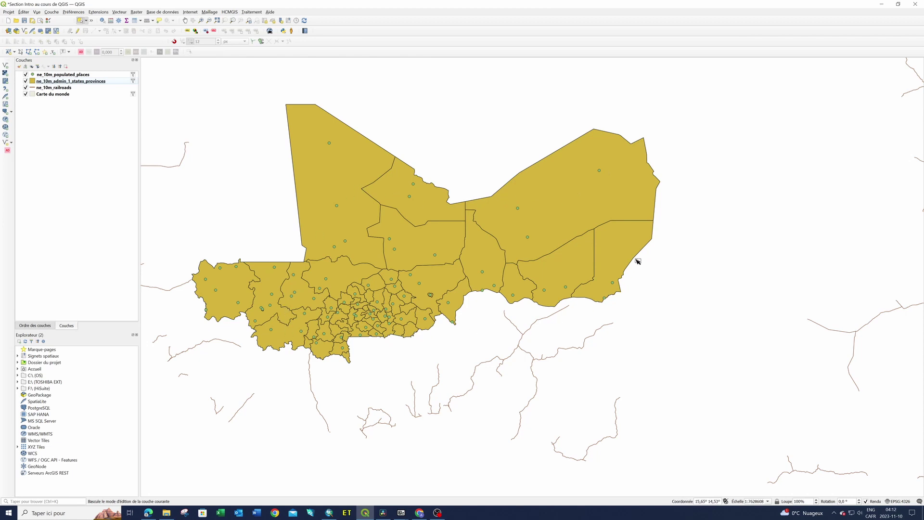
right_click(57, 76)
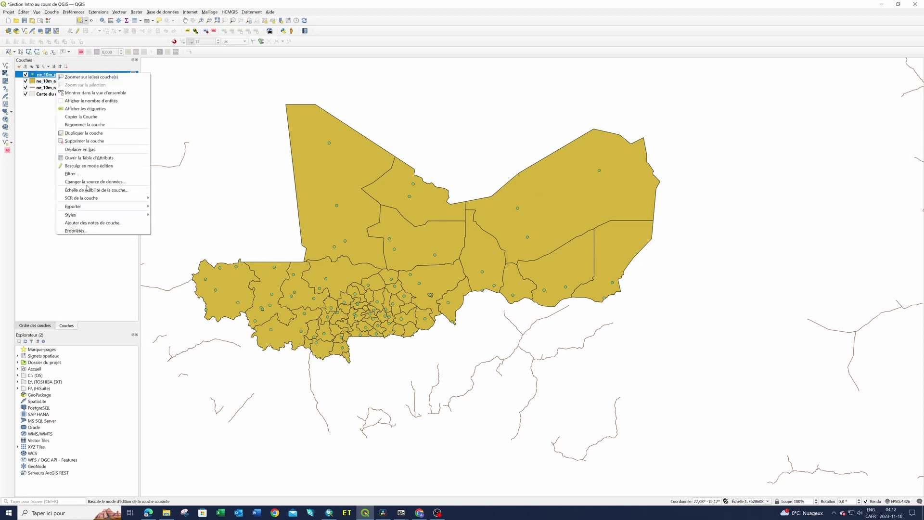
left_click(85, 159)
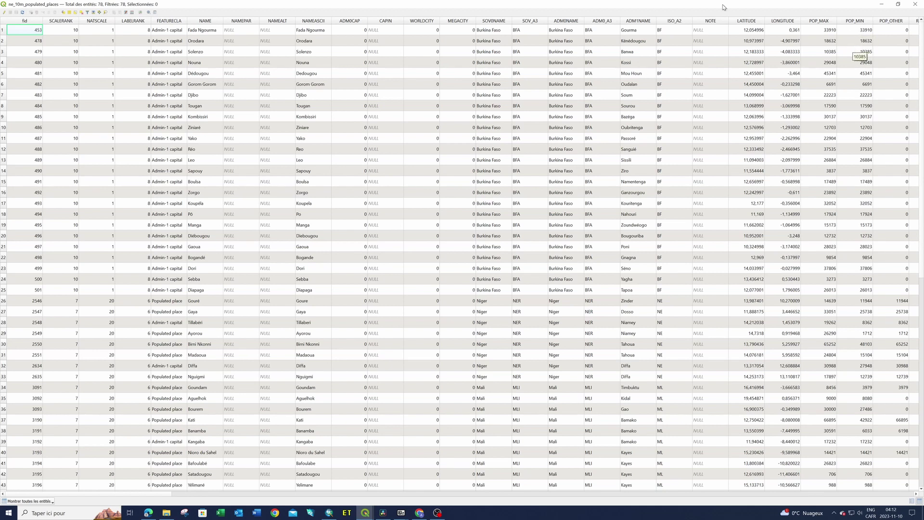
left_click(916, 6)
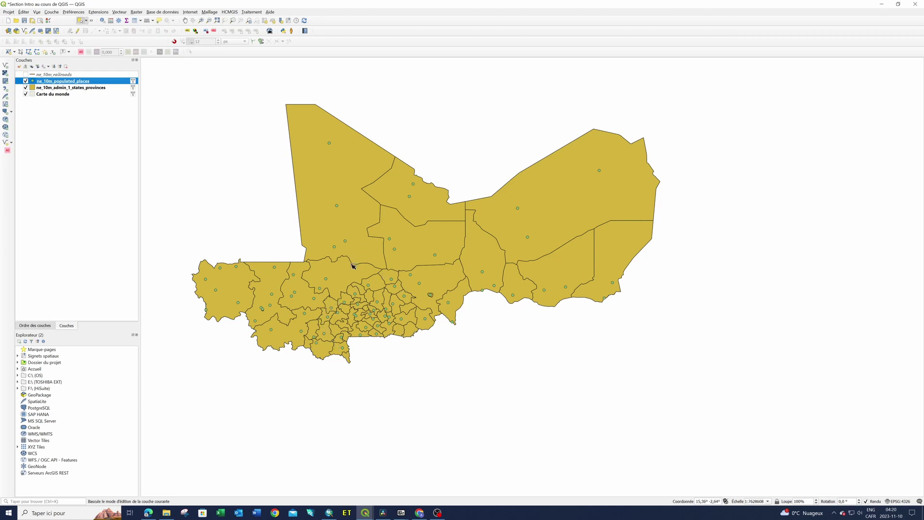
left_click(56, 90)
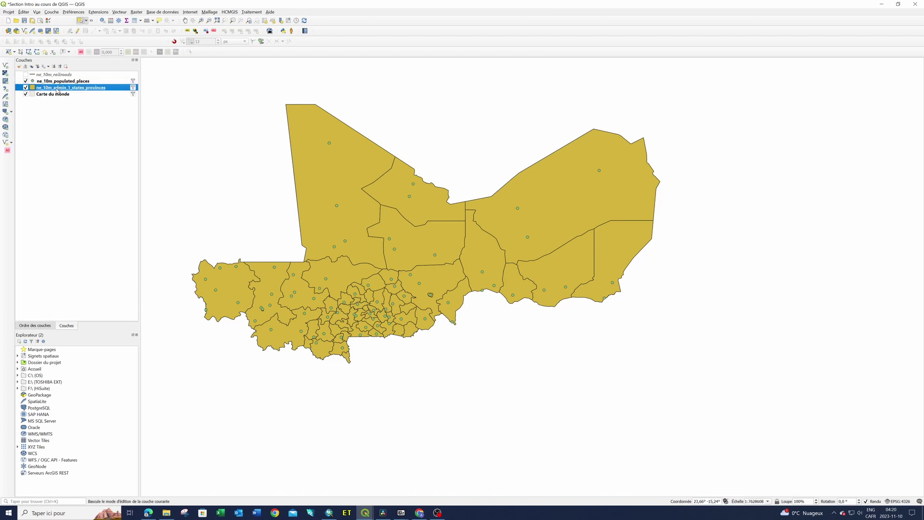
right_click(92, 90)
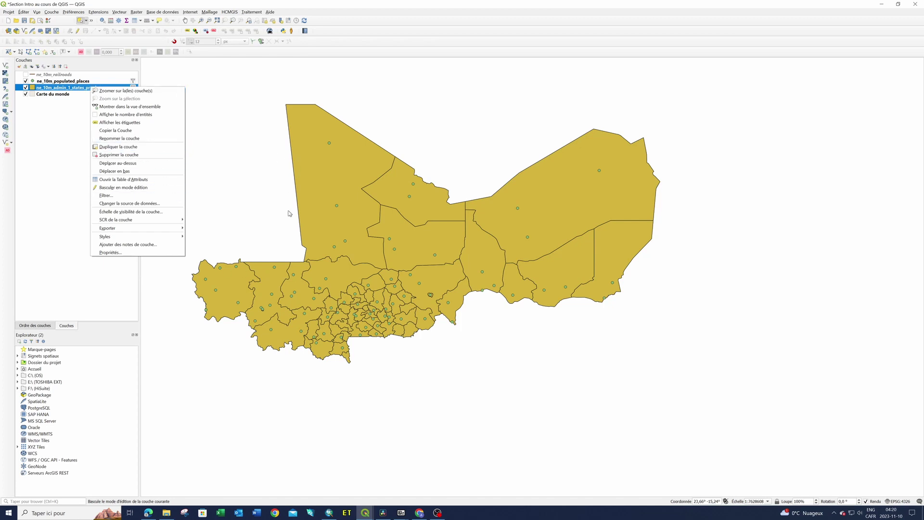
left_click(275, 219)
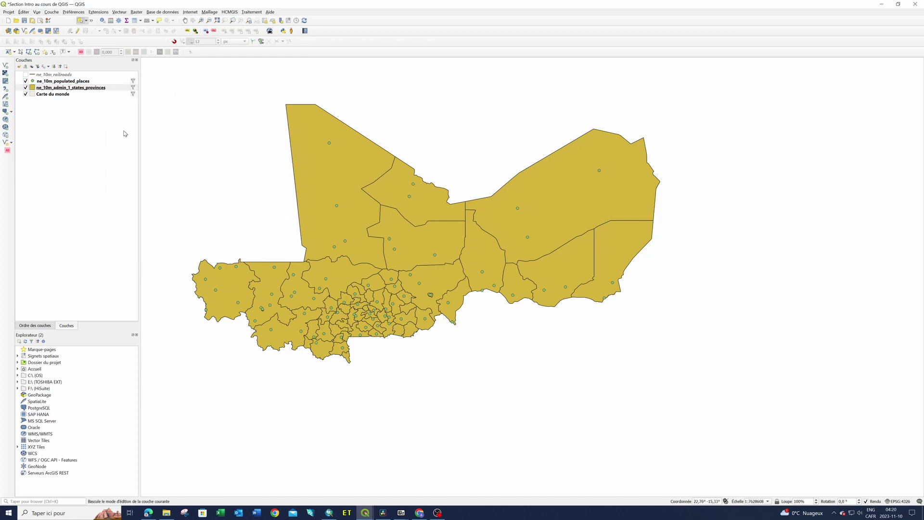
- Set the stroke colour of the simple fill in the ne_10m_admin_1_states_provinces layer's symbology to red and apply it
right_click(70, 89)
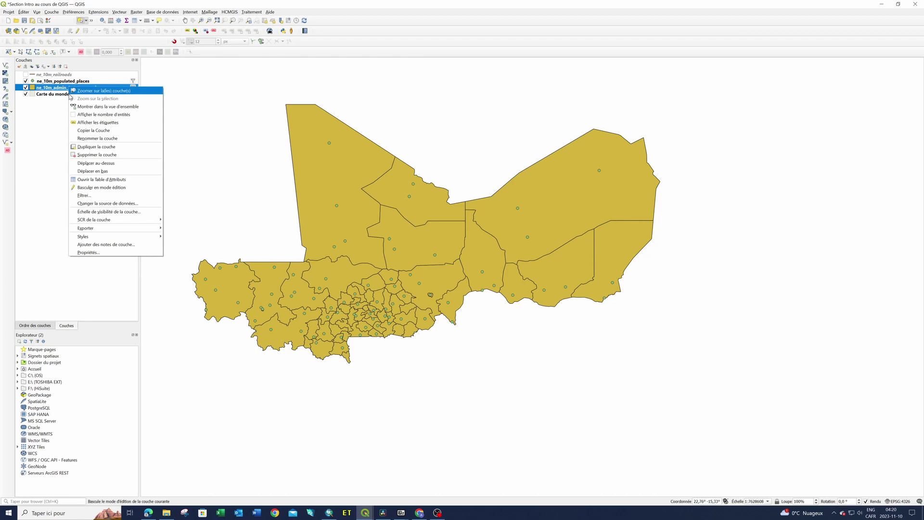
left_click(93, 254)
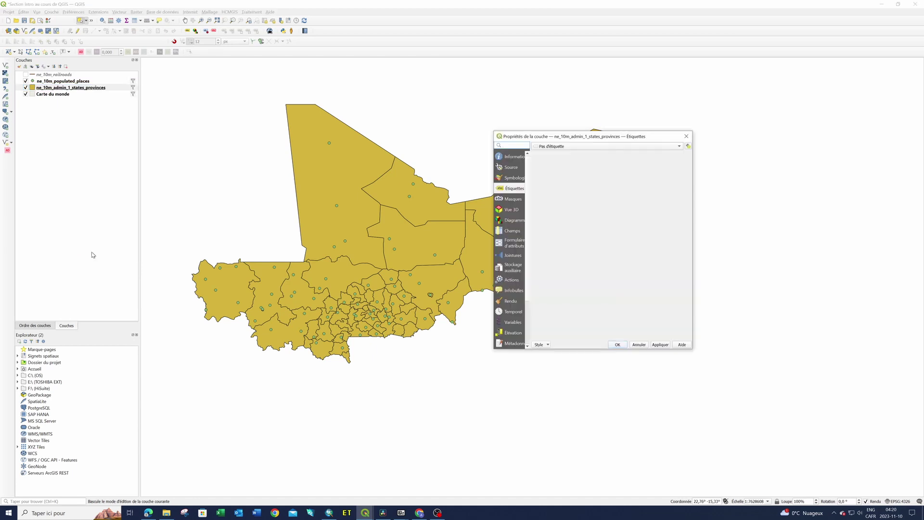
left_click(518, 178)
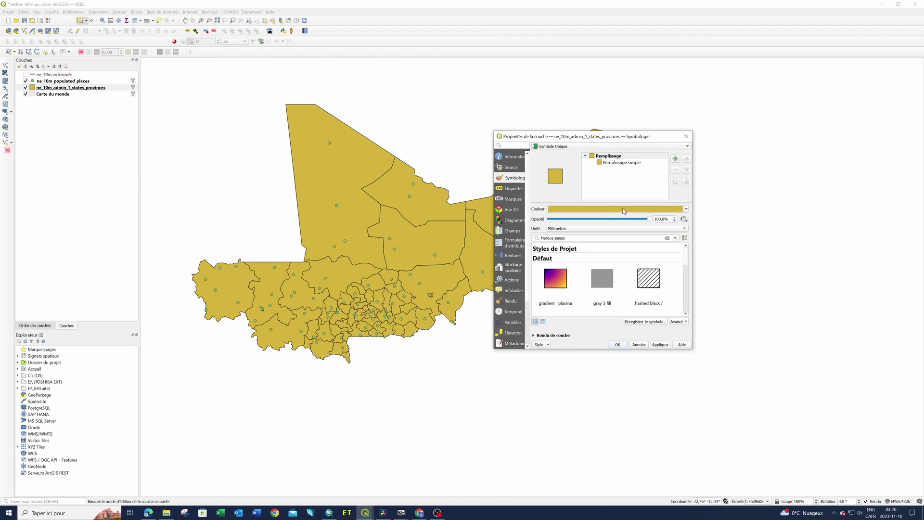
left_click(622, 163)
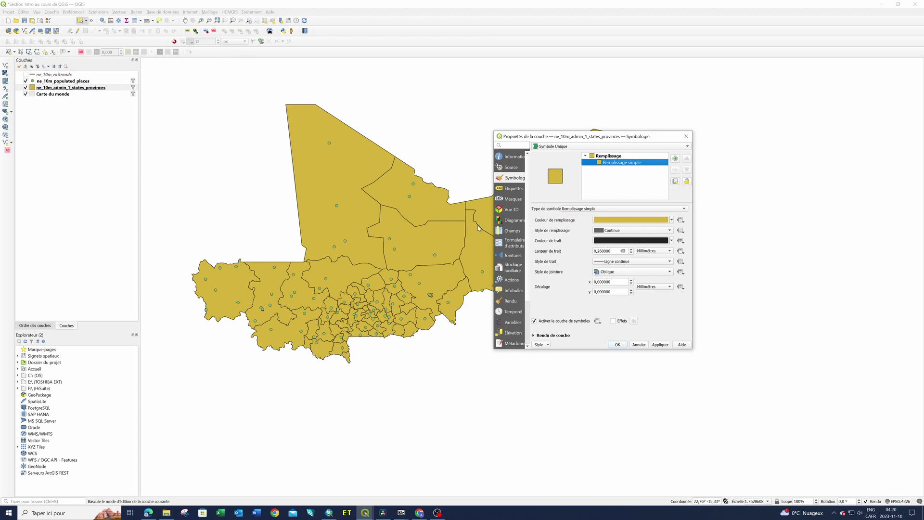
left_click(673, 240)
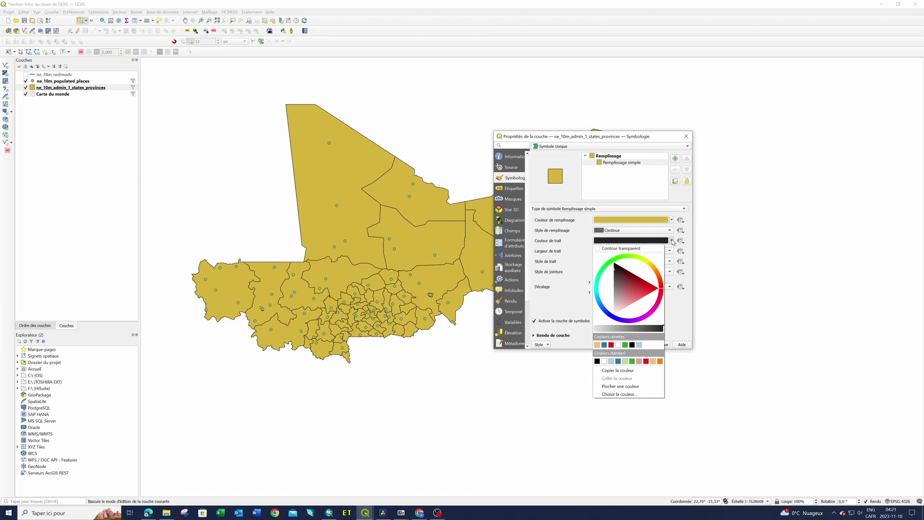
left_click(647, 361)
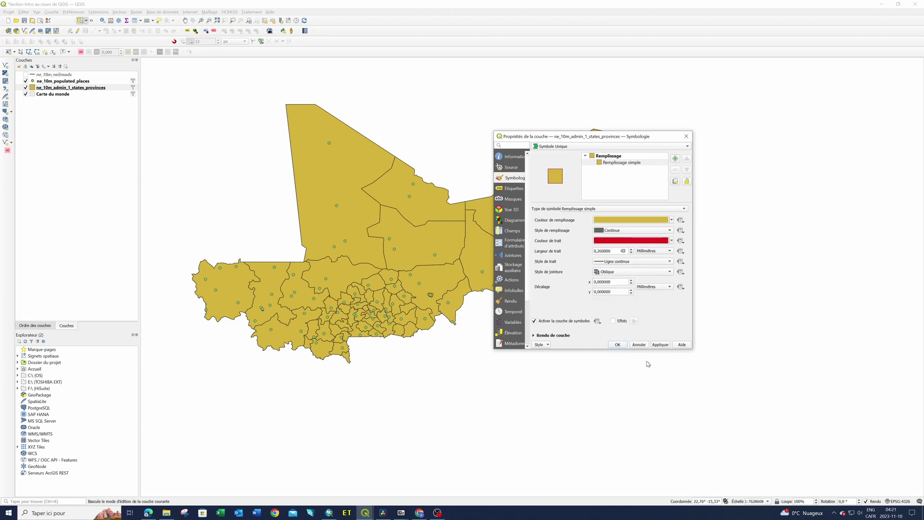
left_click(619, 346)
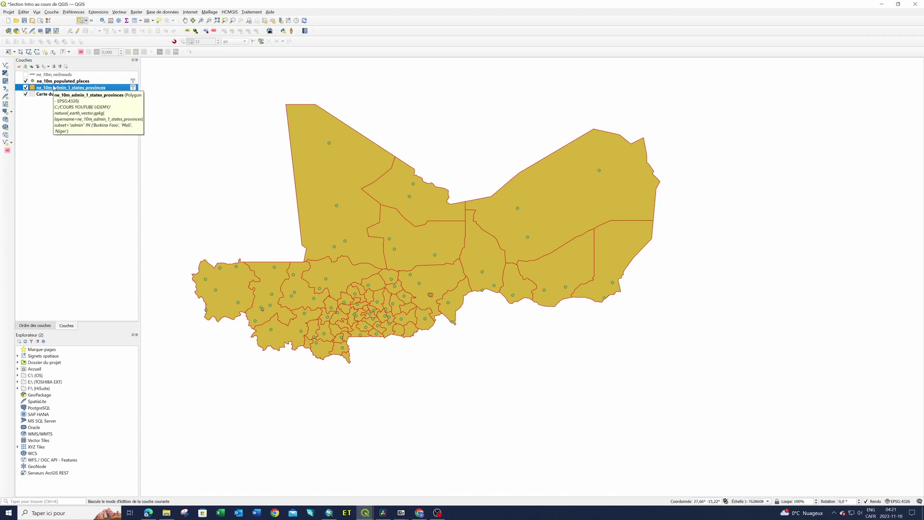
- Set the stroke colour of the Carte du monde layer's simple fill to black, then move the layer to the top of the layer order
left_click(53, 94)
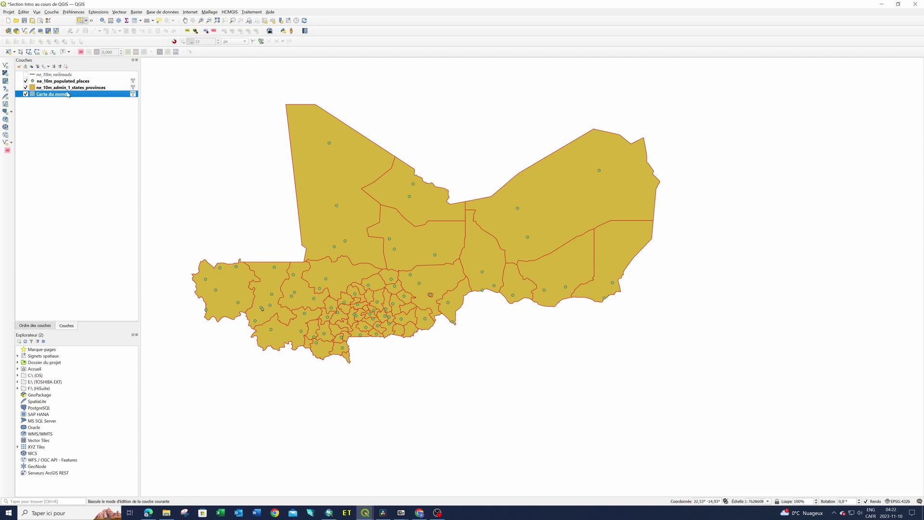
right_click(68, 96)
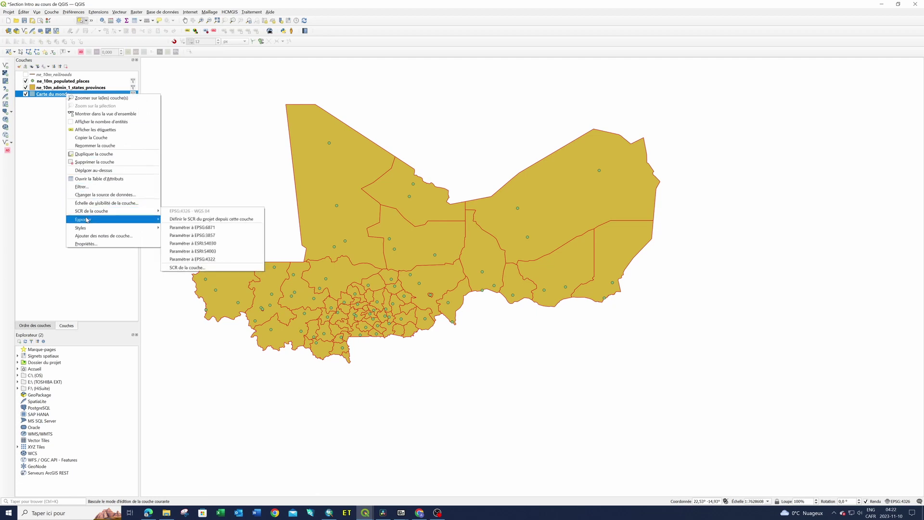
left_click(85, 243)
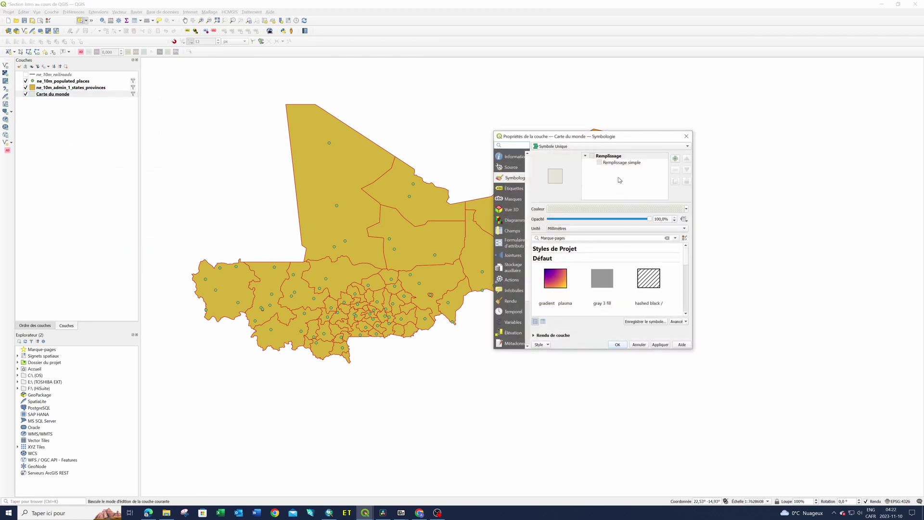
left_click(610, 163)
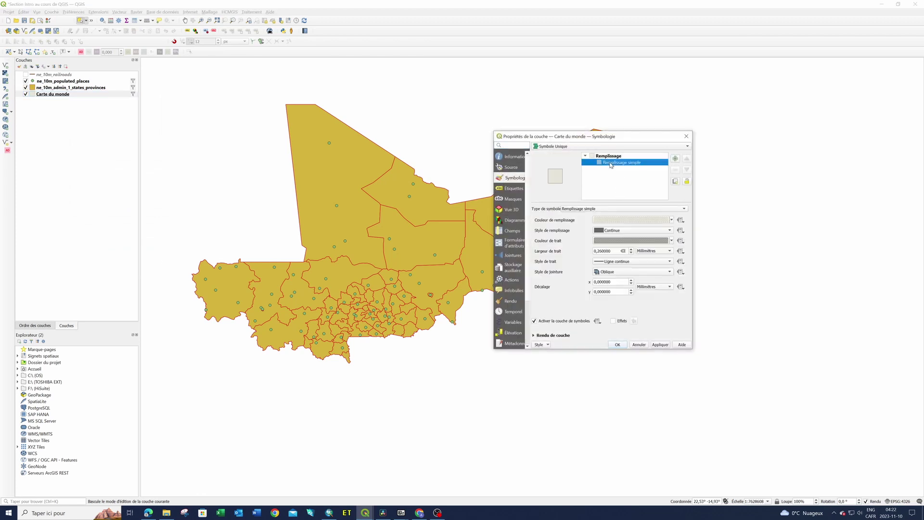
left_click(672, 241)
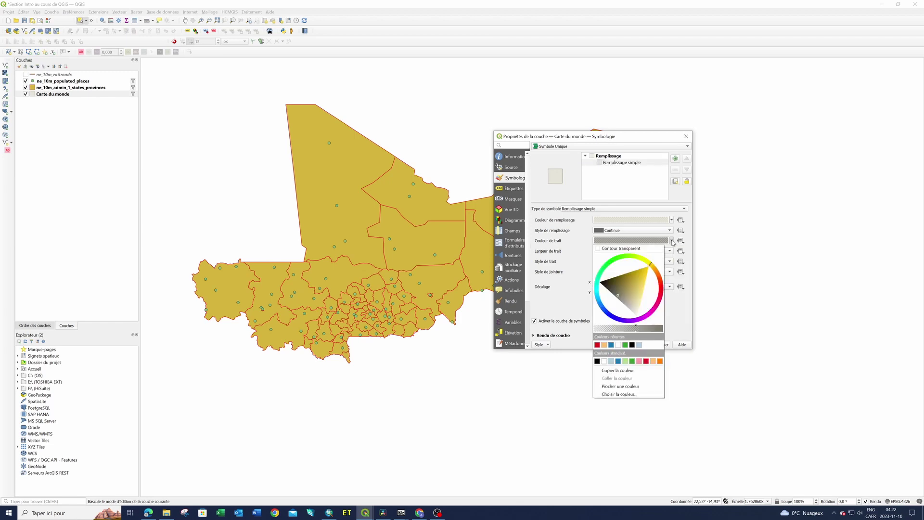
left_click(632, 345)
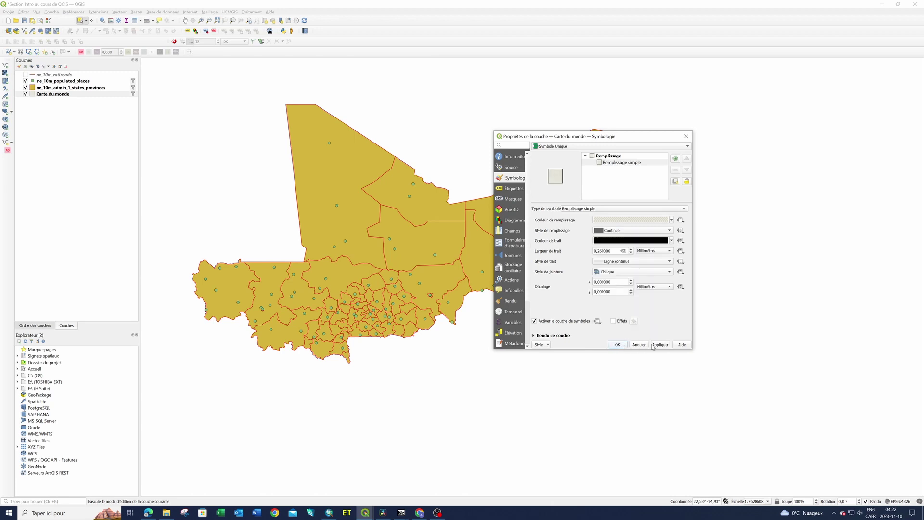
left_click(618, 344)
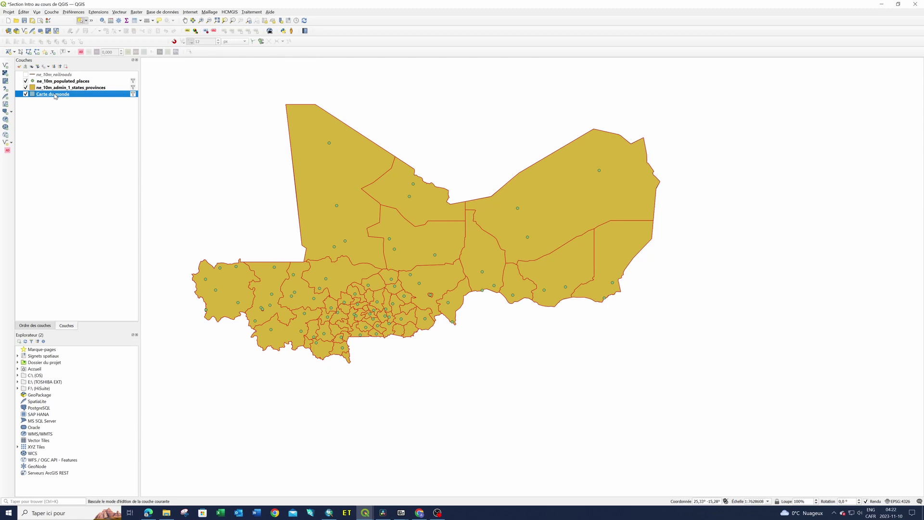
left_click_drag(56, 96, 52, 75)
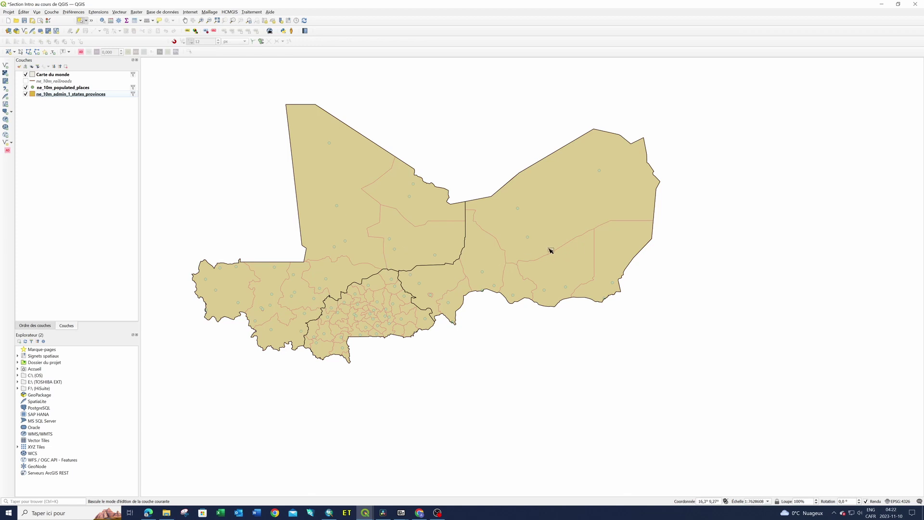
- Make the simple fill colour of the Carte du monde layer fully transparent in its symbology and apply it
left_click(52, 76)
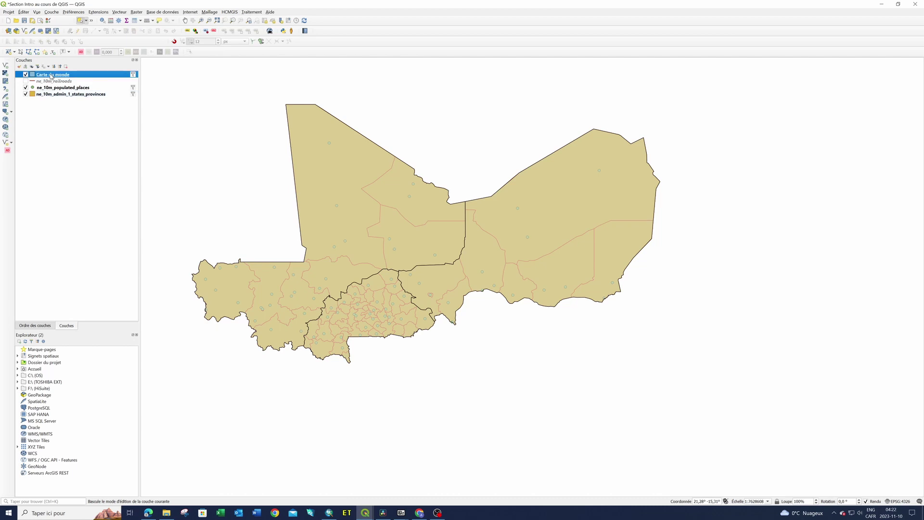
right_click(51, 75)
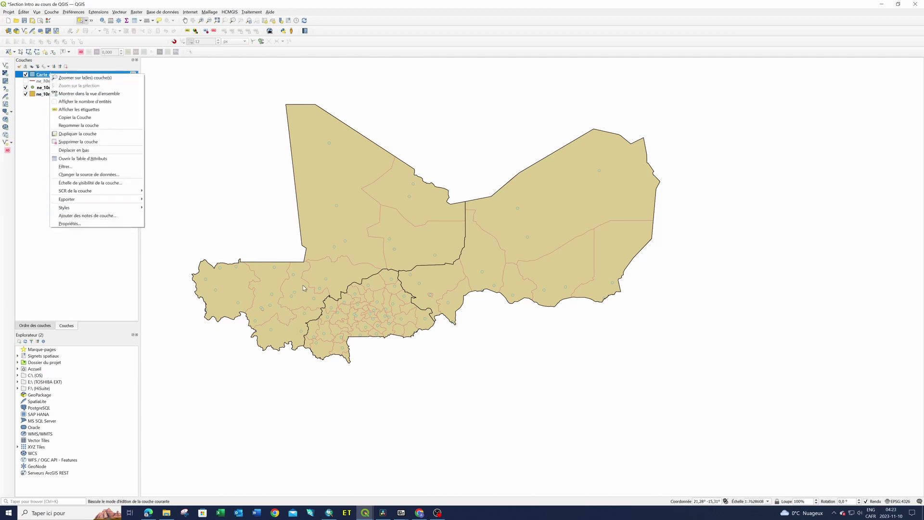
left_click(70, 225)
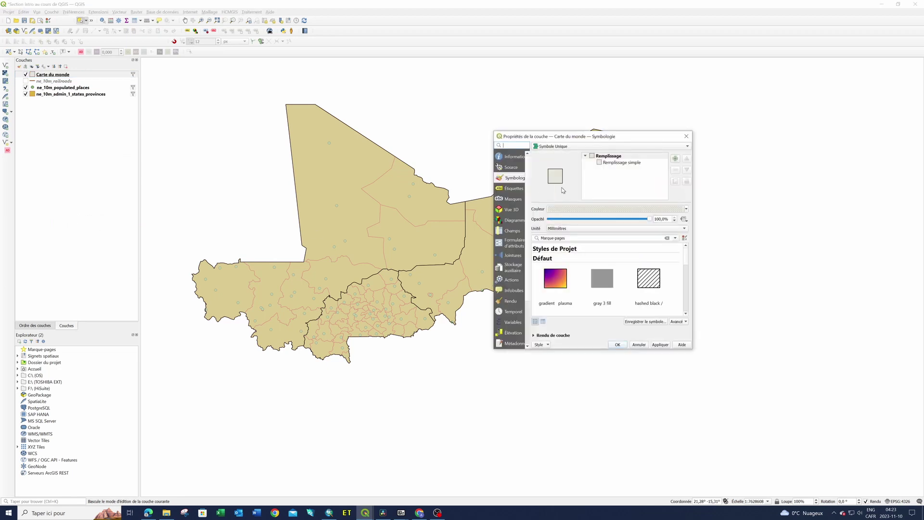
left_click(605, 163)
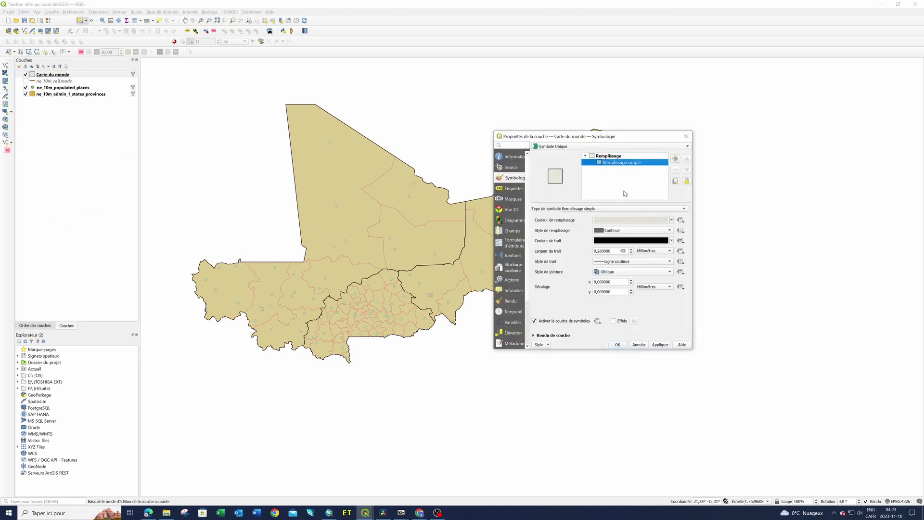
left_click(671, 221)
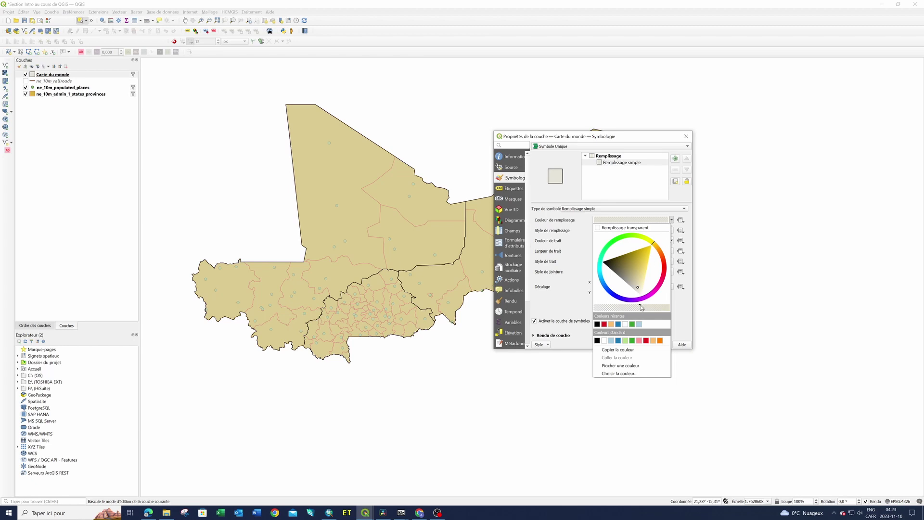
left_click_drag(642, 307, 601, 307)
left_click(568, 365)
left_click(617, 345)
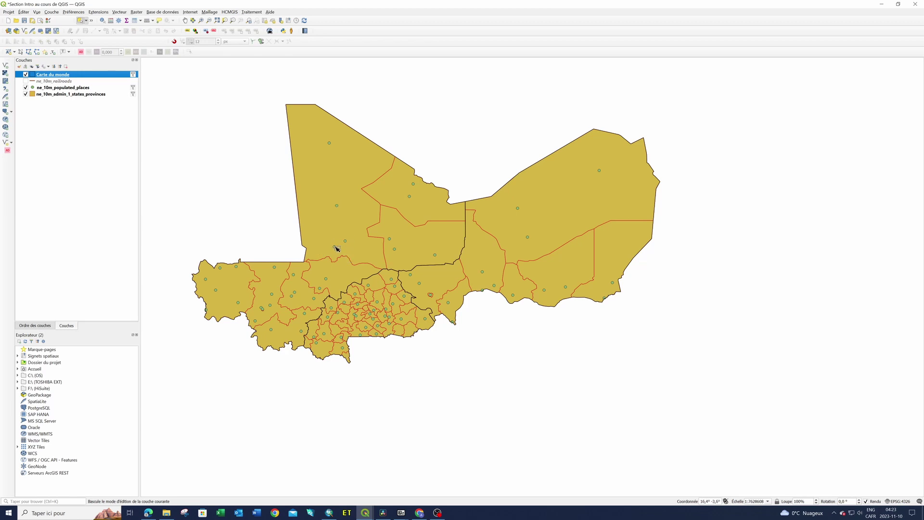
- Set the symbol colour of the ne_10m_populated_places layer to black and apply it
right_click(54, 88)
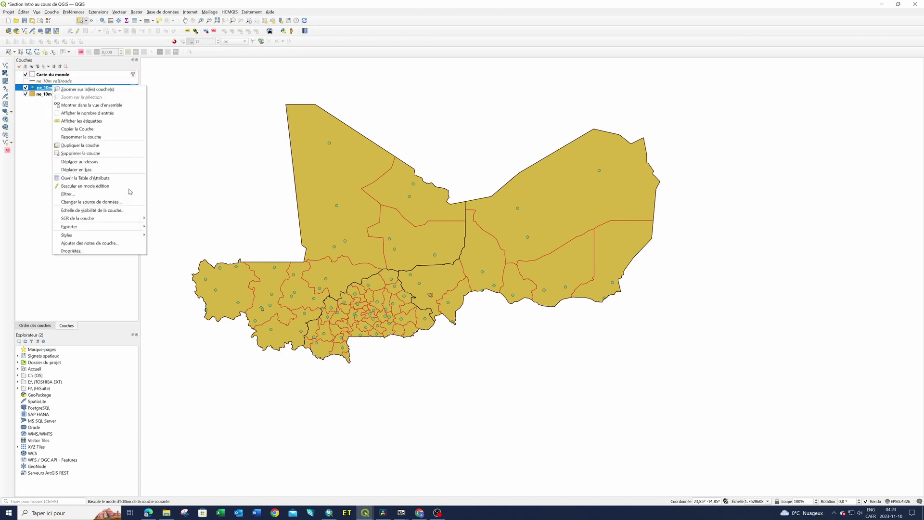
left_click(82, 252)
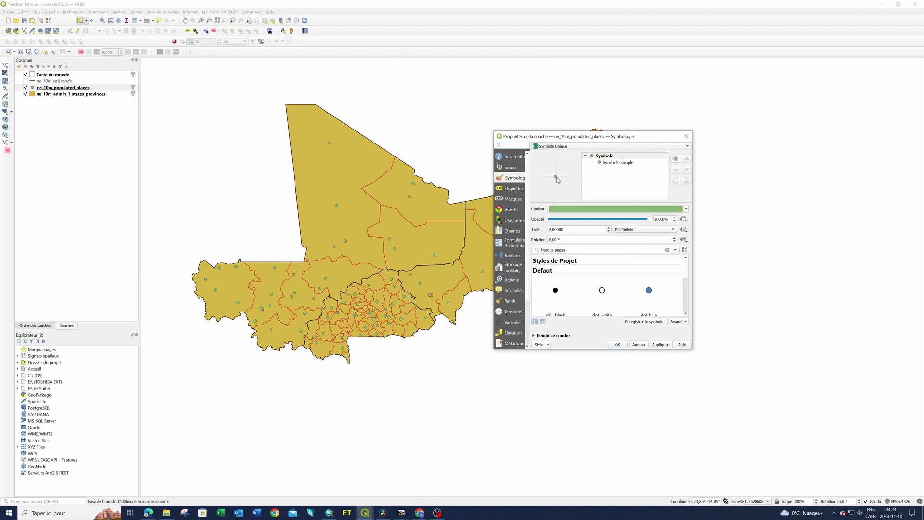
left_click(686, 209)
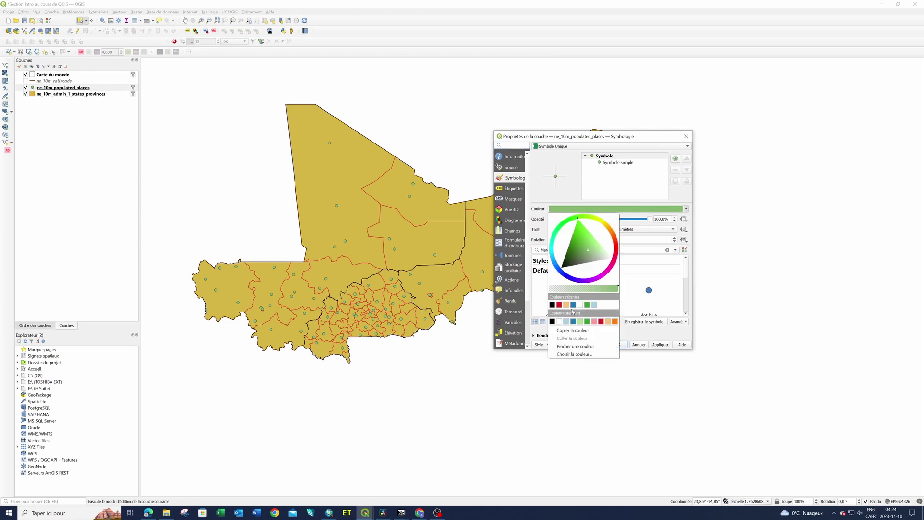
left_click(552, 321)
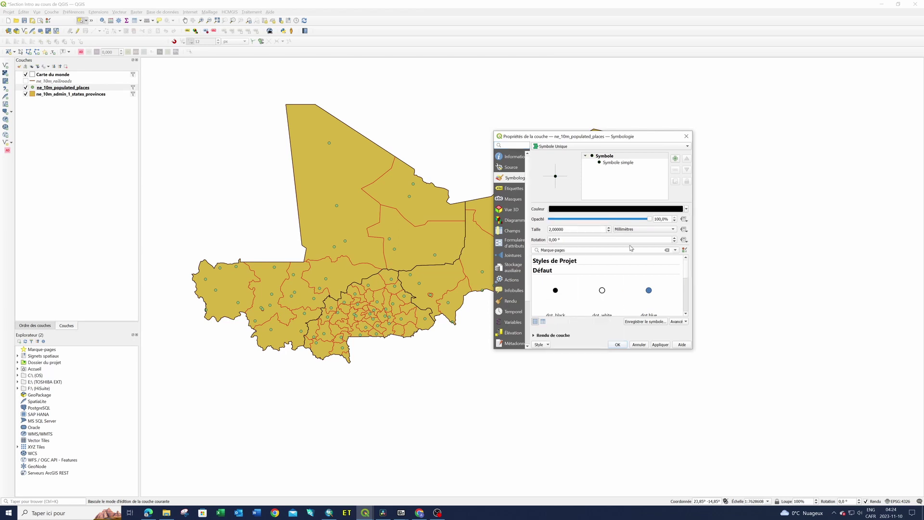
left_click(618, 344)
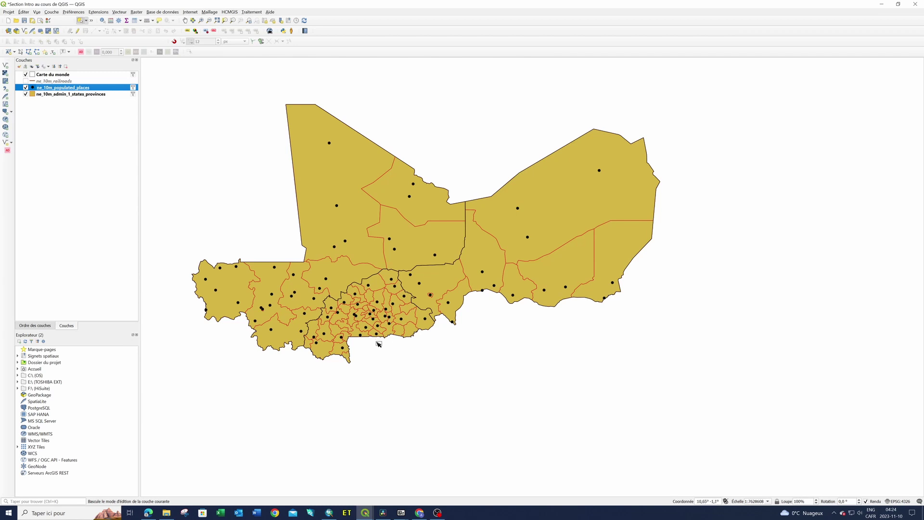
- Set the symbol size of the ne_10m_populated_places layer to 1 millimetre
scroll(347, 331, "down", 1)
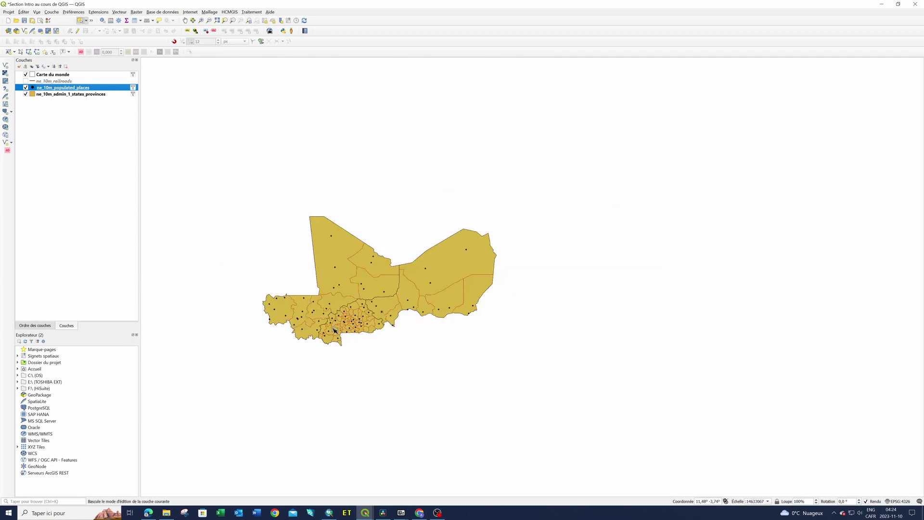
scroll(337, 331, "up", 1)
scroll(336, 331, "up", 1)
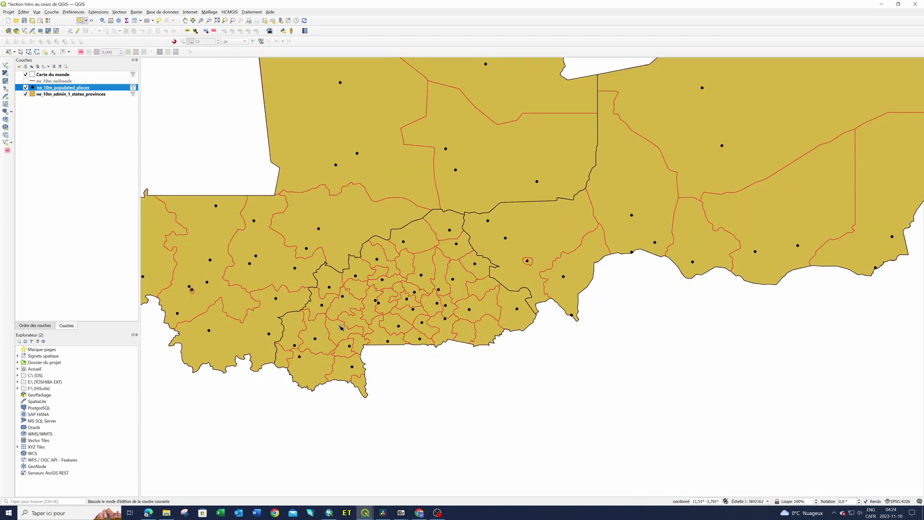
scroll(342, 327, "down", 1)
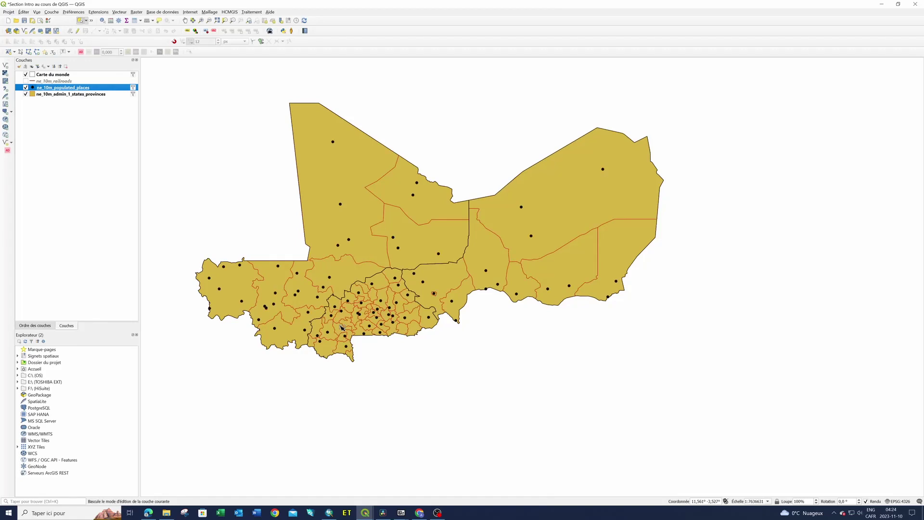
scroll(342, 327, "up", 1)
scroll(530, 334, "down", 1)
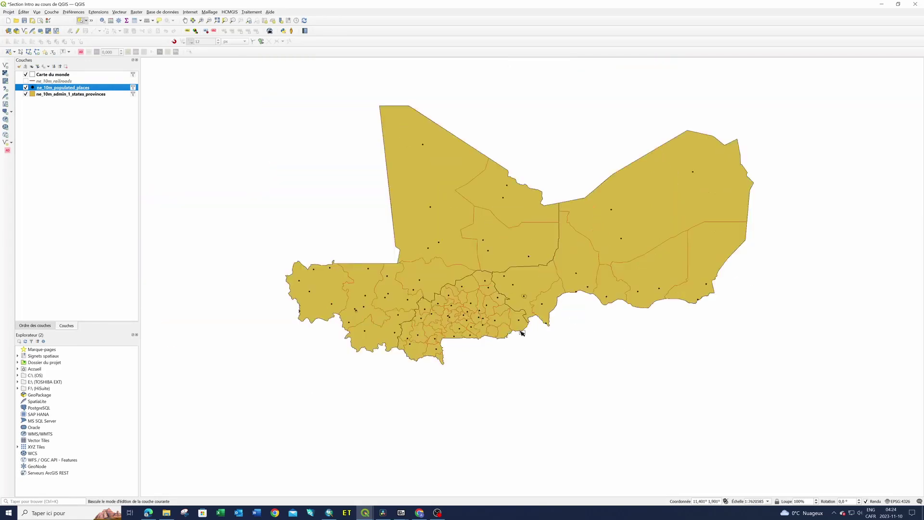
right_click(54, 89)
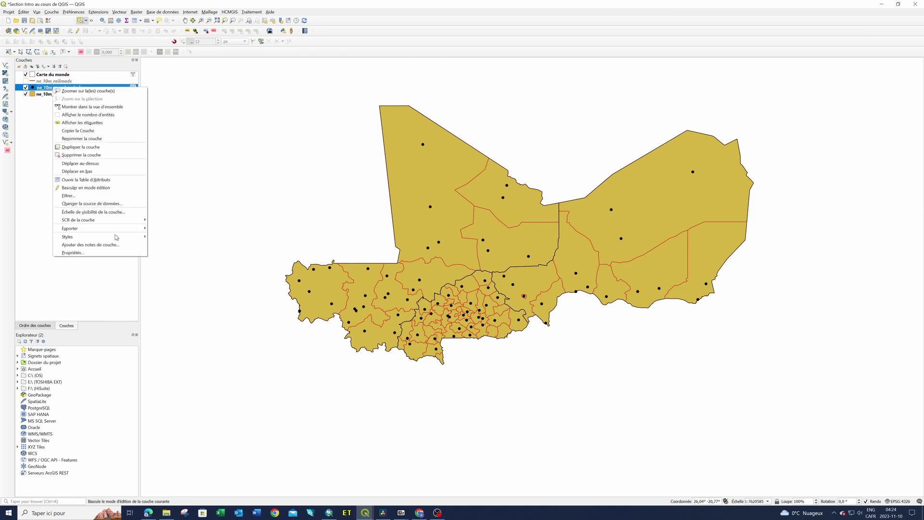
left_click(96, 253)
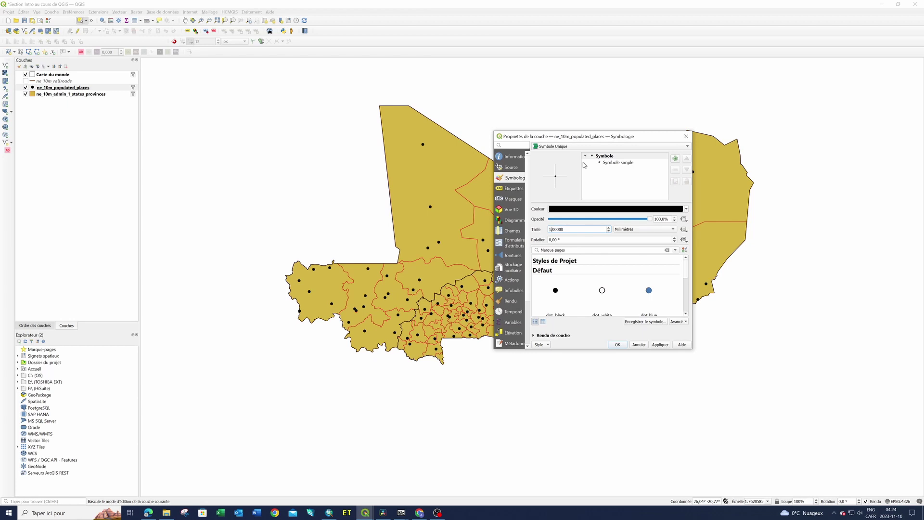
left_click(618, 345)
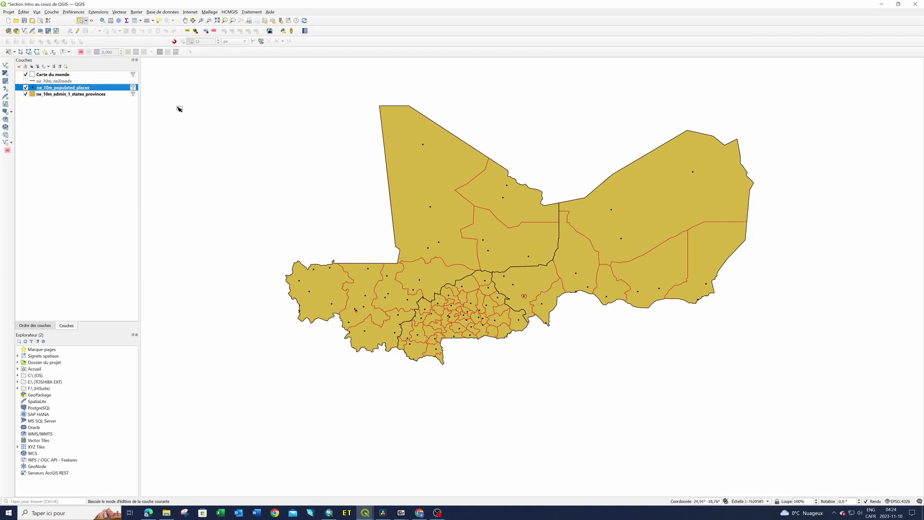
- Examine the attribute table of the ne_10m_populated_places layer for the field holding the place names, then close it
right_click(96, 90)
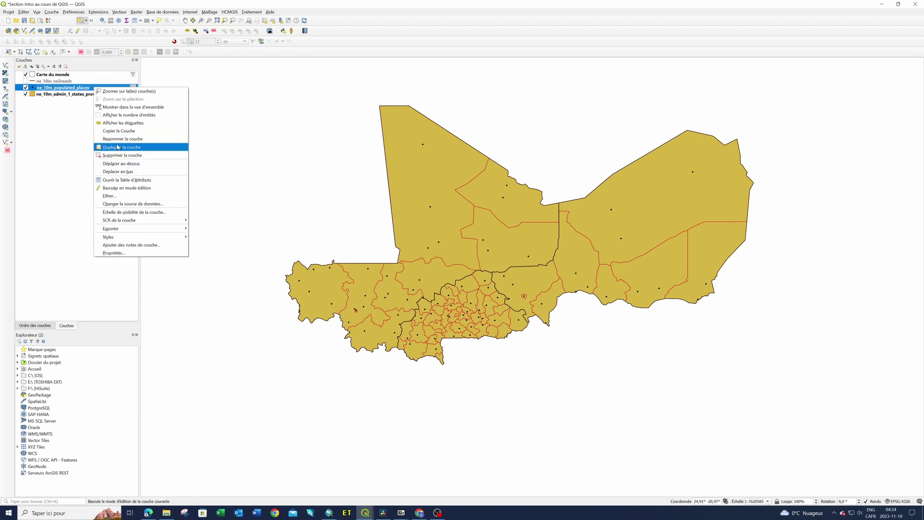
left_click(134, 181)
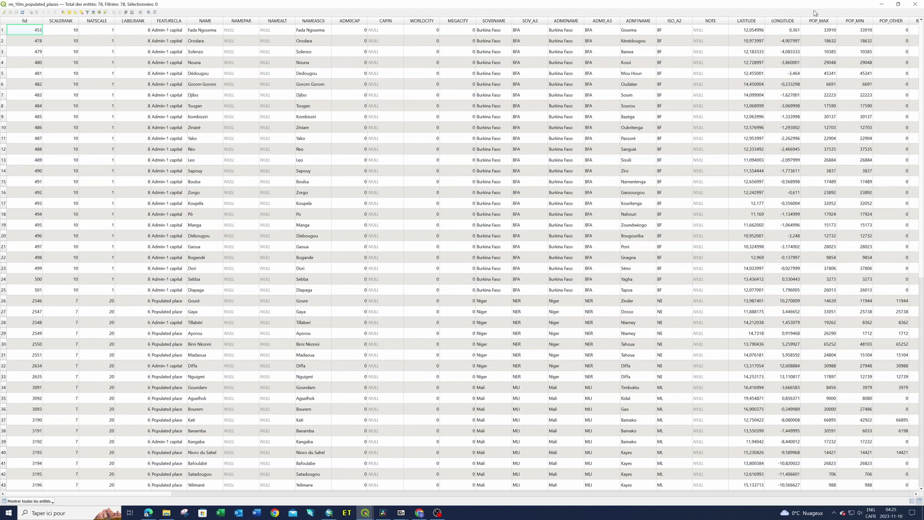
left_click(915, 5)
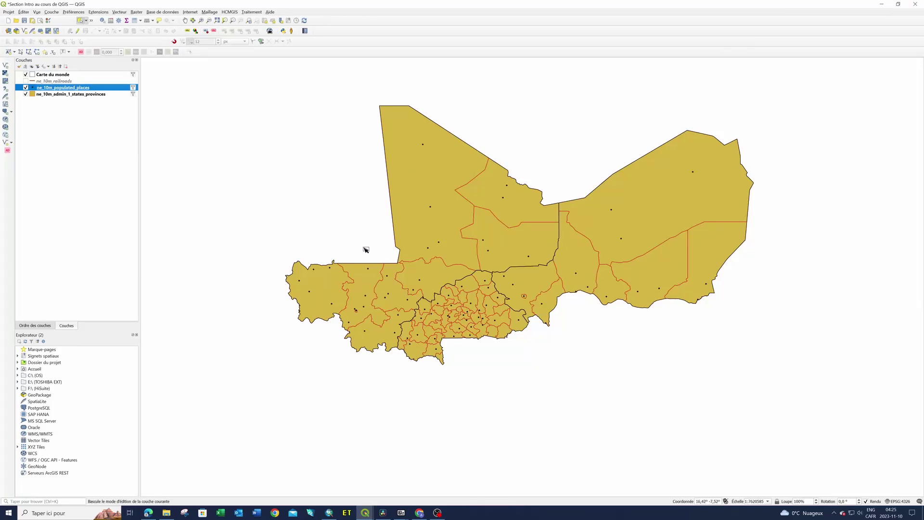
- Label the ne_10m_populated_places layer with simple labels (Étiquettes simples) based on the NAME field, and apply them
right_click(82, 90)
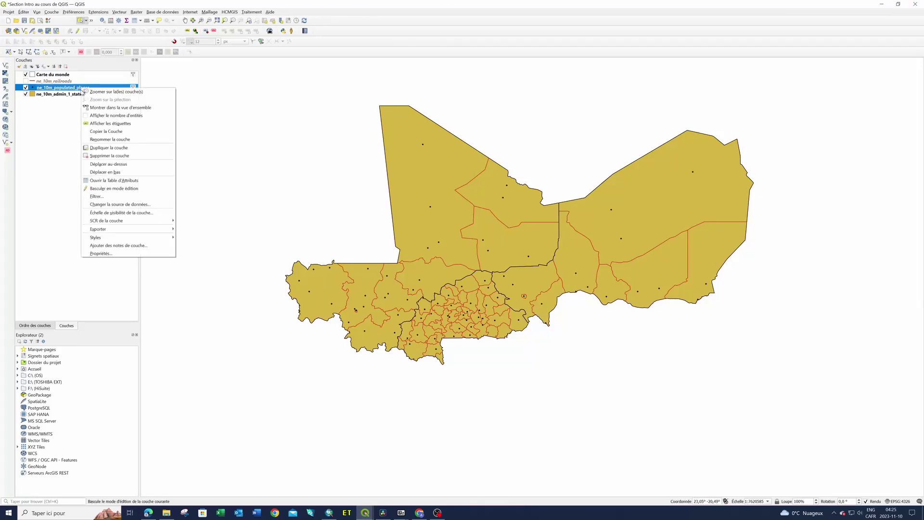
left_click(119, 255)
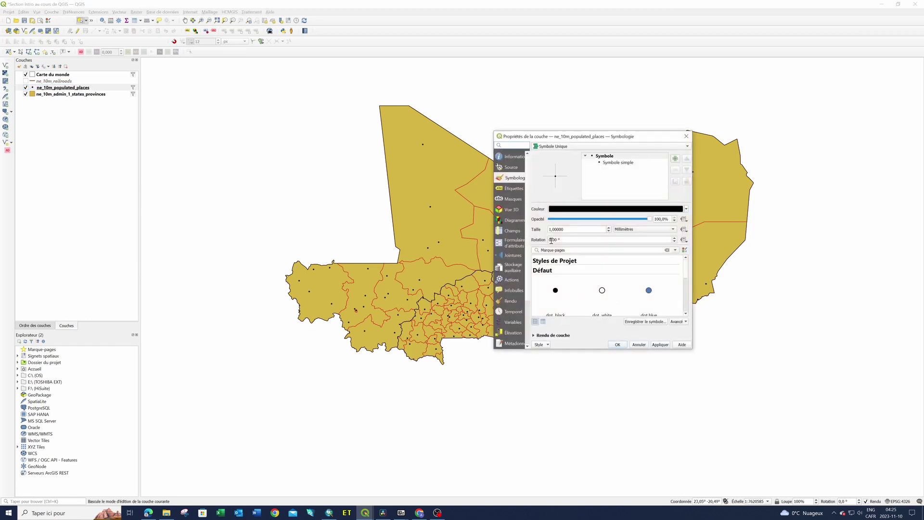
left_click(513, 190)
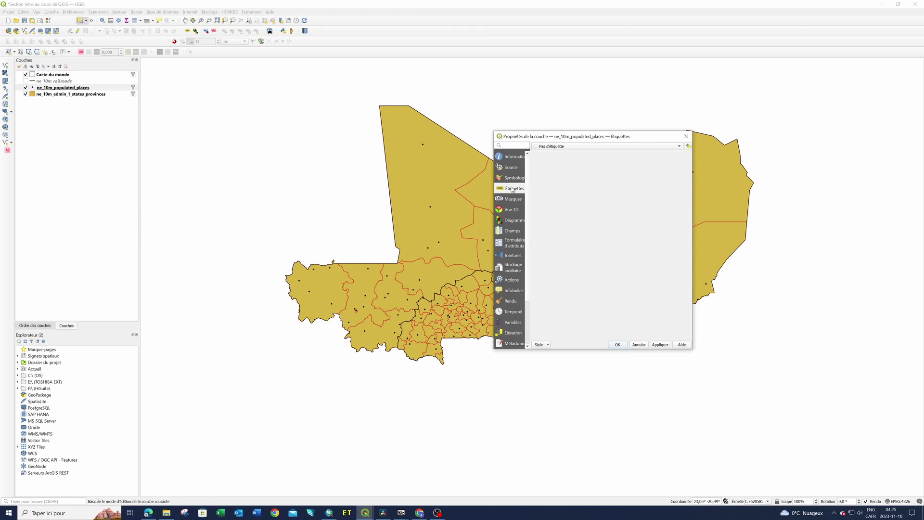
left_click(680, 146)
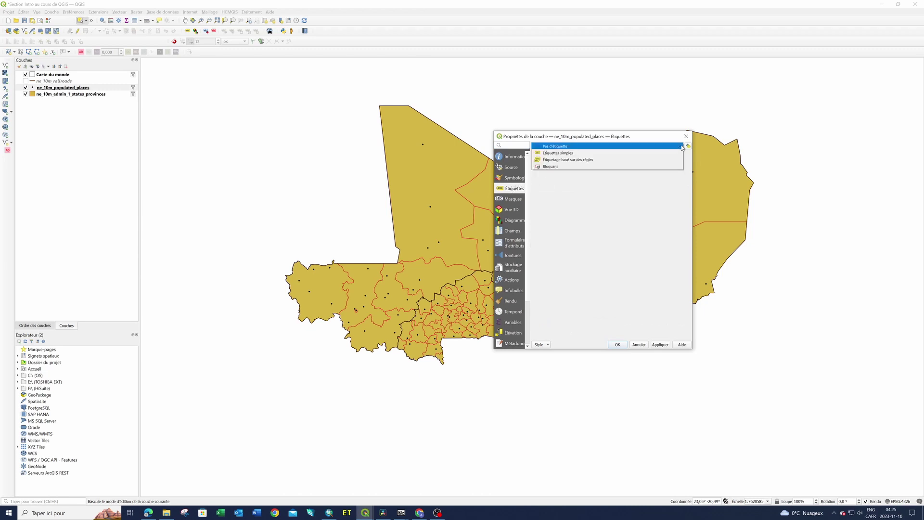
left_click(560, 153)
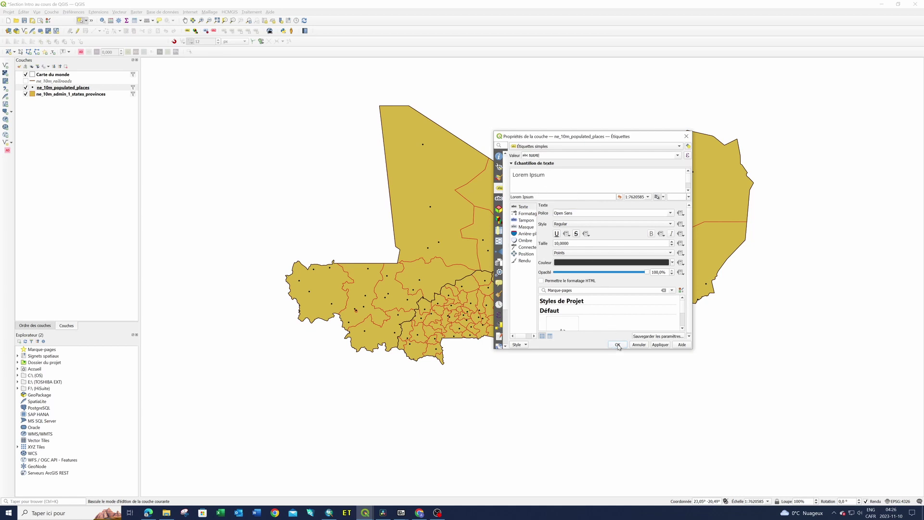
left_click(660, 345)
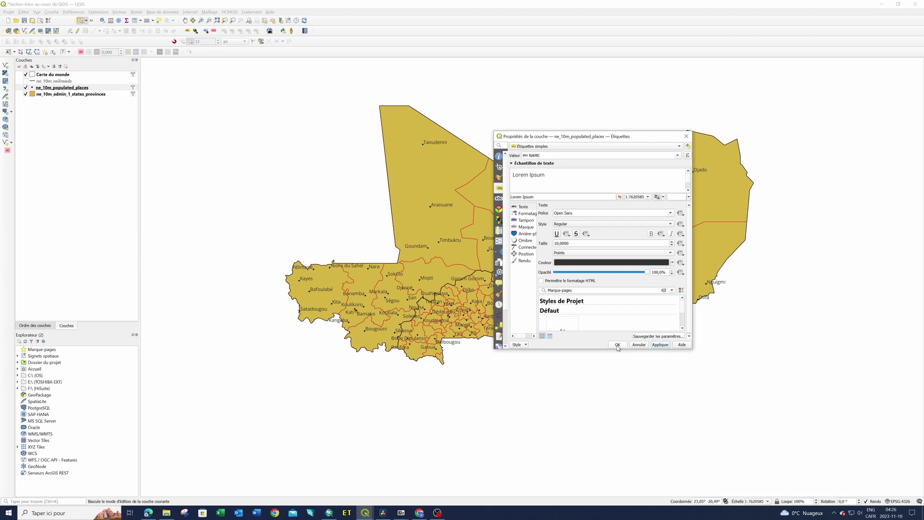
left_click_drag(651, 140, 775, 268)
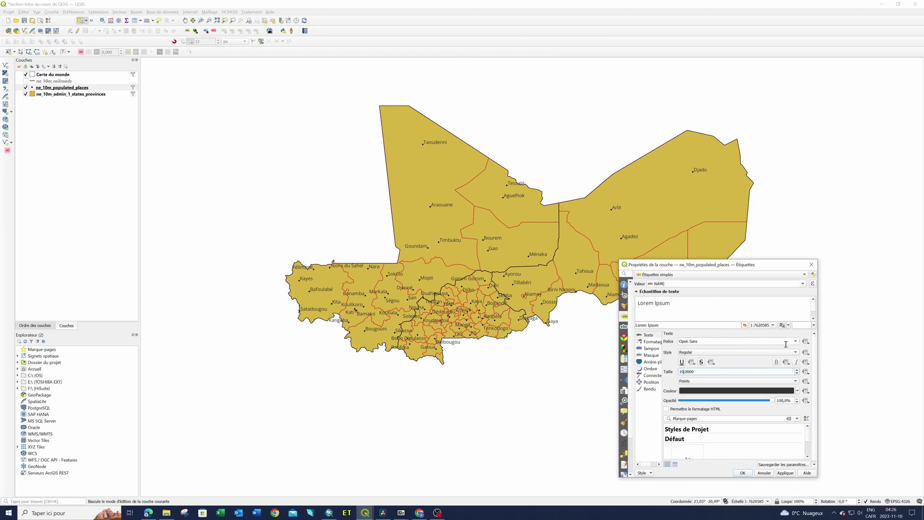
left_click(743, 473)
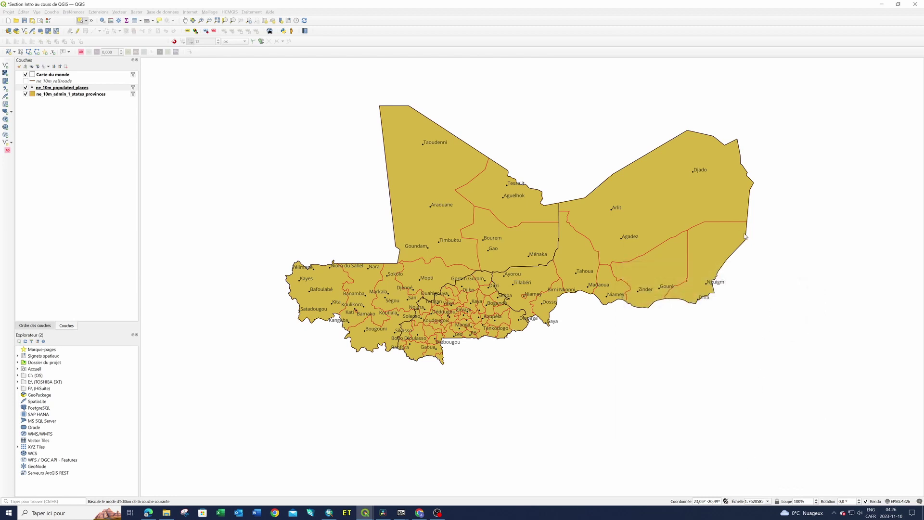
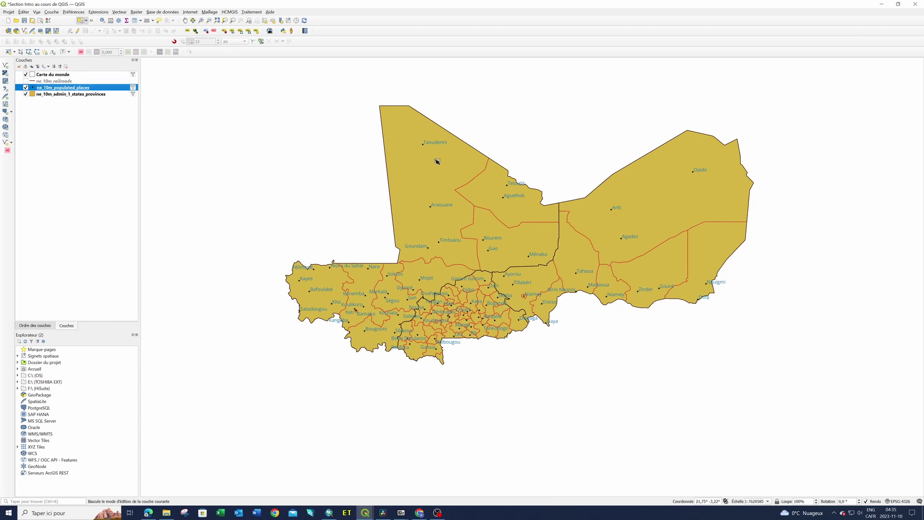
- Add the ne_10m_roads table from the natural_earth_vector.gpkg GeoPackage connection to the project
left_click(8, 31)
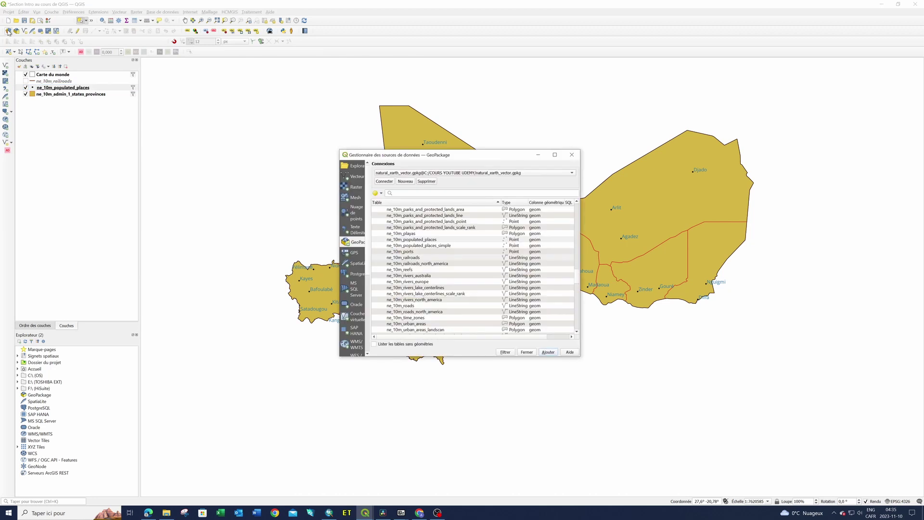
scroll(435, 285, "down", 2)
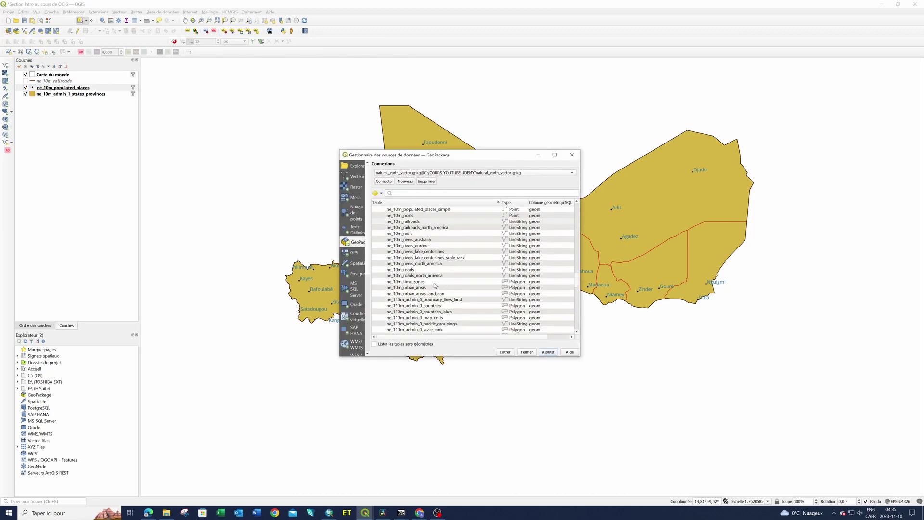
scroll(435, 285, "up", 1)
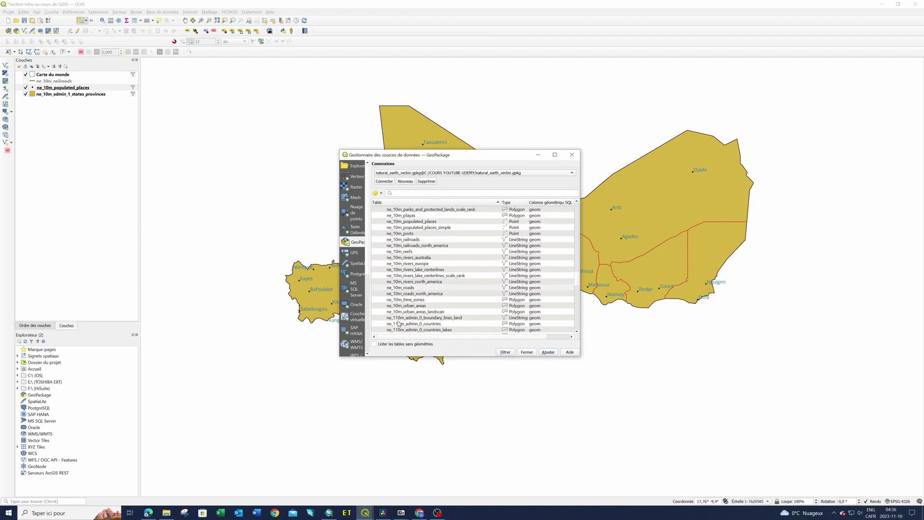
left_click(400, 288)
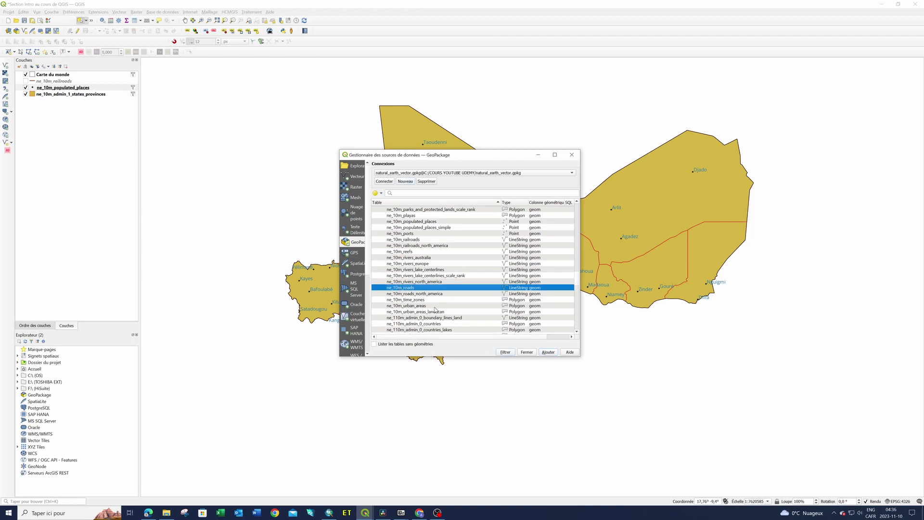
left_click(549, 353)
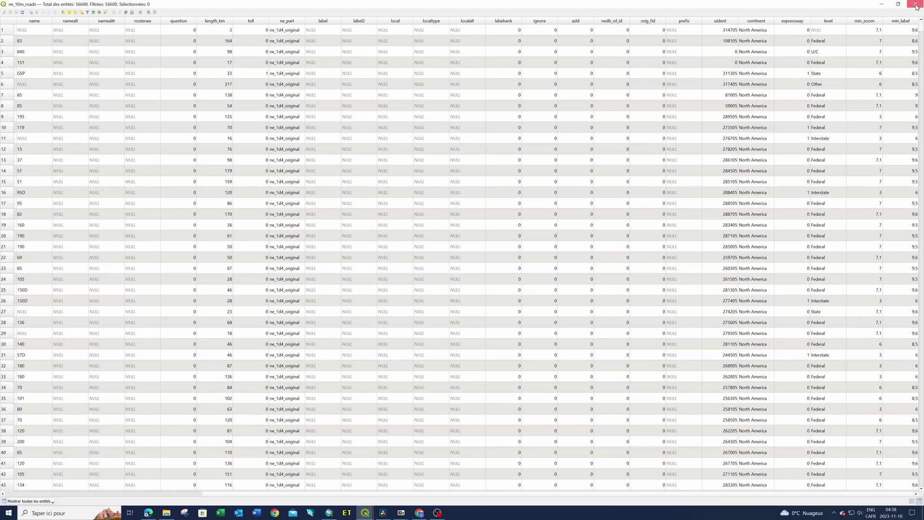
- Close the roads attribute table and turn on the display of the ne_10m_roads layer on the map
left_click(916, 6)
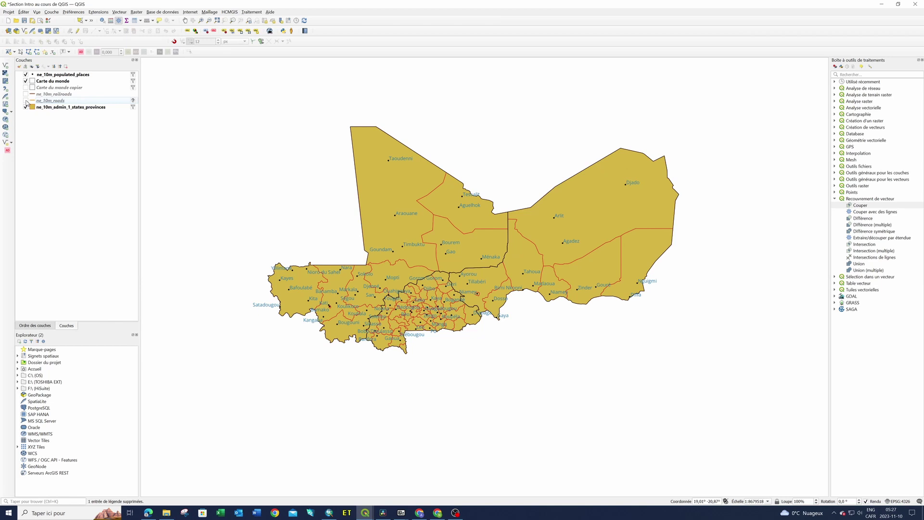
left_click(26, 100)
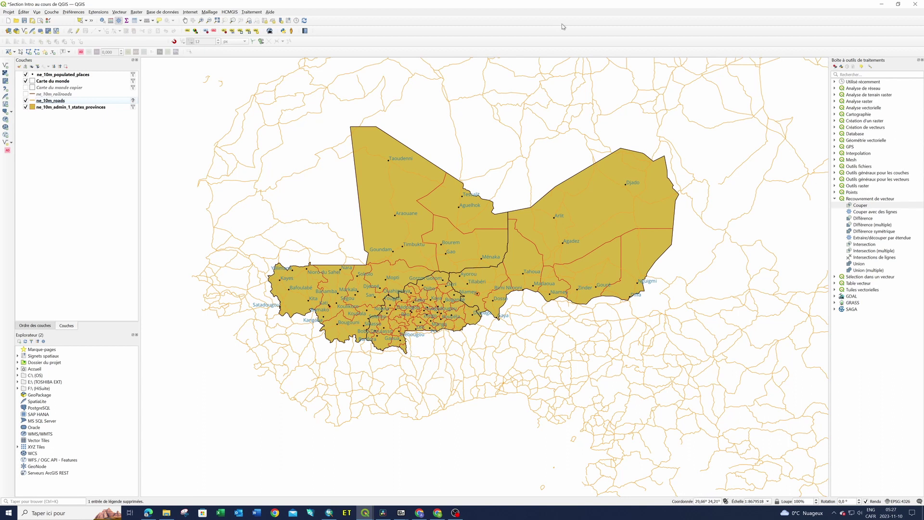
left_click(119, 21)
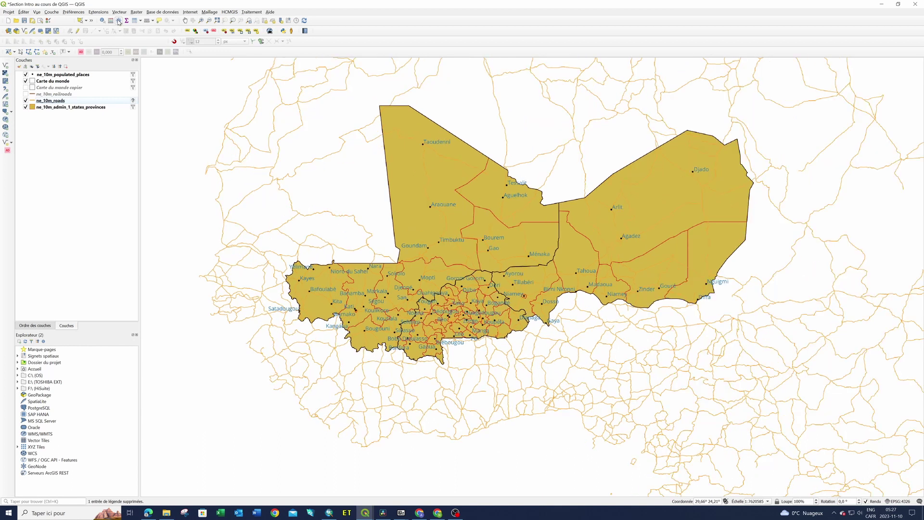
left_click(119, 22)
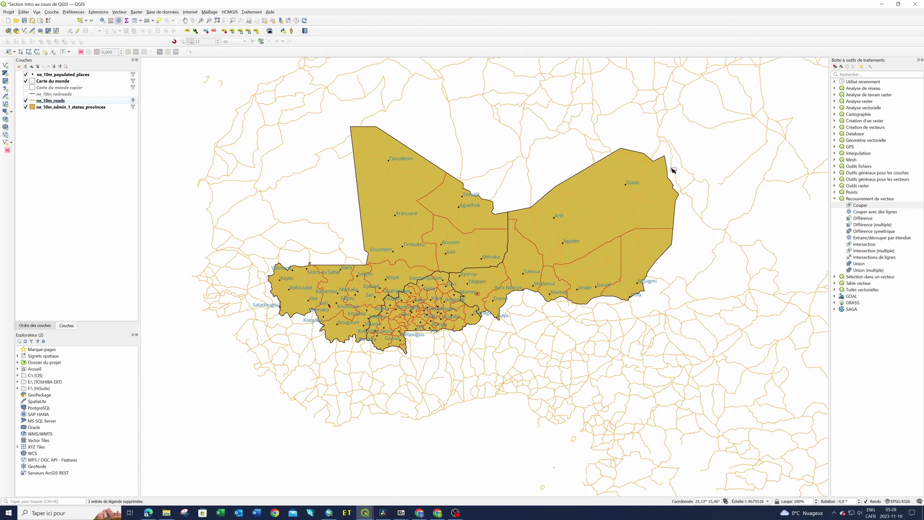
- Set up the Clip algorithm (Couper) with ne_10m_roads as the source layer and Carte du monde as the overlay layer
double_click(851, 206)
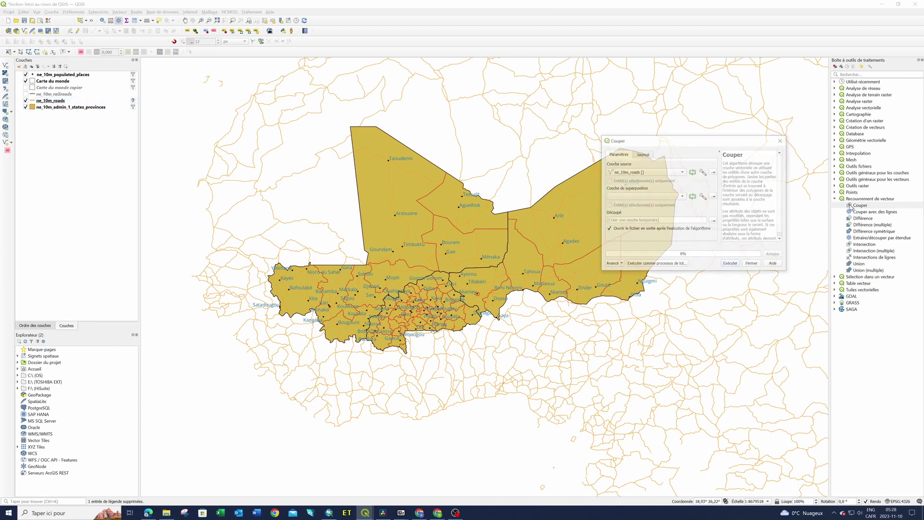
left_click_drag(721, 142, 628, 87)
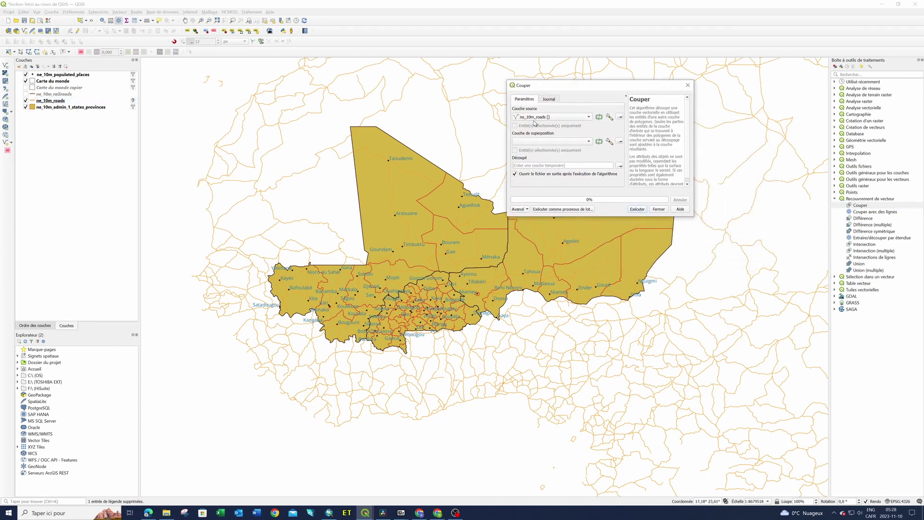
left_click(589, 117)
left_click(591, 117)
left_click(542, 119)
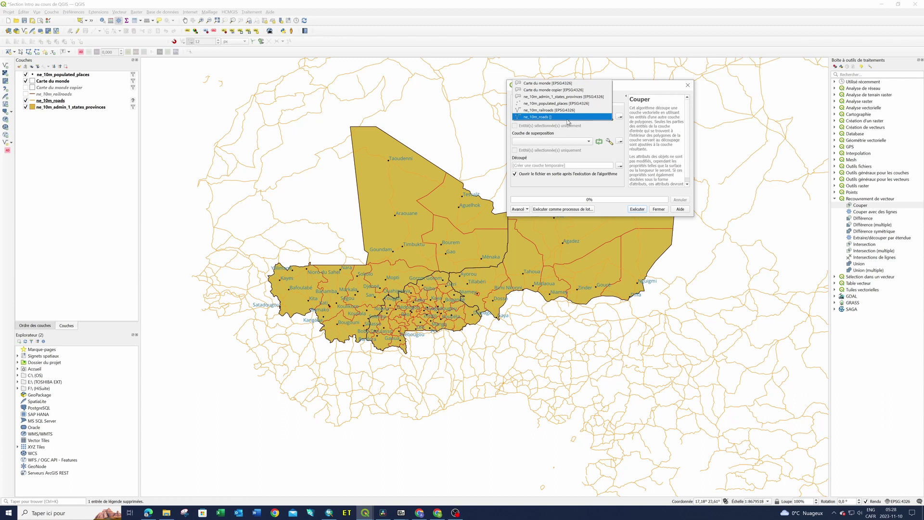
left_click(568, 122)
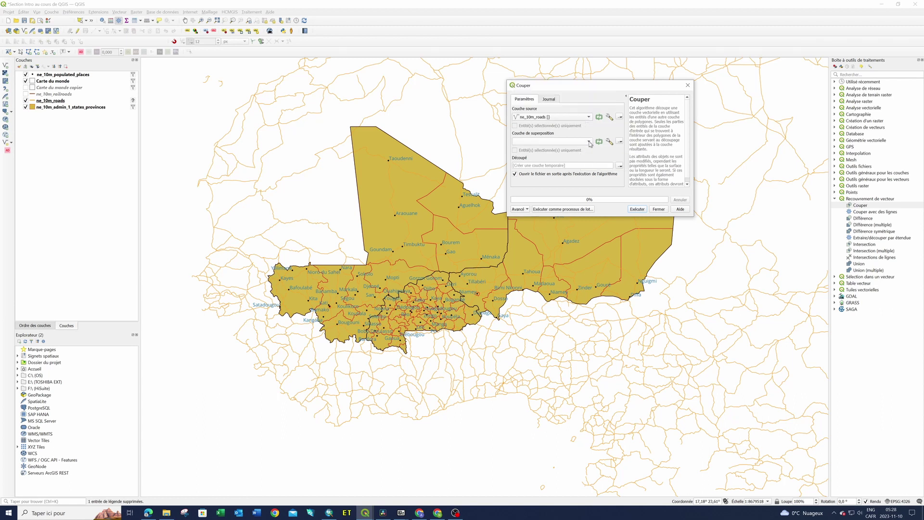
left_click(591, 143)
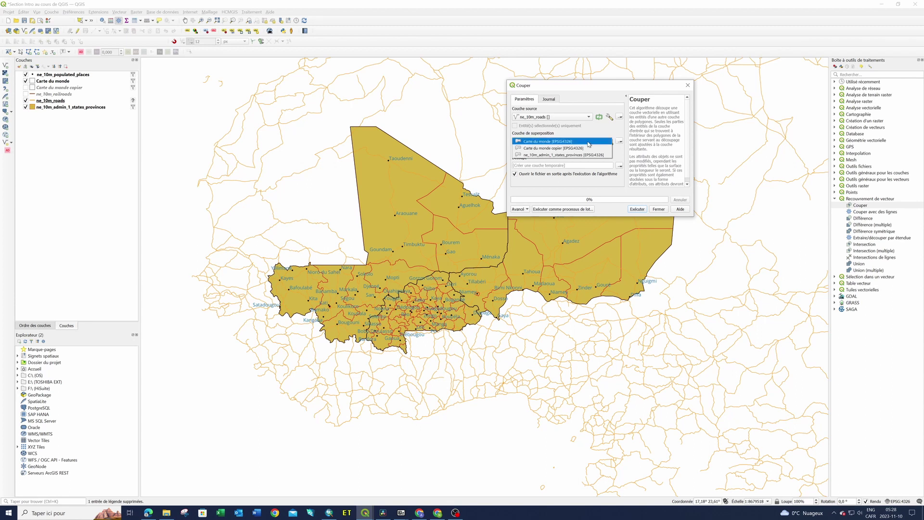
left_click(542, 143)
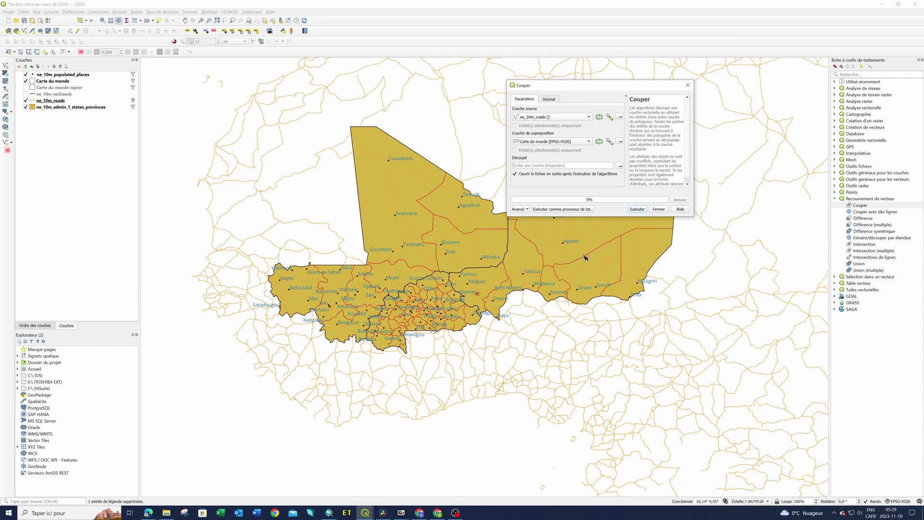
- Save the clipped output as the GeoPackage file routeAES in the COURS YOUTUBE UDEMY folder and run the clip
left_click(620, 166)
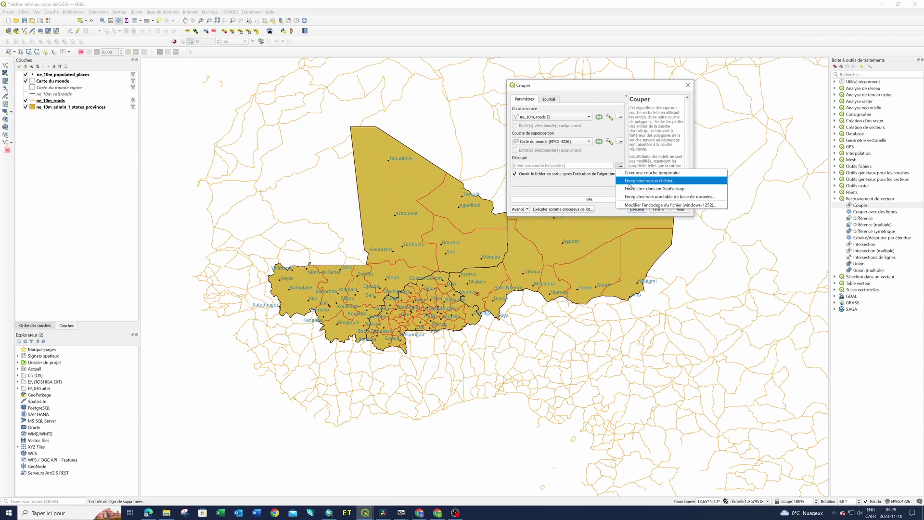
left_click(654, 184)
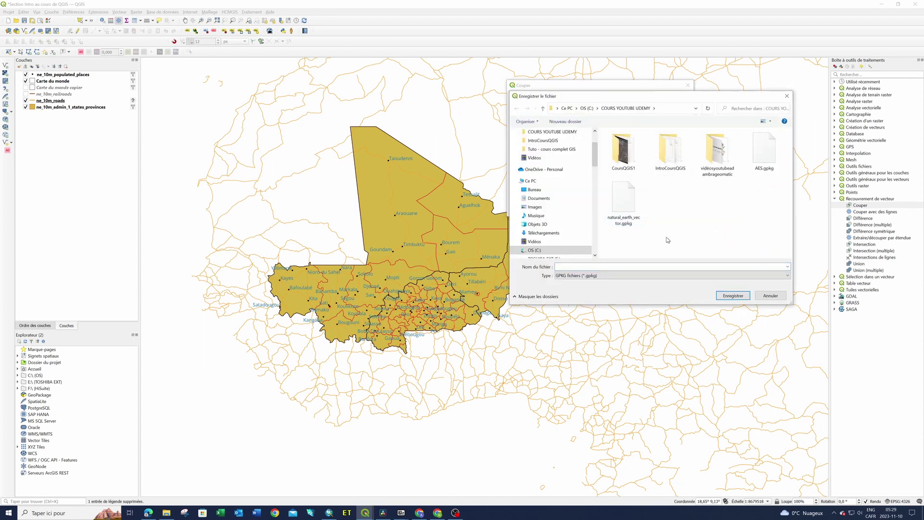
left_click(573, 267)
type("routeAES")
left_click(738, 297)
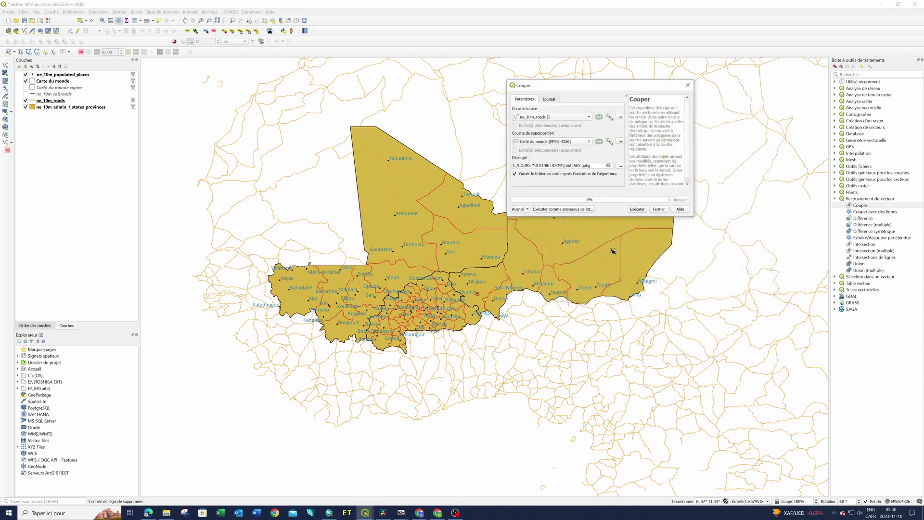
left_click(638, 210)
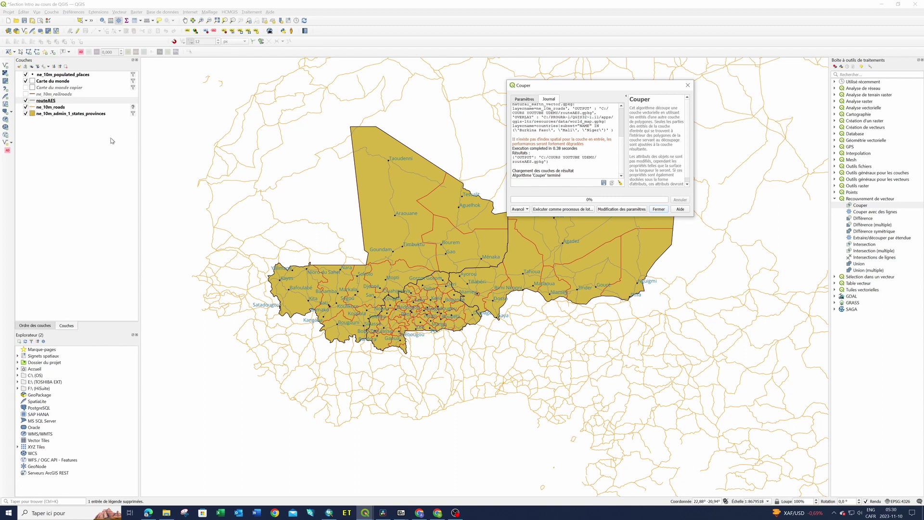
- Hide the ne_10m_roads layer, move routeAES directly above Carte du monde in the layer order, and close the Clip dialog
left_click(25, 107)
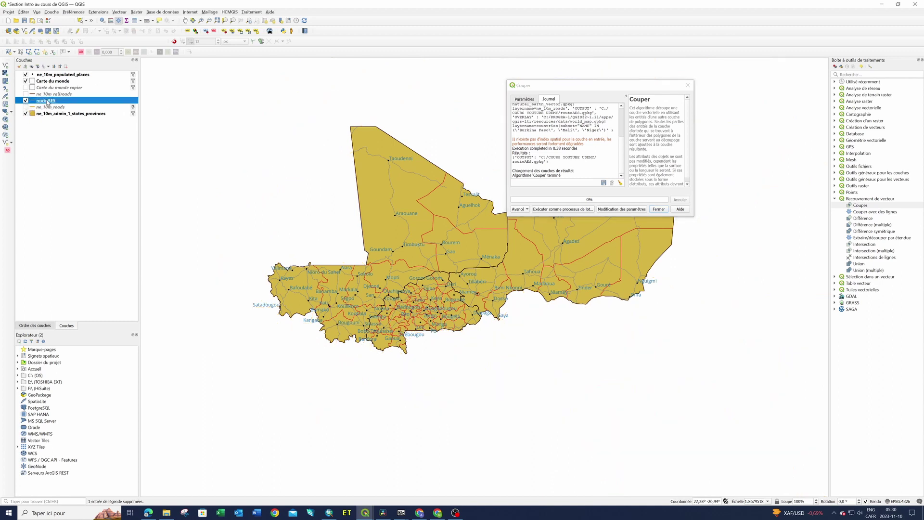
left_click_drag(47, 101, 47, 80)
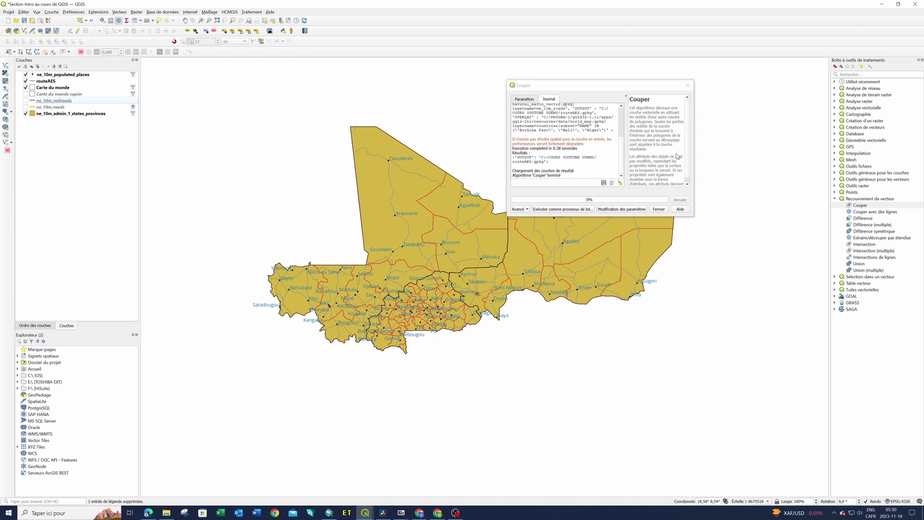
left_click(688, 85)
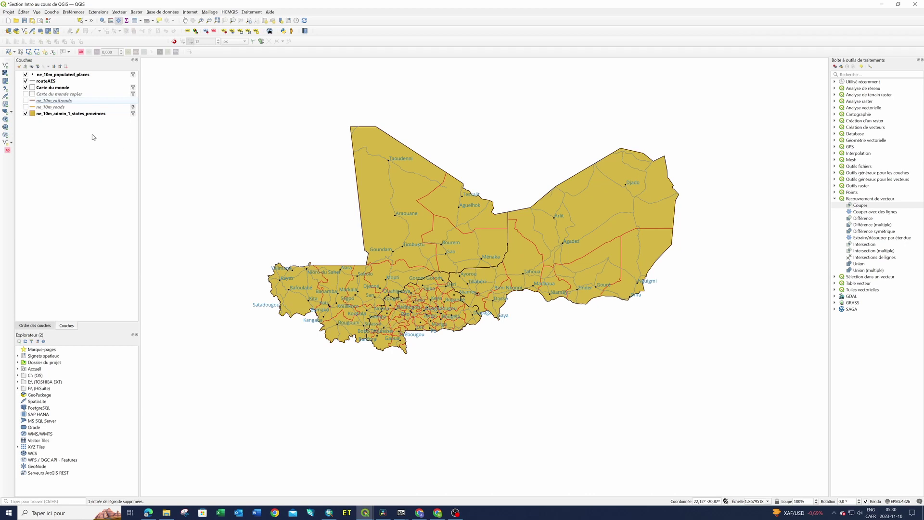
left_click(26, 87)
- Make the fill colour of the ne_10m_admin_1_states_provinces layer mostly transparent by lowering the colour's alpha, and apply it
left_click(66, 116)
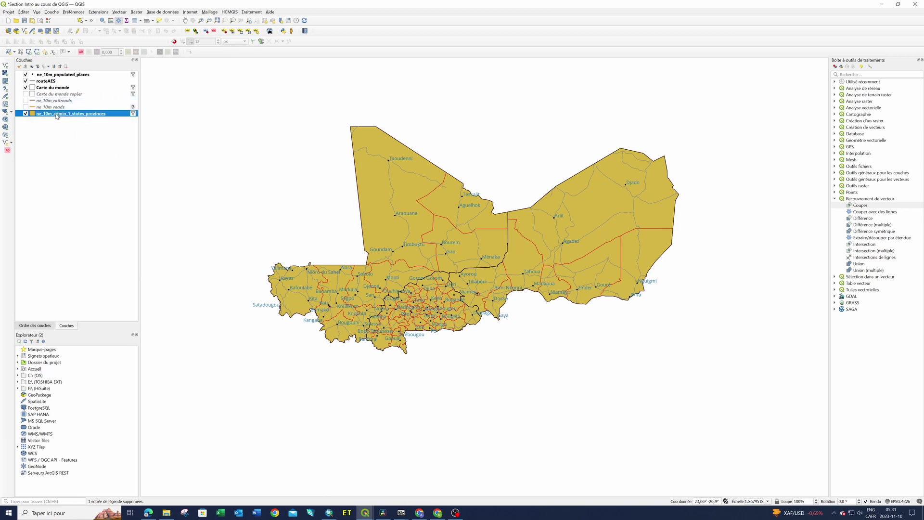
right_click(73, 116)
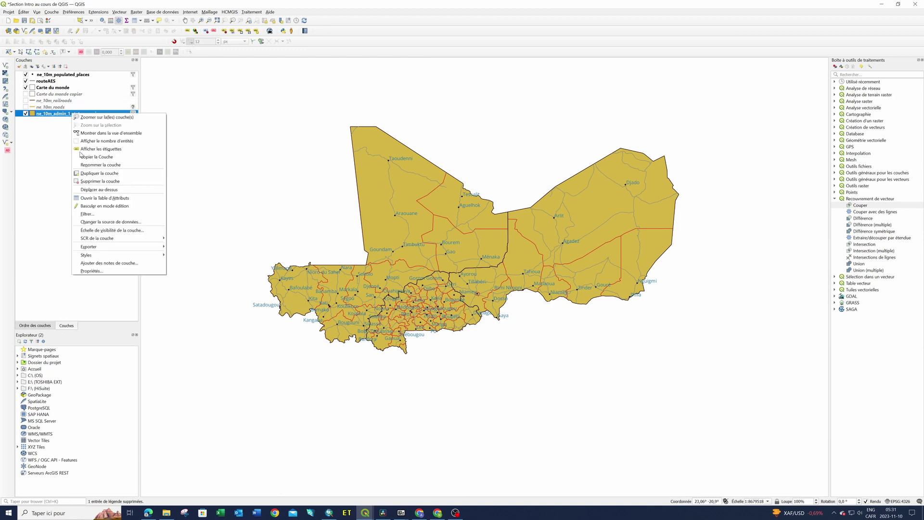
left_click(109, 271)
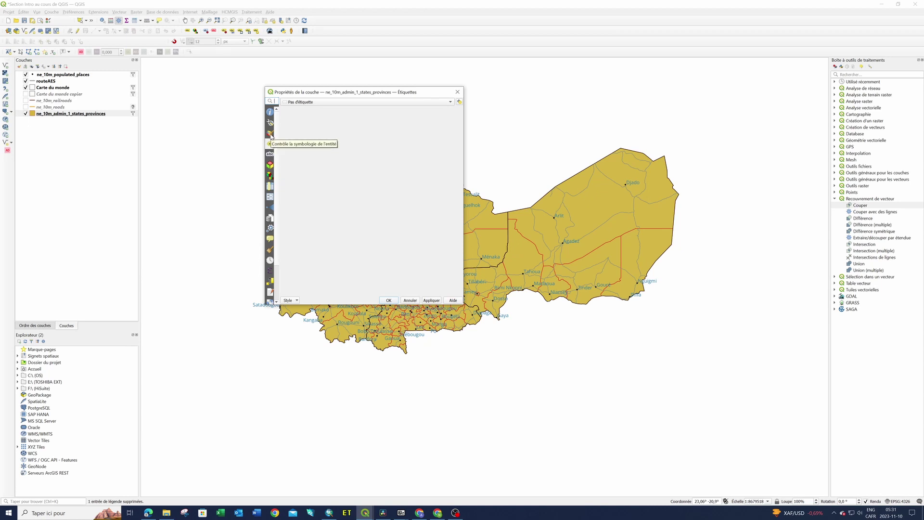
left_click(271, 134)
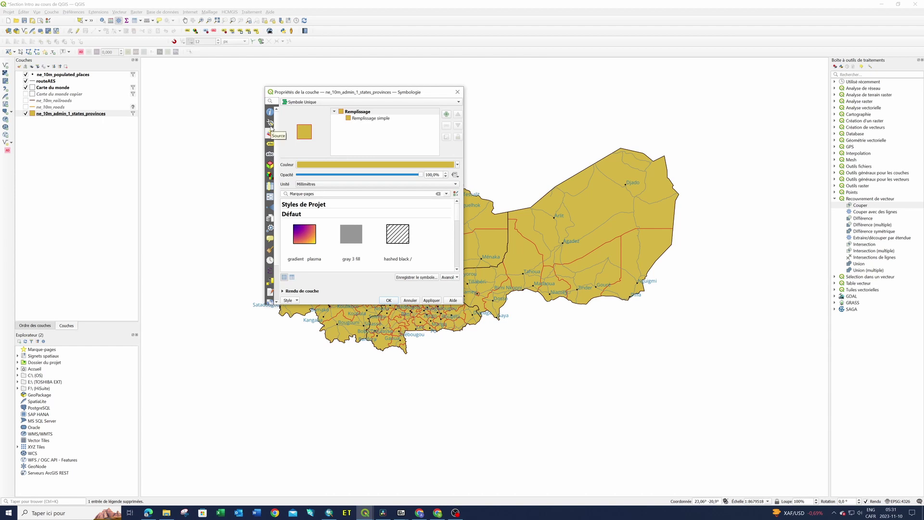
left_click(457, 165)
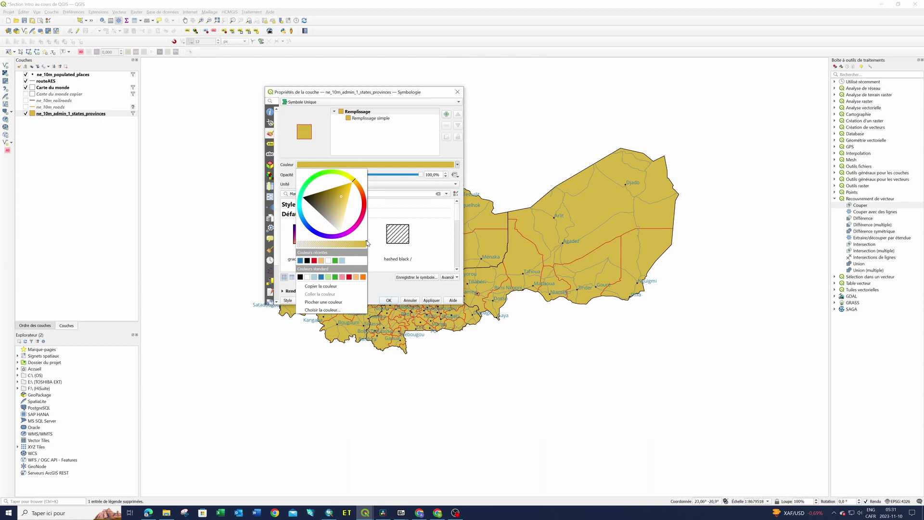
left_click_drag(367, 243, 313, 244)
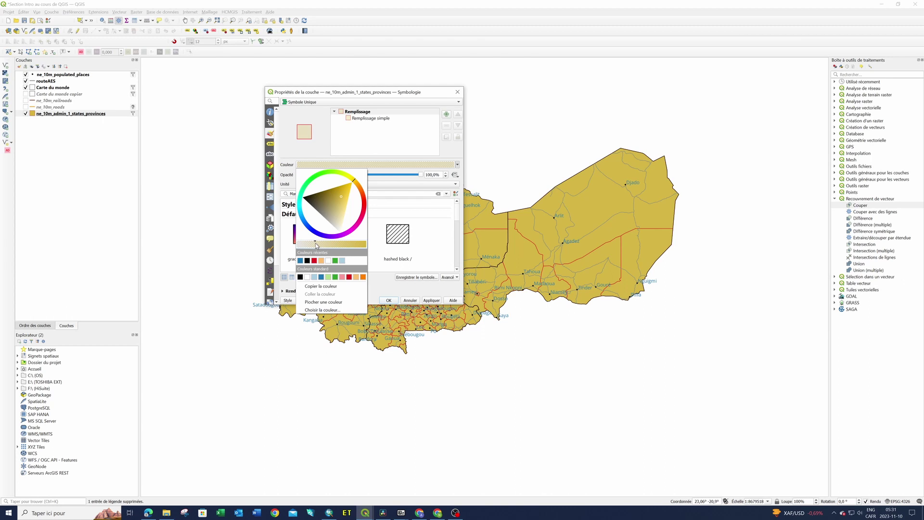
left_click(394, 285)
left_click(431, 302)
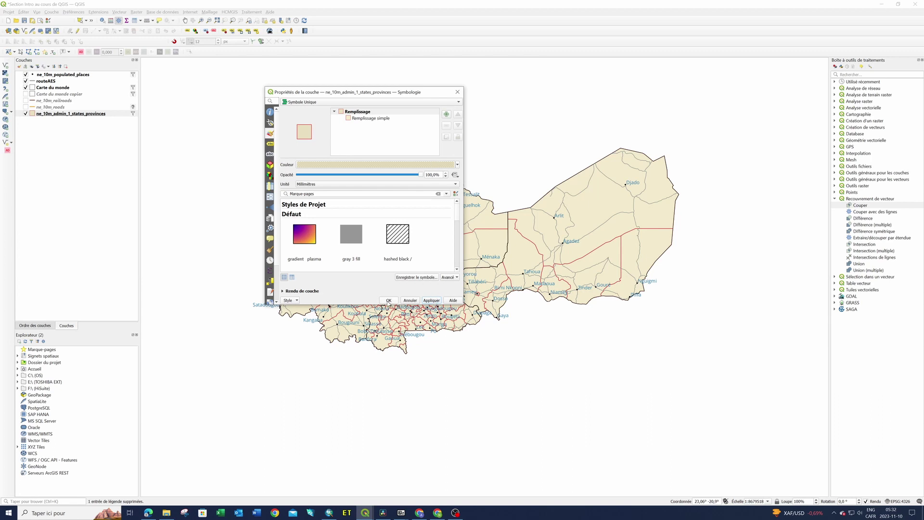
left_click(388, 301)
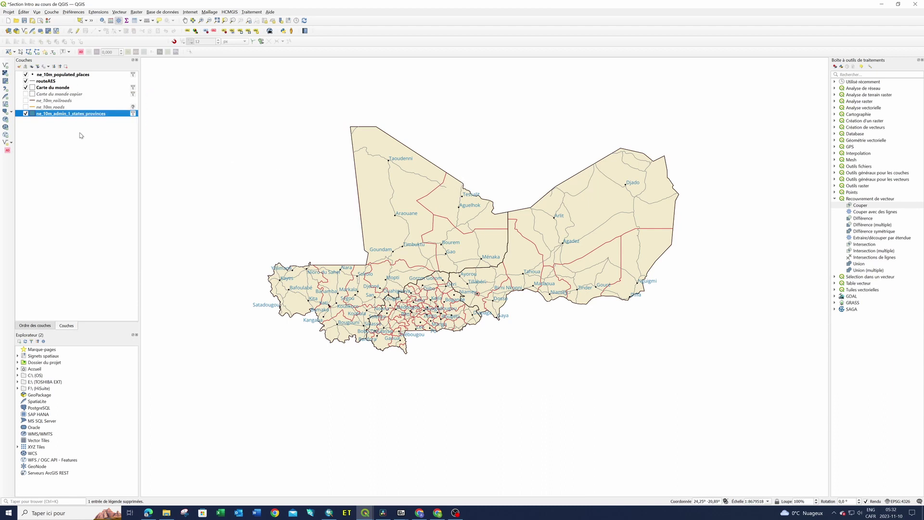
- Set the stroke colour (Couleur de trait) of the ne_10m_admin_1_states_provinces simple fill to black
right_click(53, 115)
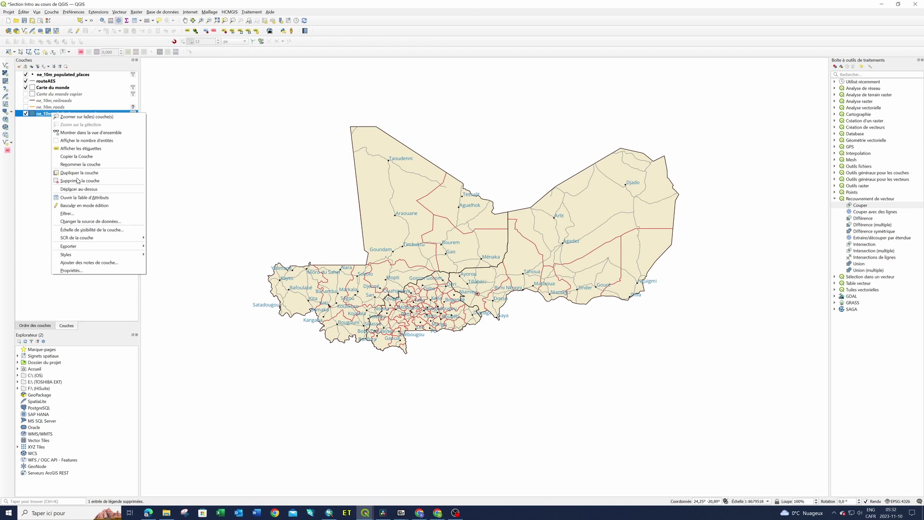
left_click(75, 272)
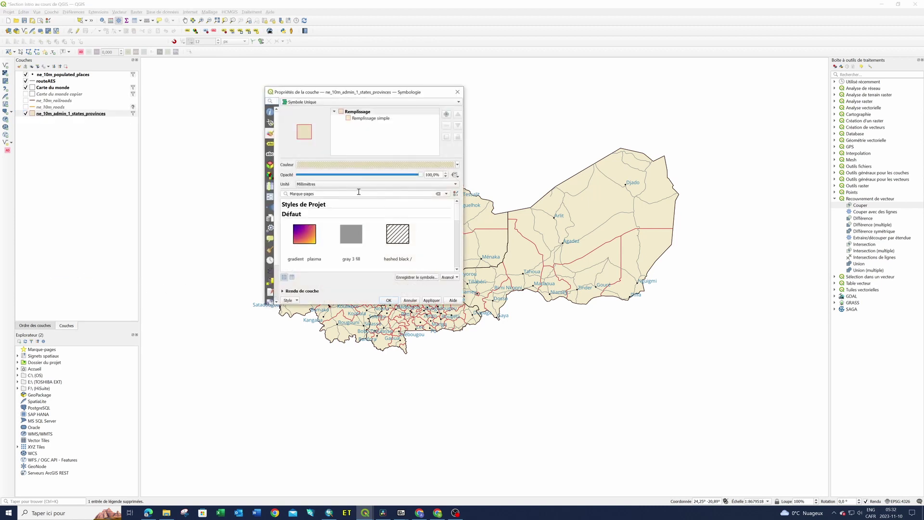
left_click(358, 119)
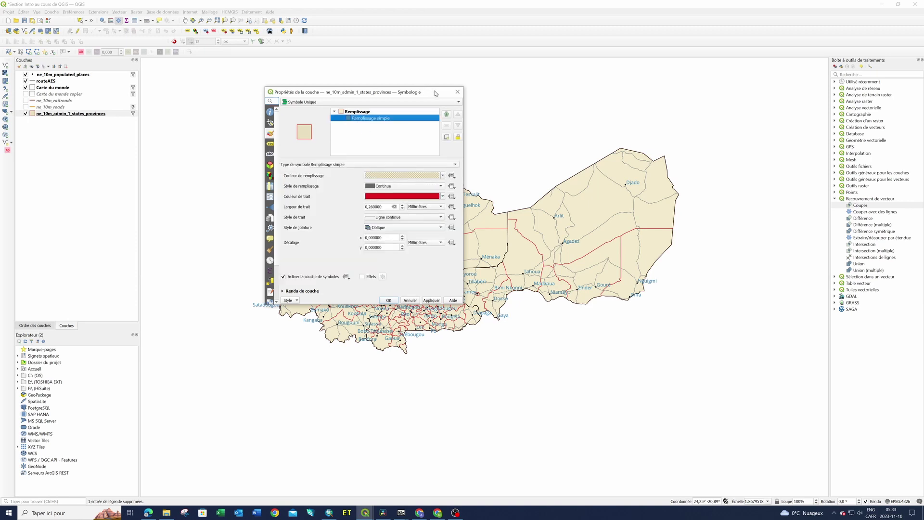
left_click_drag(438, 94, 252, 70)
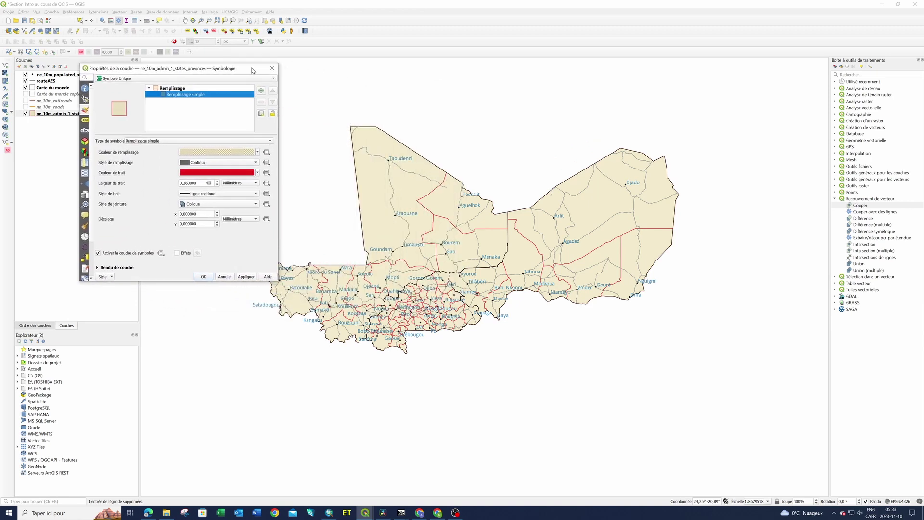
left_click(257, 173)
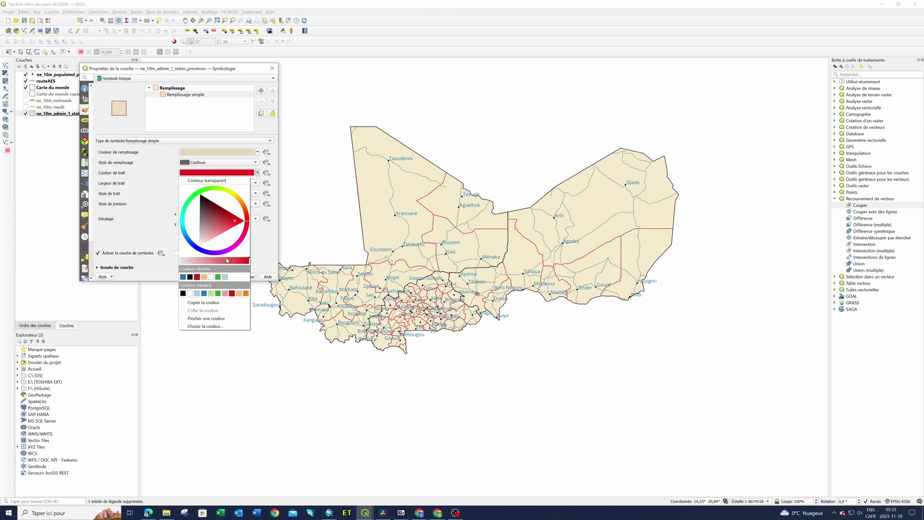
left_click(183, 294)
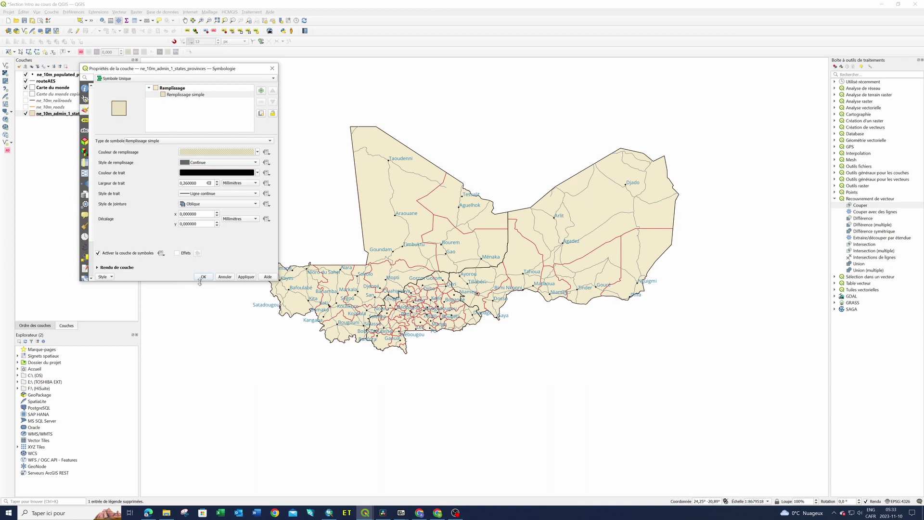
- Make the black stroke colour of the provinces mostly transparent and apply the style to the layer
left_click(259, 173)
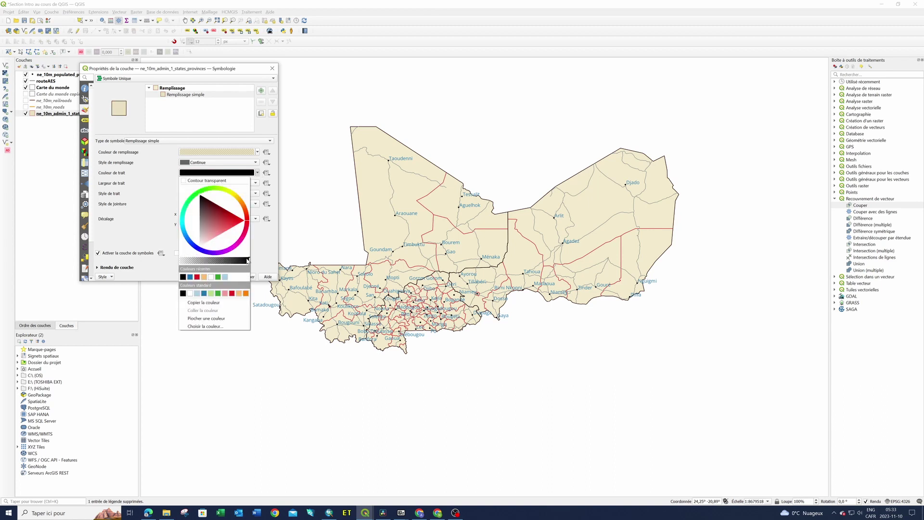
left_click_drag(249, 260, 196, 265)
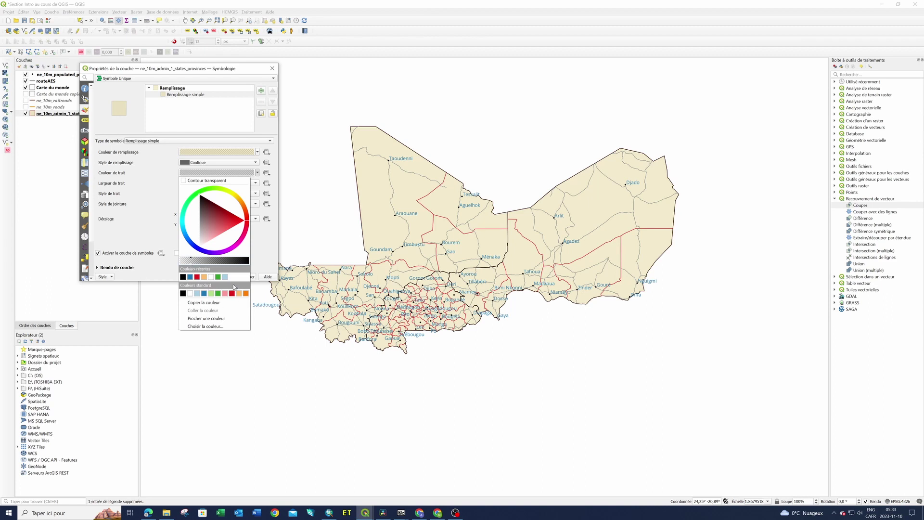
left_click(269, 258)
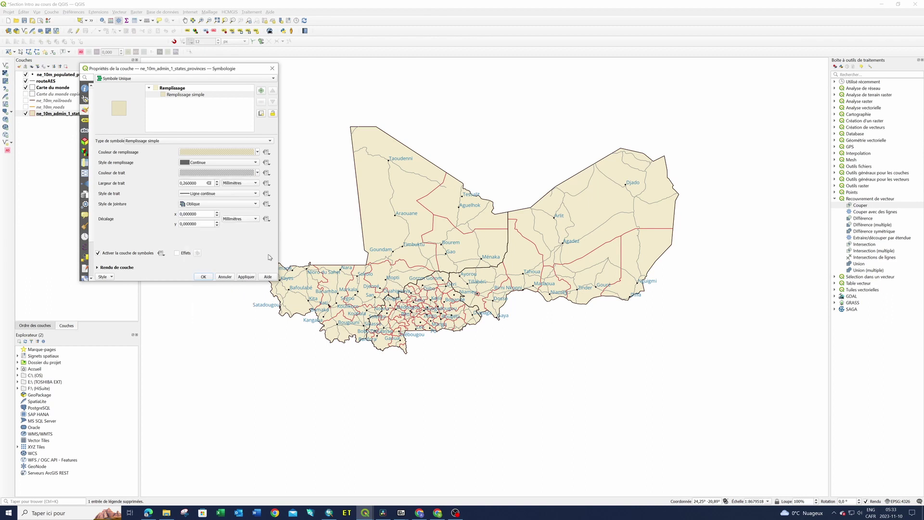
left_click(246, 278)
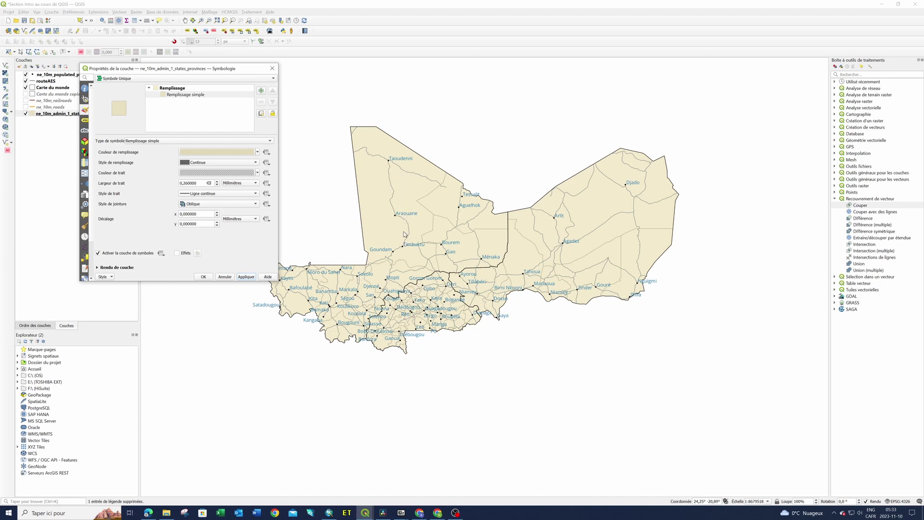
left_click(272, 68)
left_click(54, 107)
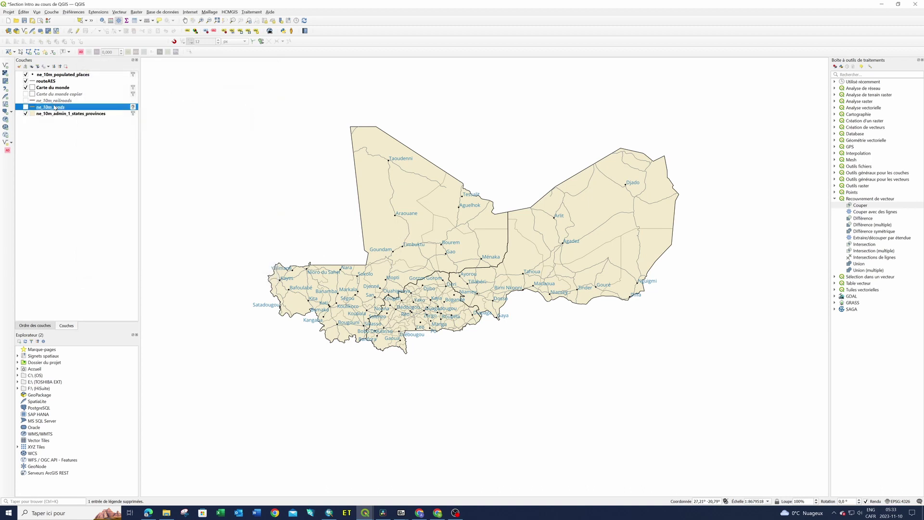
right_click(55, 109)
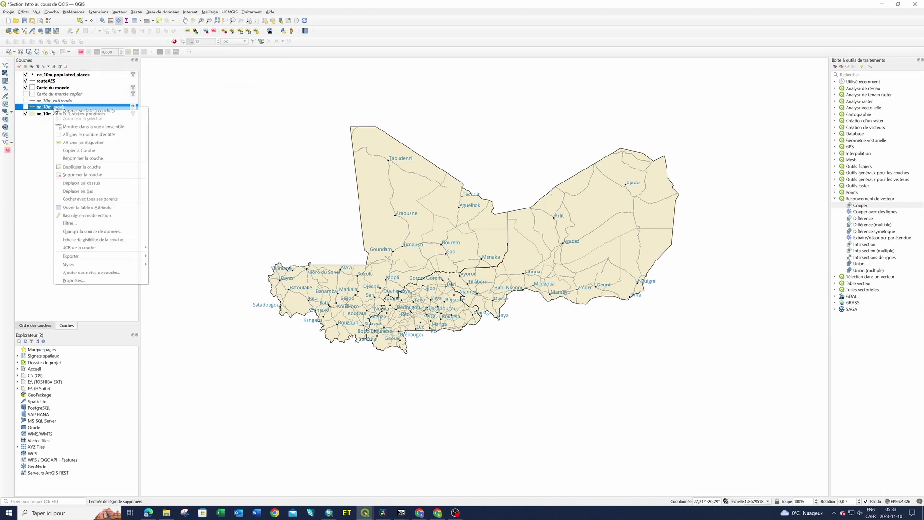
left_click(91, 282)
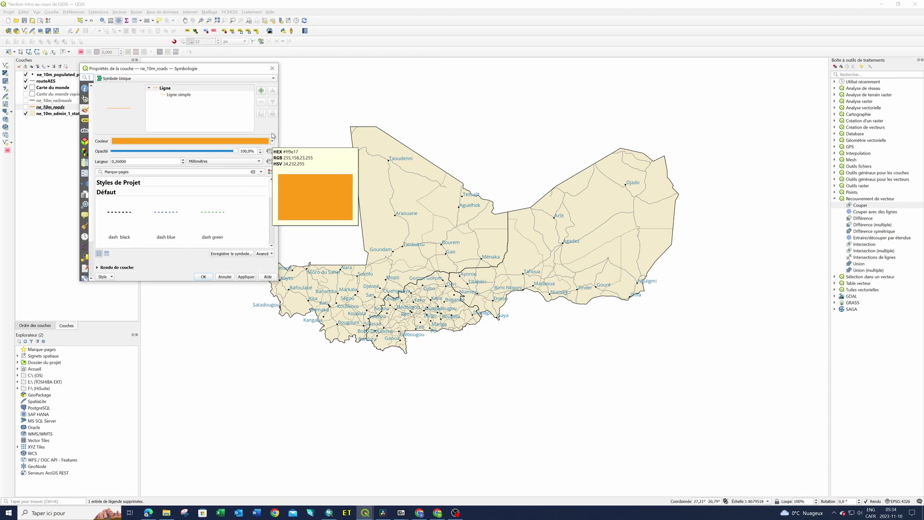
left_click(272, 68)
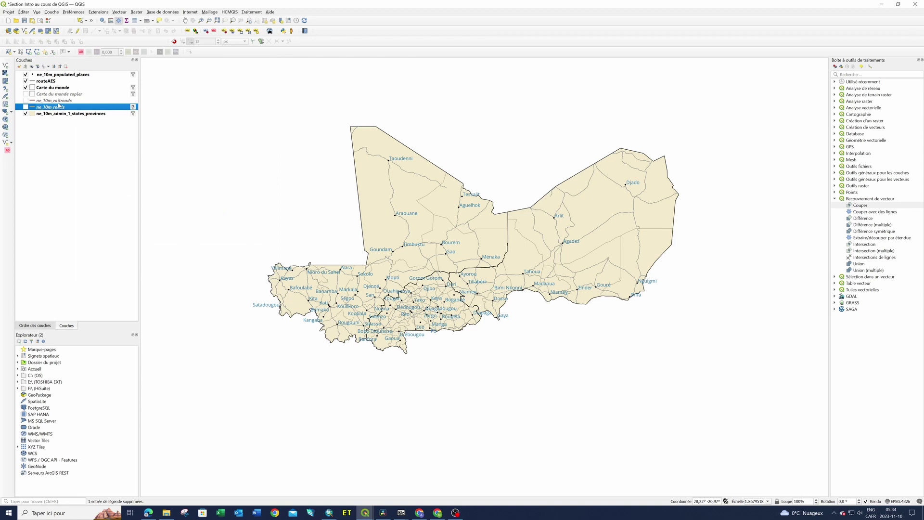
left_click_drag(54, 107, 54, 109)
- Set the line colour of the routeAES layer to black
left_click(45, 82)
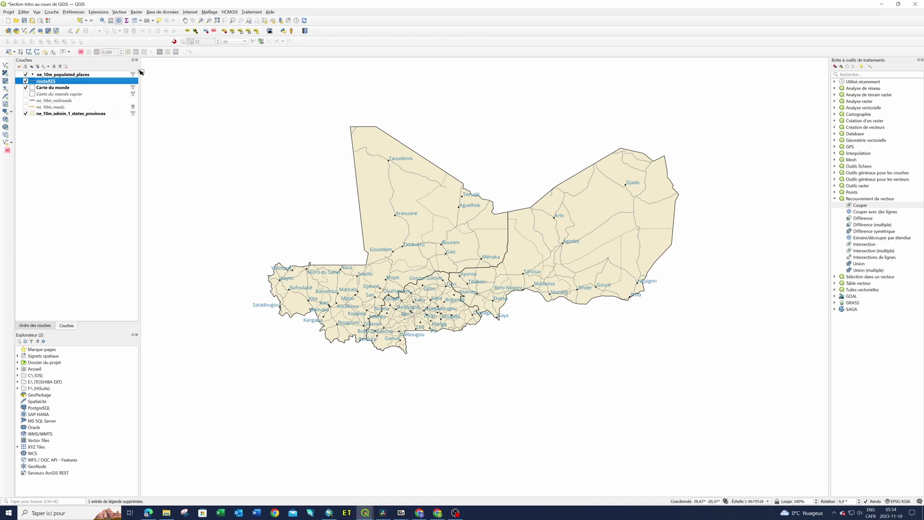
right_click(49, 83)
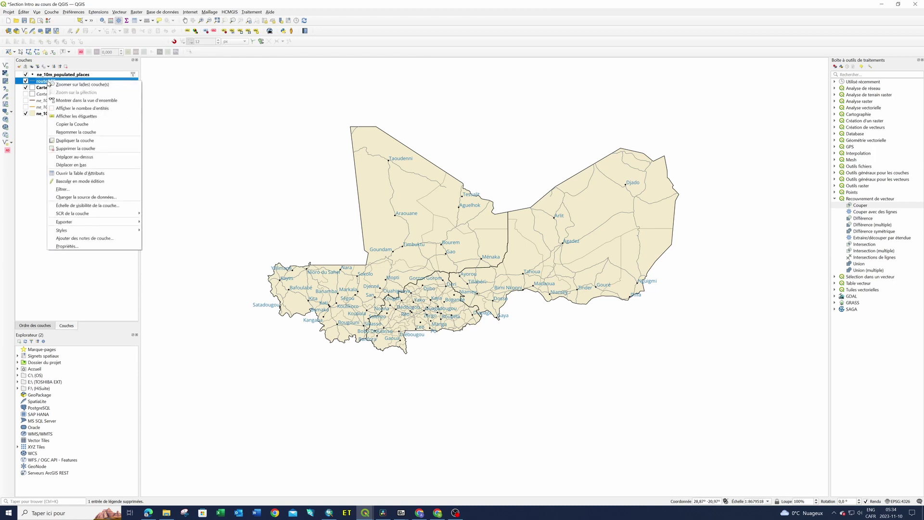
left_click(68, 247)
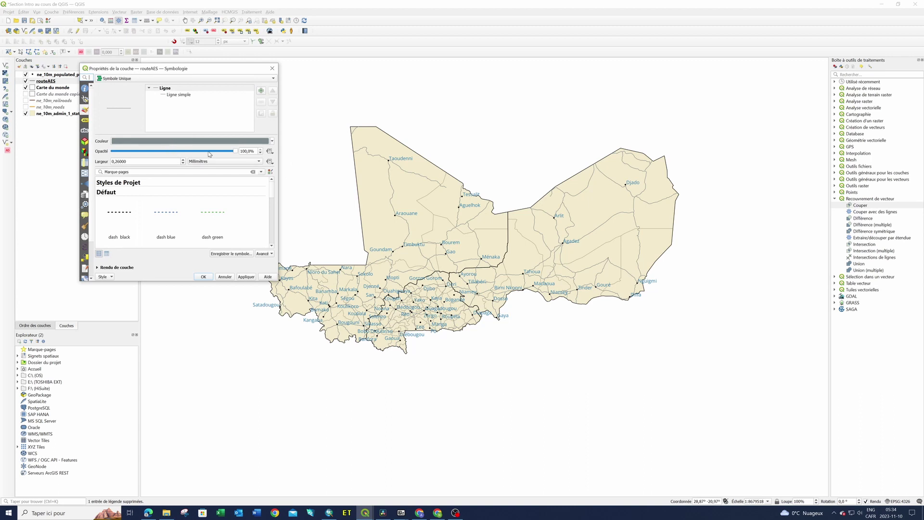
left_click(272, 141)
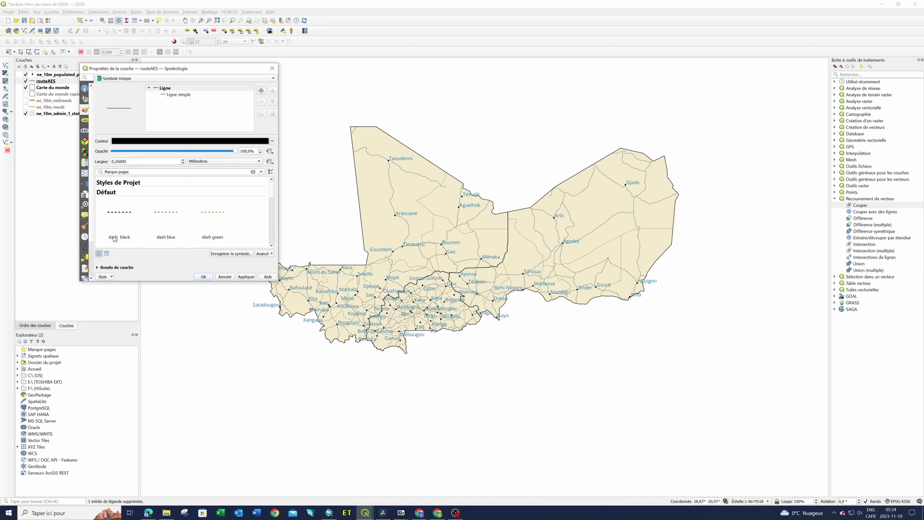
left_click(115, 237)
- Try line widths of 1 mm and 0.5 mm on the routeAES layer, applying each to the map
left_click_drag(128, 162, 109, 163)
type("1")
left_click(246, 276)
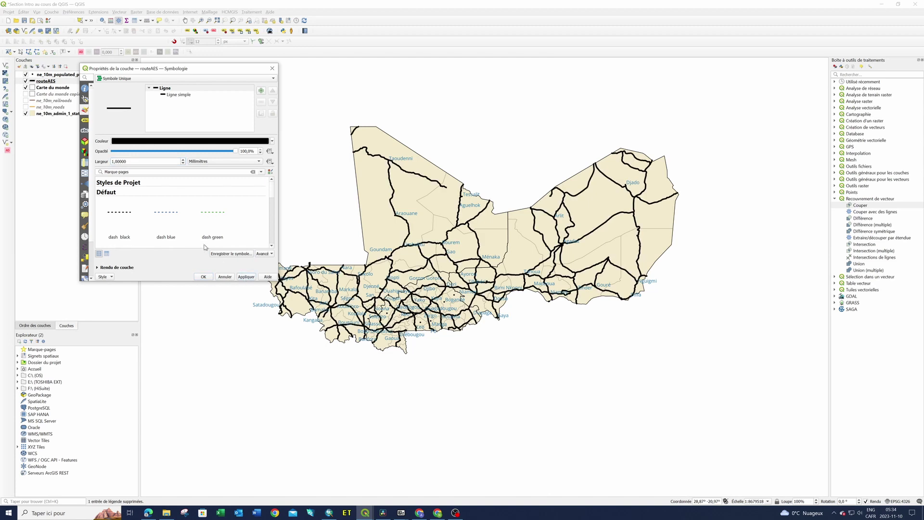
left_click_drag(128, 162, 107, 163)
type("0,5")
left_click(244, 278)
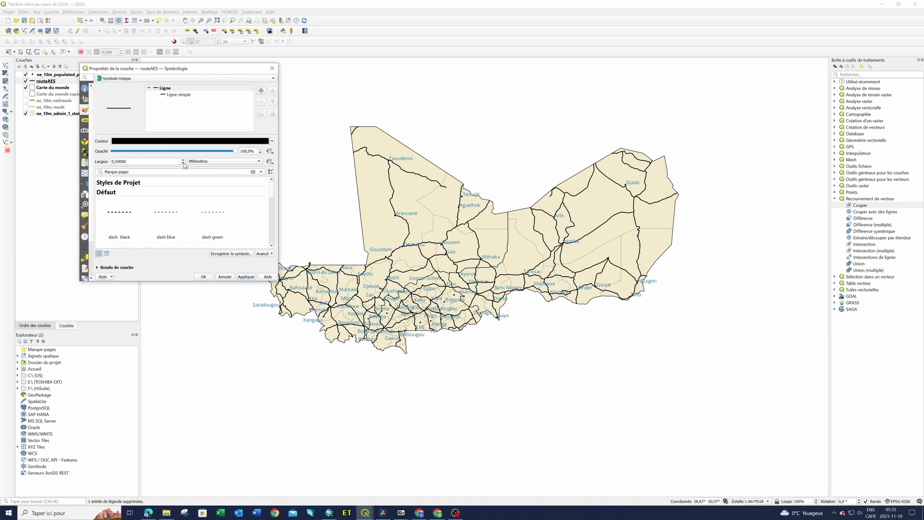
- Set the routeAES line width to 0.15 mm, apply it and accept the layer's style
left_click_drag(148, 163, 94, 162)
type("0,15")
key("Return")
left_click(246, 277)
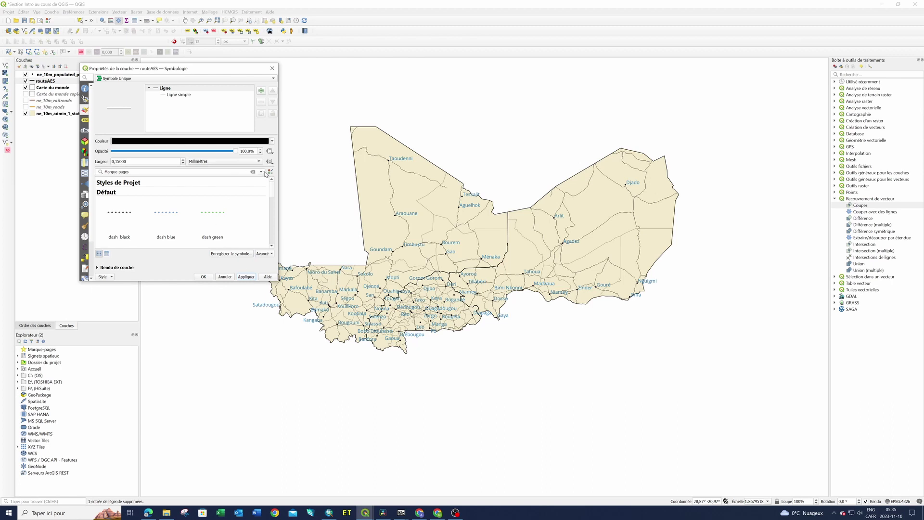
left_click(273, 142)
left_click(379, 105)
left_click_drag(237, 71, 200, 116)
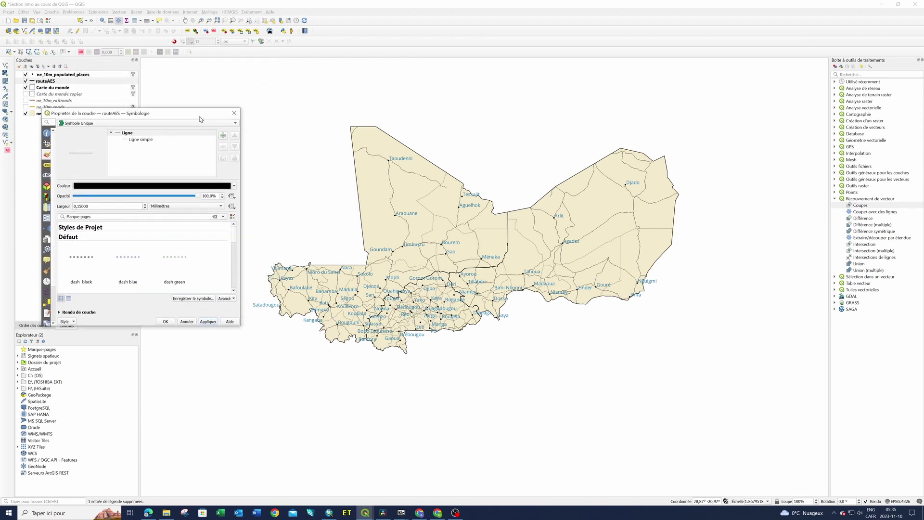
left_click(81, 208)
left_click(209, 322)
left_click(166, 322)
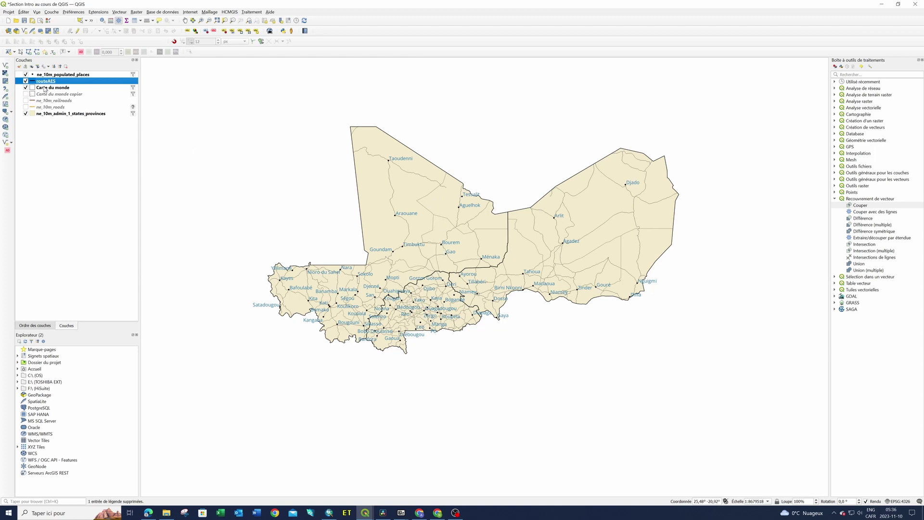
- Set the simple fill's stroke colour (Couleur de trait) to orange on the ne_10m_admin_1_states_provinces layer and accept the style
left_click(51, 113)
right_click(51, 114)
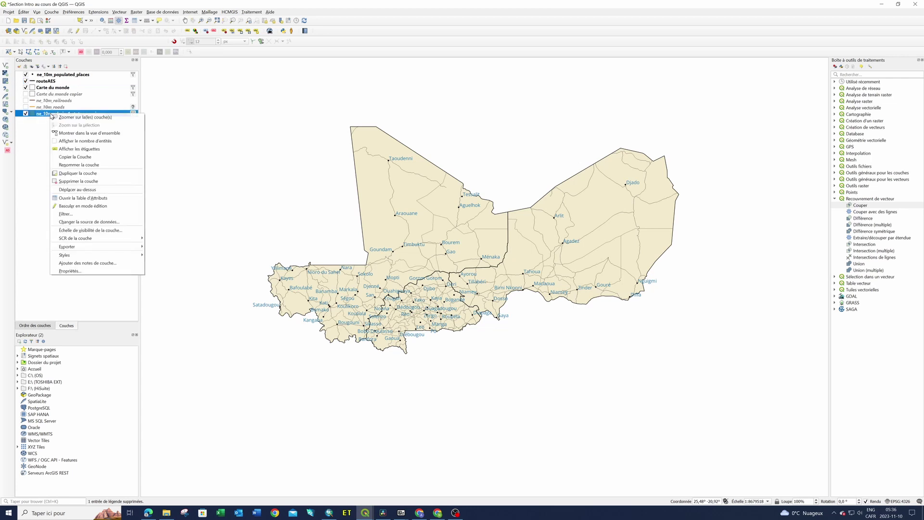
left_click(71, 271)
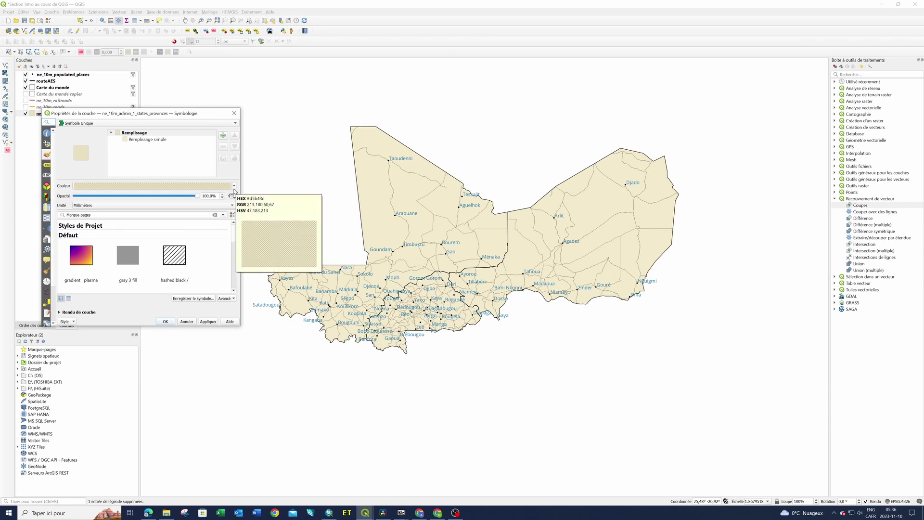
left_click(161, 140)
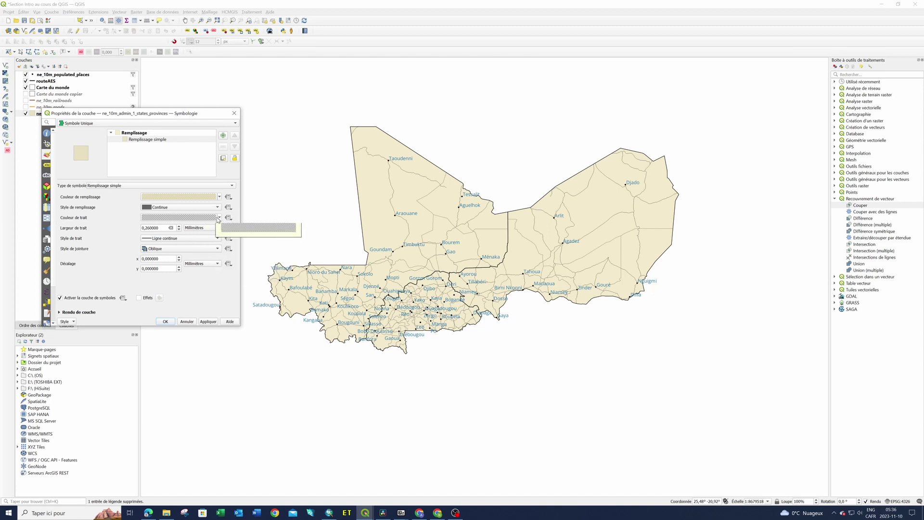
left_click(219, 219)
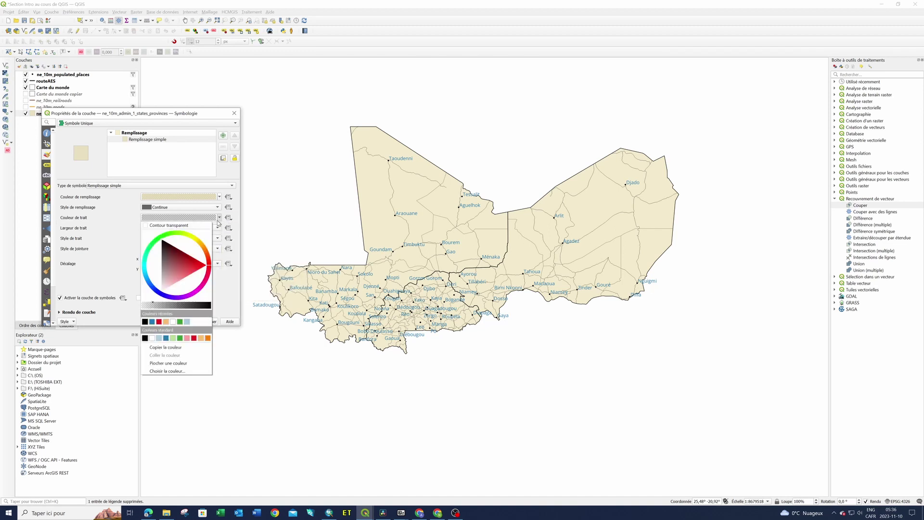
left_click(208, 339)
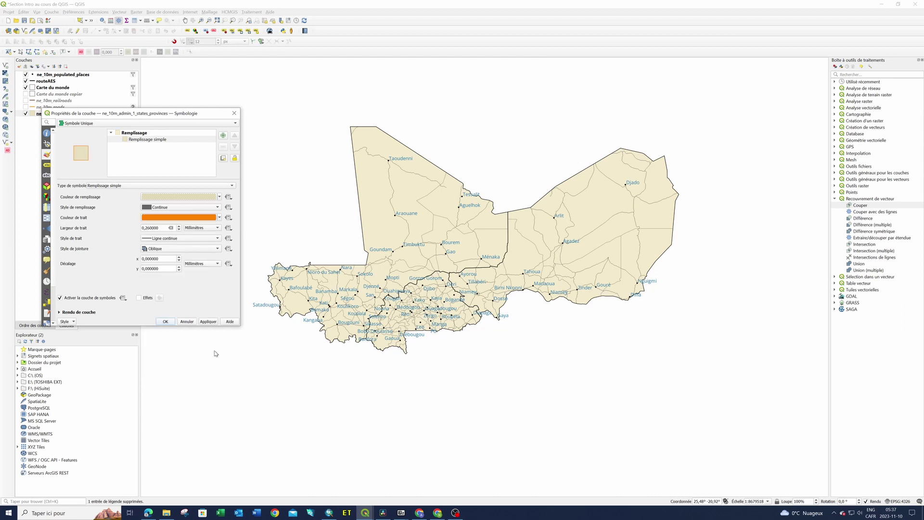
left_click(212, 321)
left_click(165, 322)
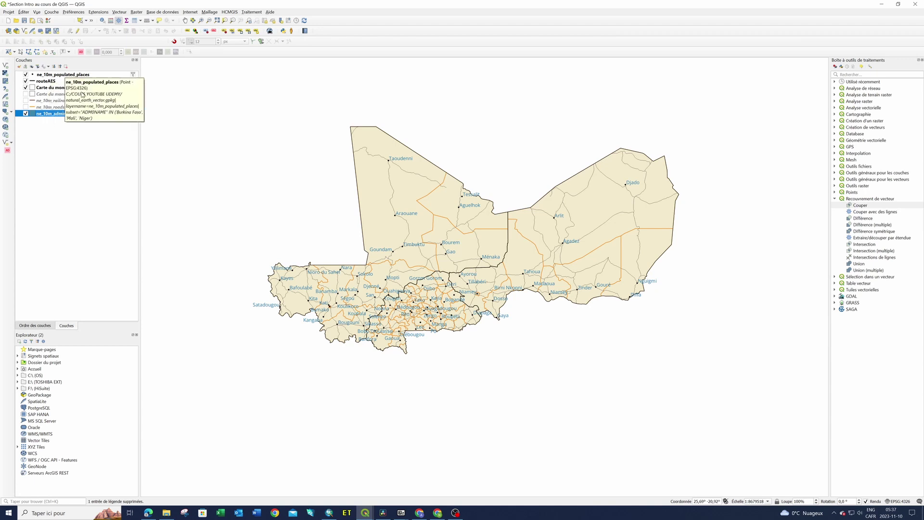
- Change the stroke colour of the Carte du monde layer's simple fill to the standard orange
left_click(52, 89)
right_click(52, 89)
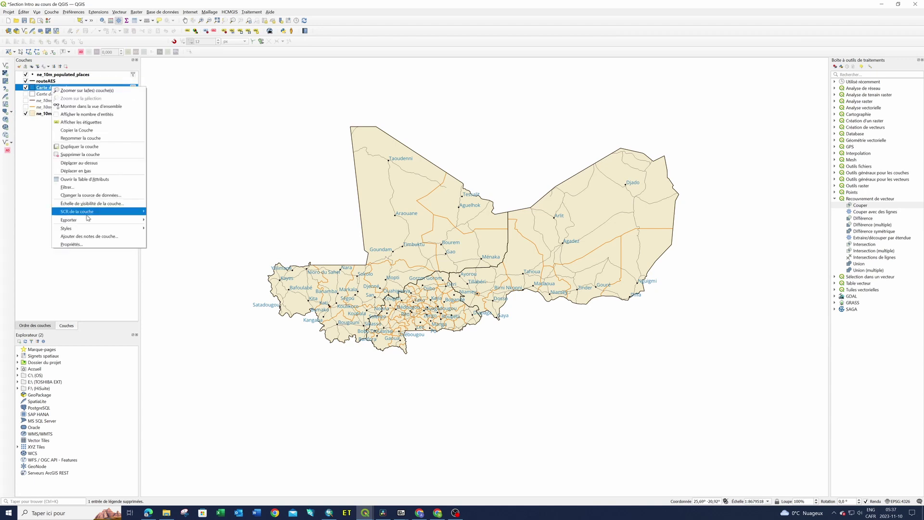
left_click(84, 246)
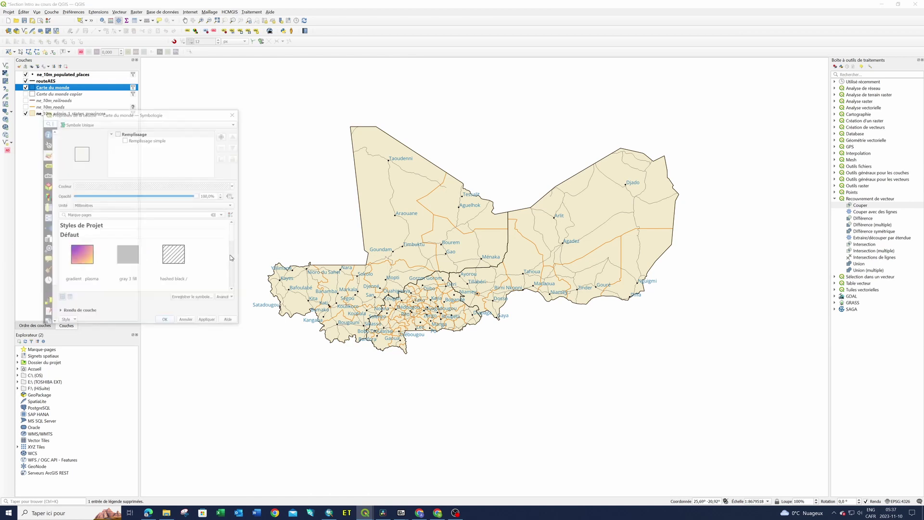
left_click(150, 140)
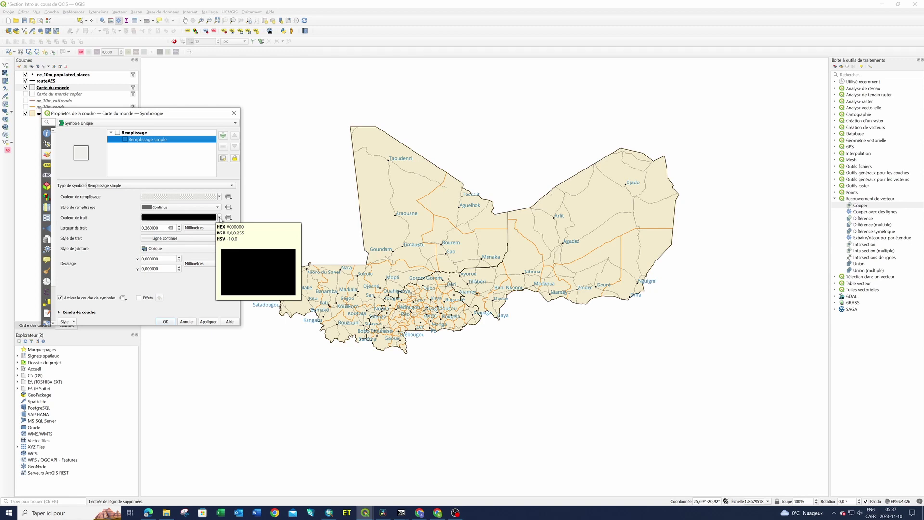
left_click(219, 217)
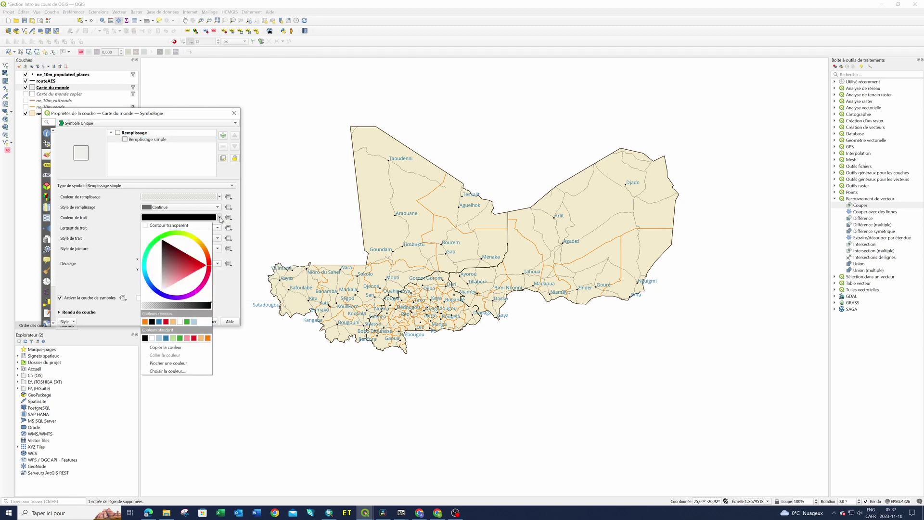
left_click(208, 339)
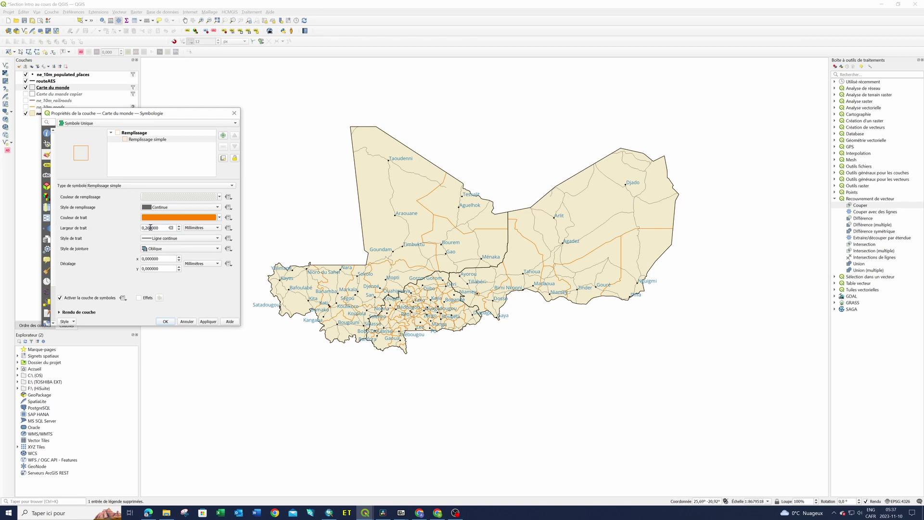
- Try a 0.5 mm stroke width on the Carte du monde borders, settle on 1 mm and accept the style
left_click_drag(150, 227, 147, 228)
type("5")
left_click(211, 321)
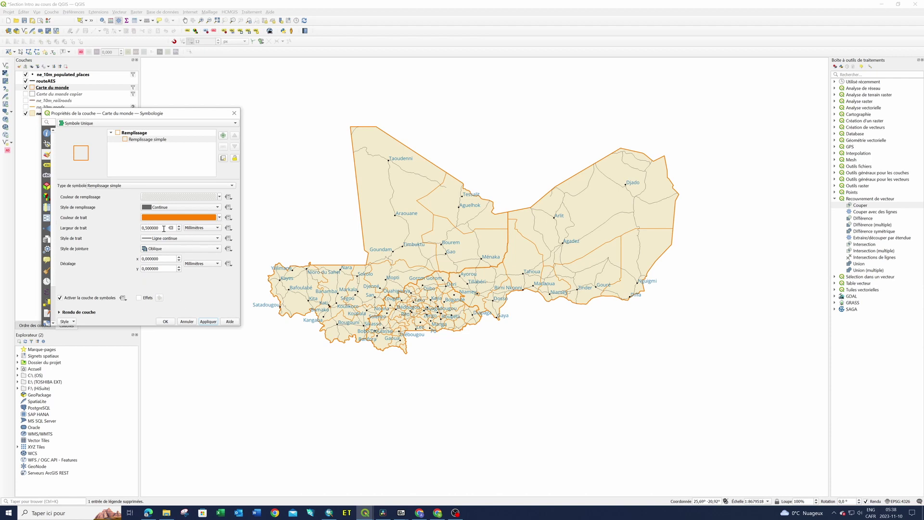
left_click_drag(164, 229, 132, 226)
type("1")
left_click(210, 323)
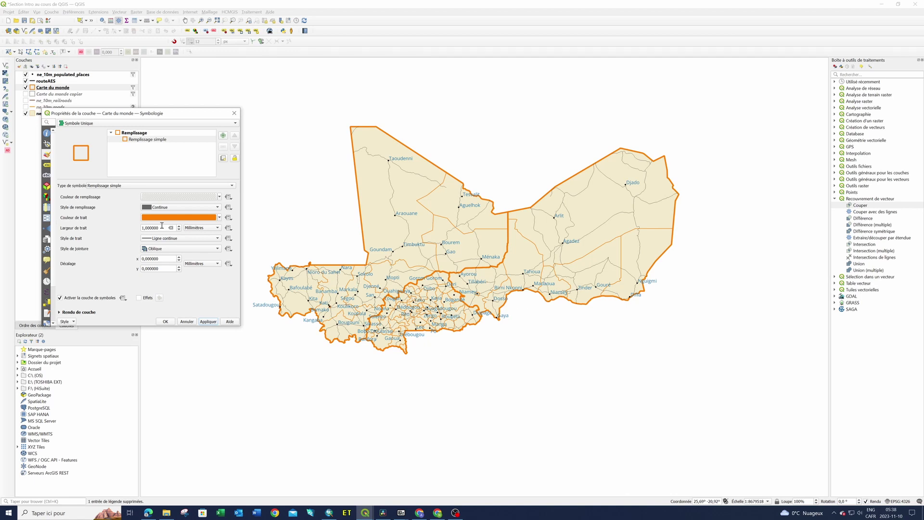
left_click(165, 322)
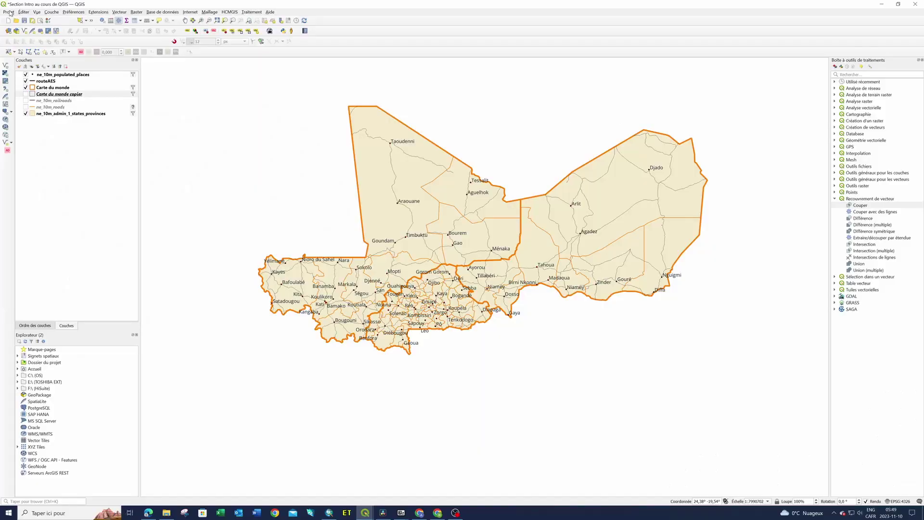
- Create a new print layout titled Carte_routieres_AES and enlarge its window over the map area
left_click(9, 12)
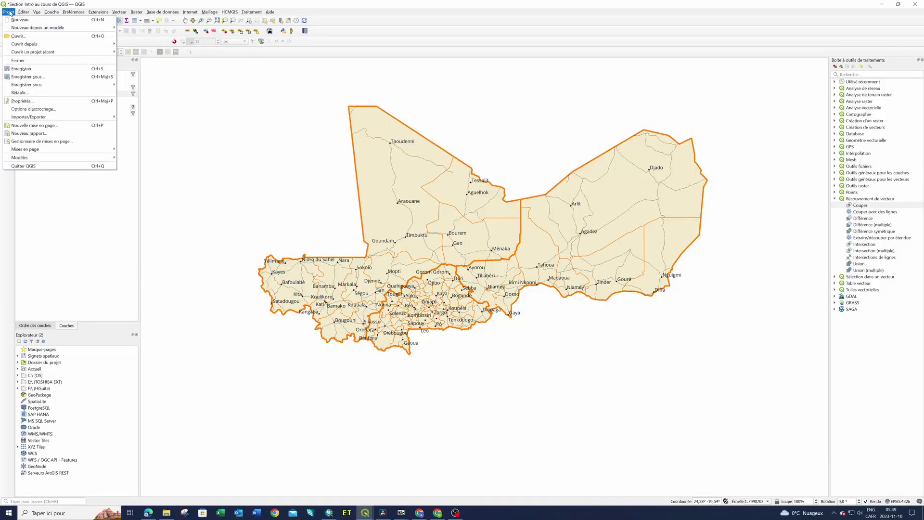
left_click(28, 126)
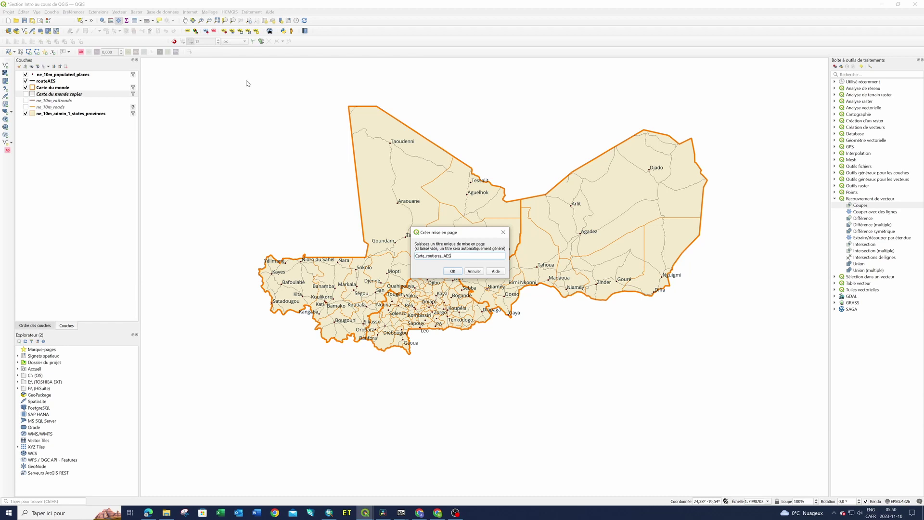
left_click(453, 272)
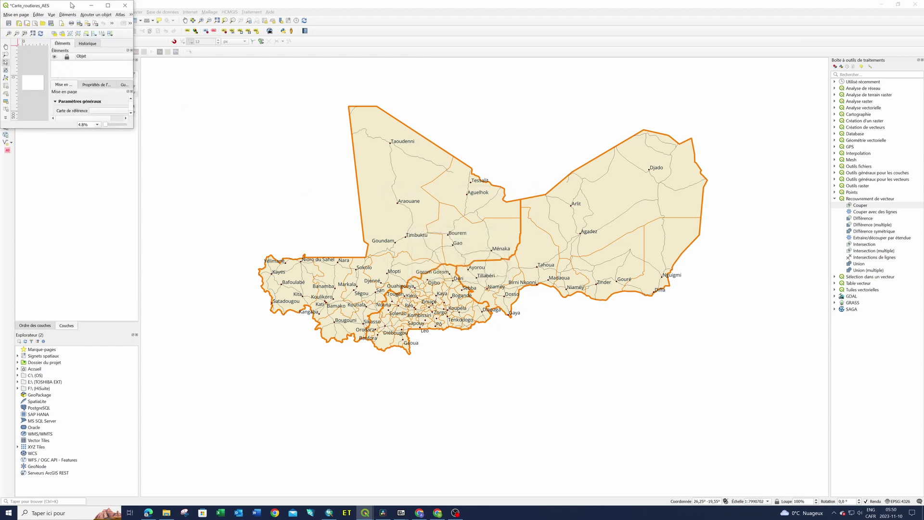
left_click_drag(71, 6, 246, 86)
left_click(282, 85)
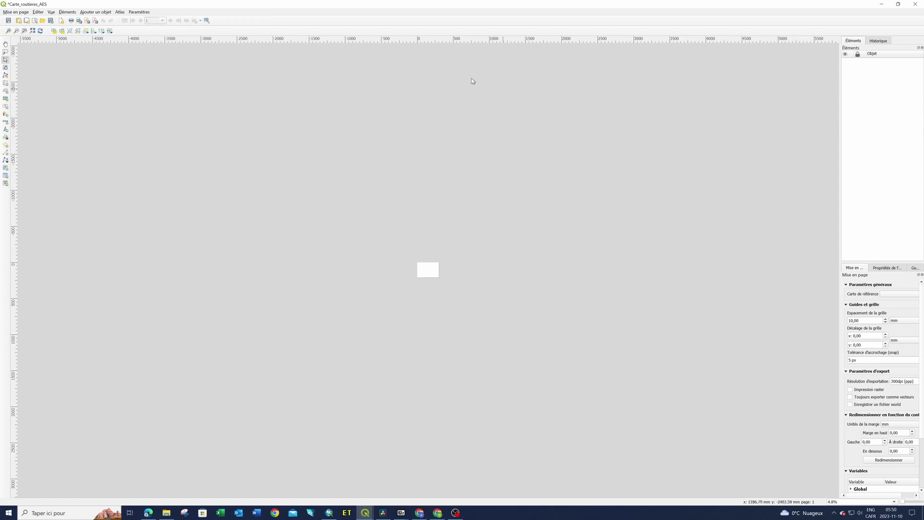
left_click(898, 5)
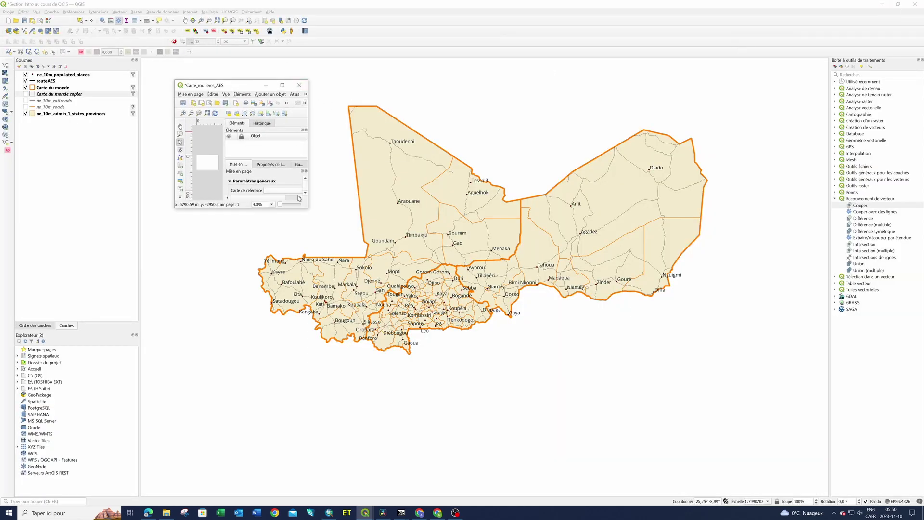
left_click_drag(307, 207, 773, 443)
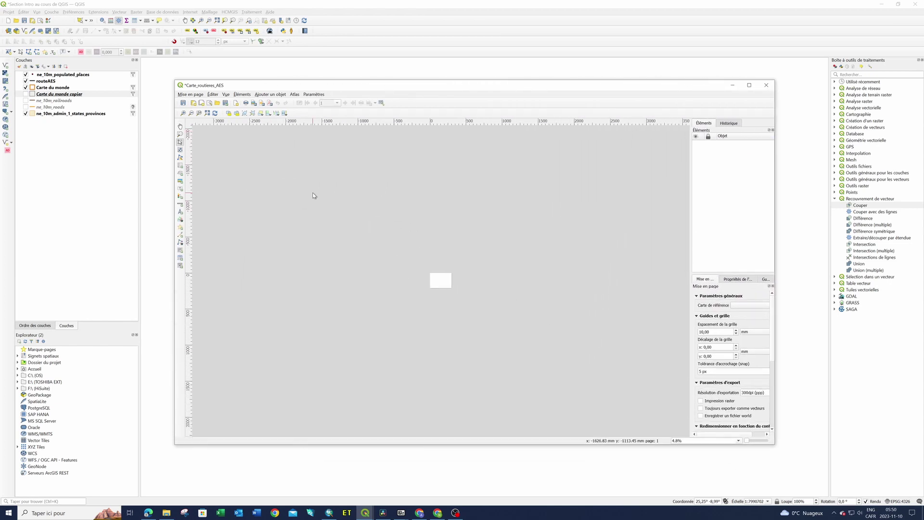
- Add a map to the blank layout page, sized to cover nearly the whole sheet with a narrow margin
scroll(441, 281, "up", 4)
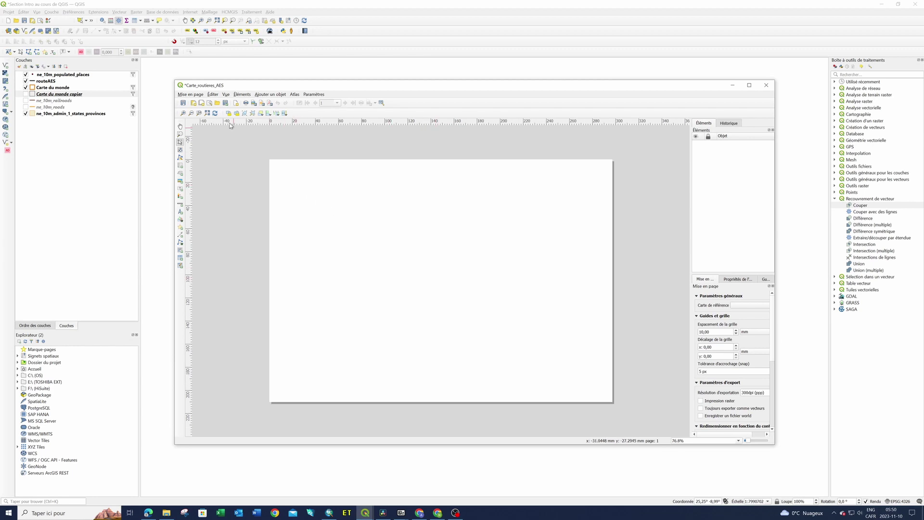
left_click(274, 94)
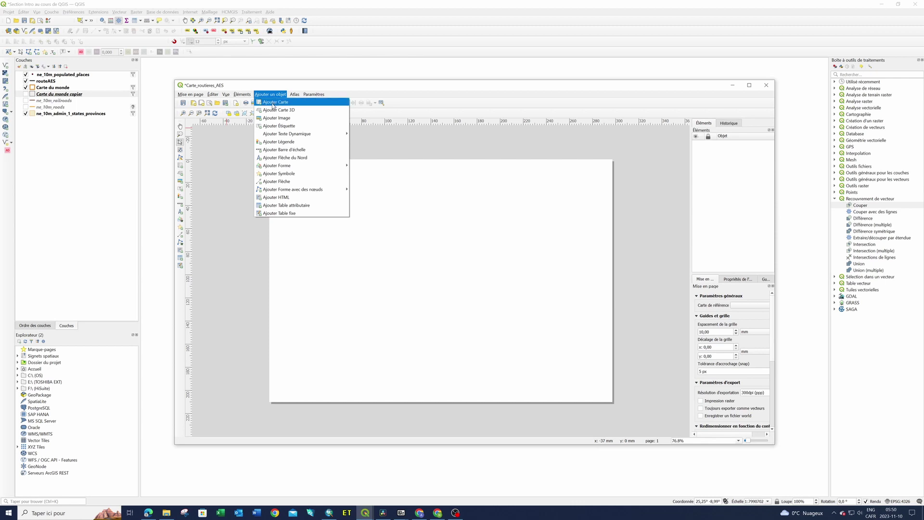
left_click(273, 102)
left_click_drag(277, 170, 610, 398)
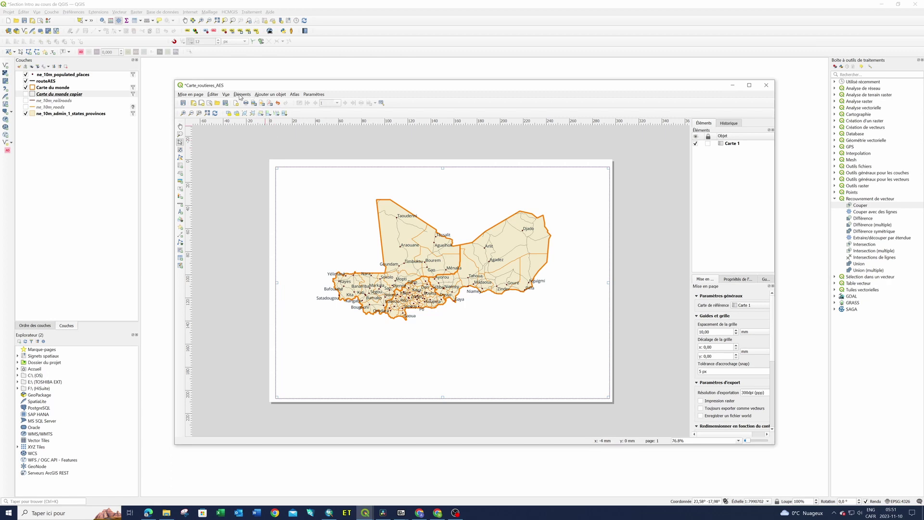
left_click(271, 95)
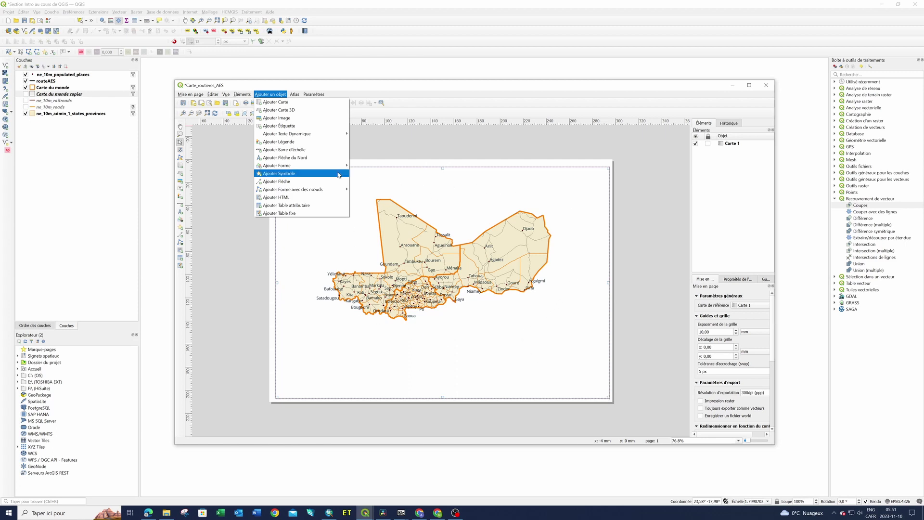
mouse_move(303, 166)
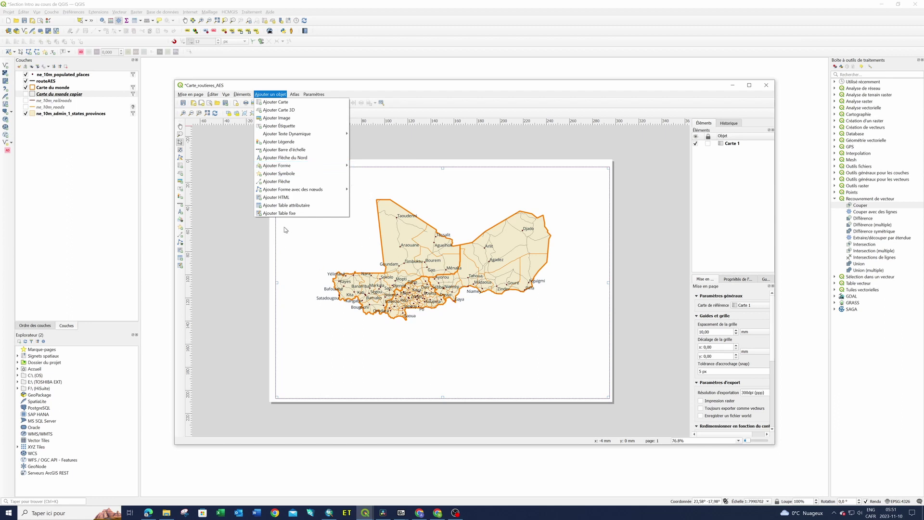
left_click(218, 175)
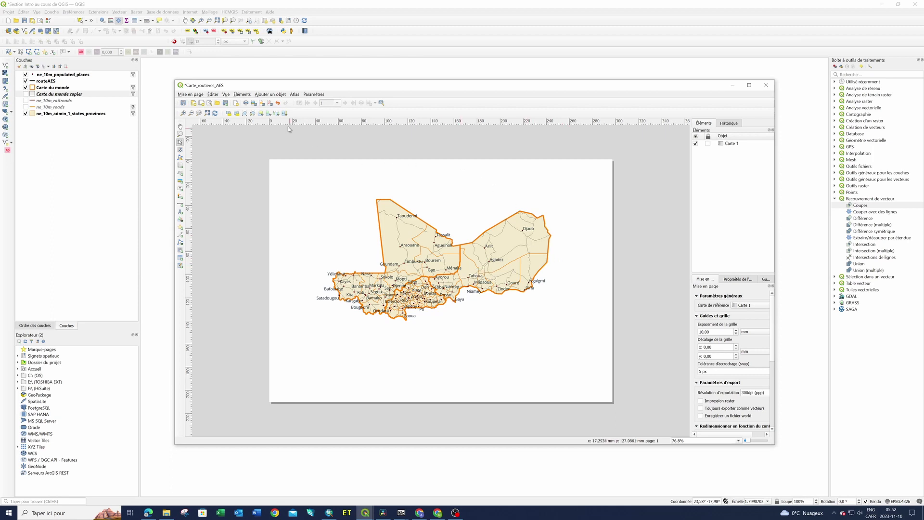
- Add a legend in the lower-right part of the layout page and shift it slightly inward from the page edge
left_click(278, 95)
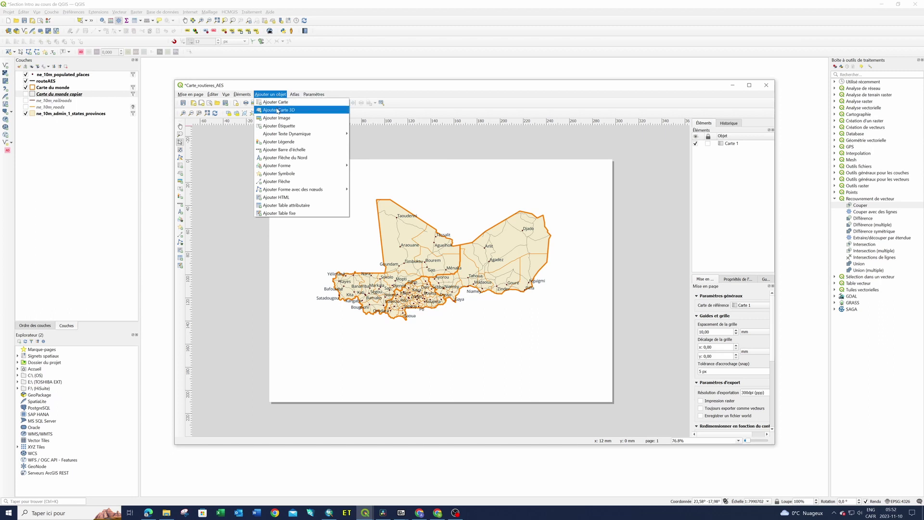
left_click(284, 142)
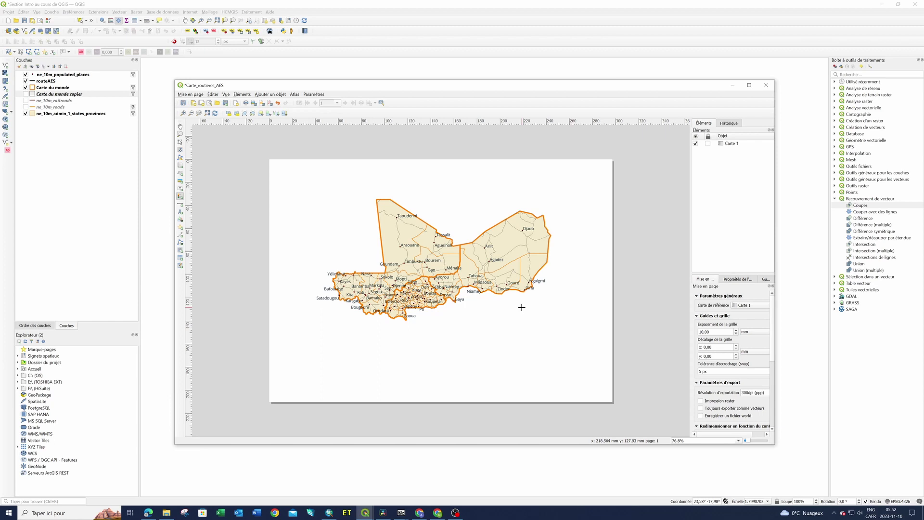
left_click_drag(522, 307, 609, 397)
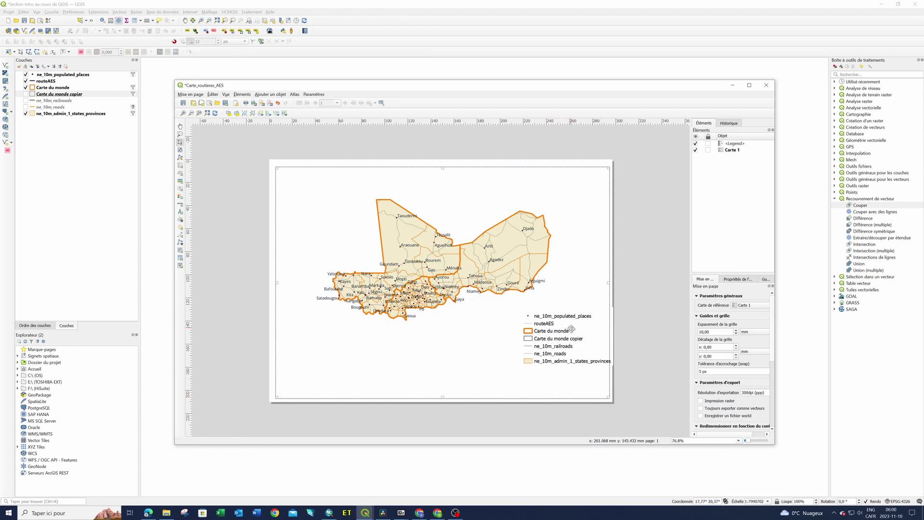
left_click_drag(550, 345, 540, 352)
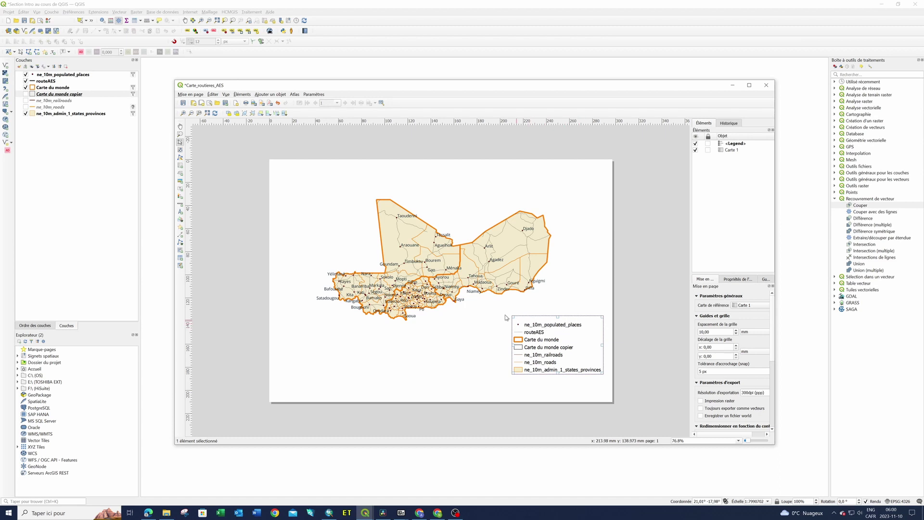
- Return to the main QGIS window and rename the ne_10m_populated_places layer as Villes principales
left_click(57, 76)
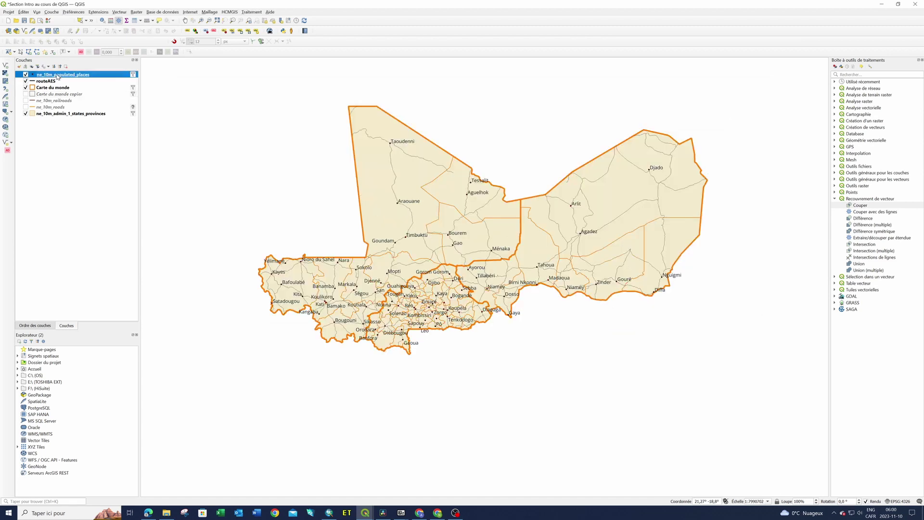
right_click(58, 76)
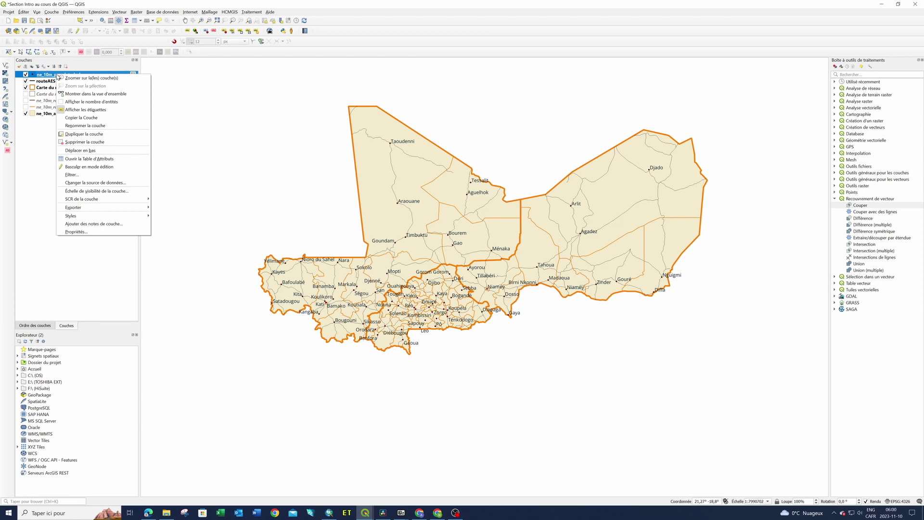
left_click(85, 126)
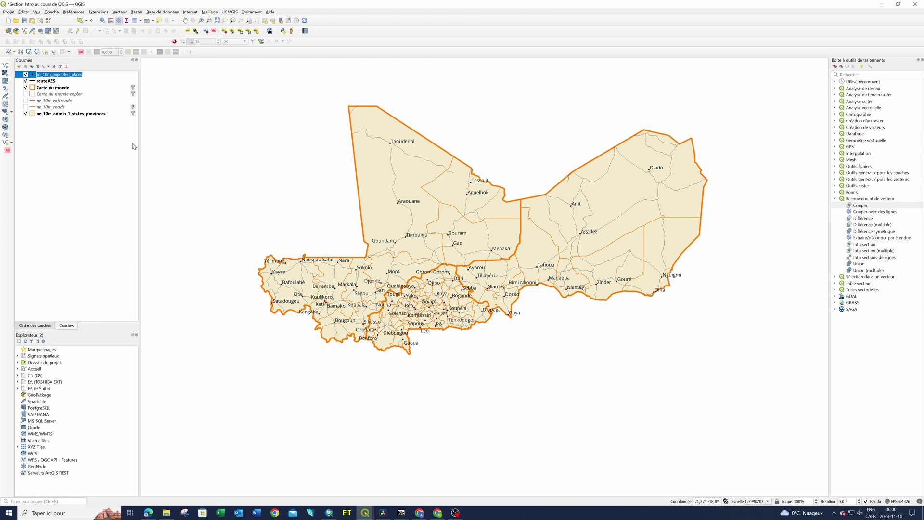
type("L")
left_click_drag(67, 74, 38, 71)
type("Villes principales")
left_click(71, 148)
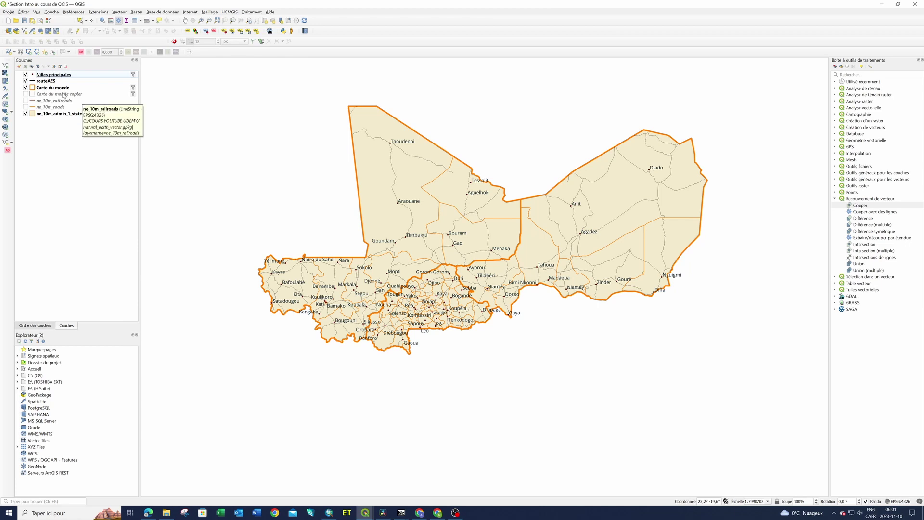
- Rename the routeAES layer as Réseau routier
left_click(49, 82)
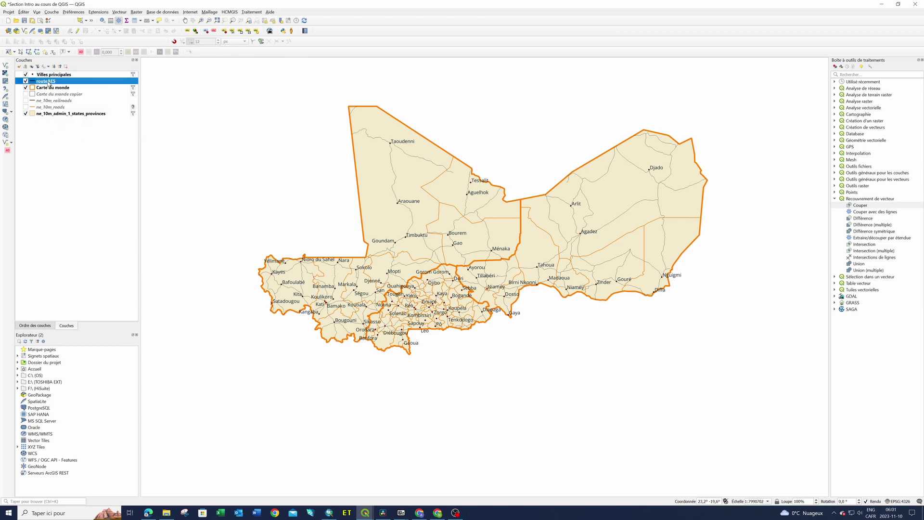
right_click(49, 83)
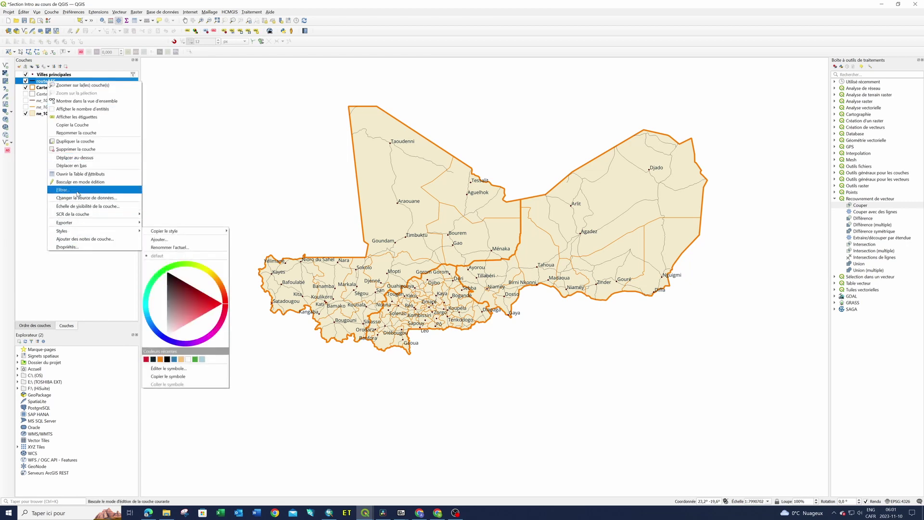
left_click(90, 133)
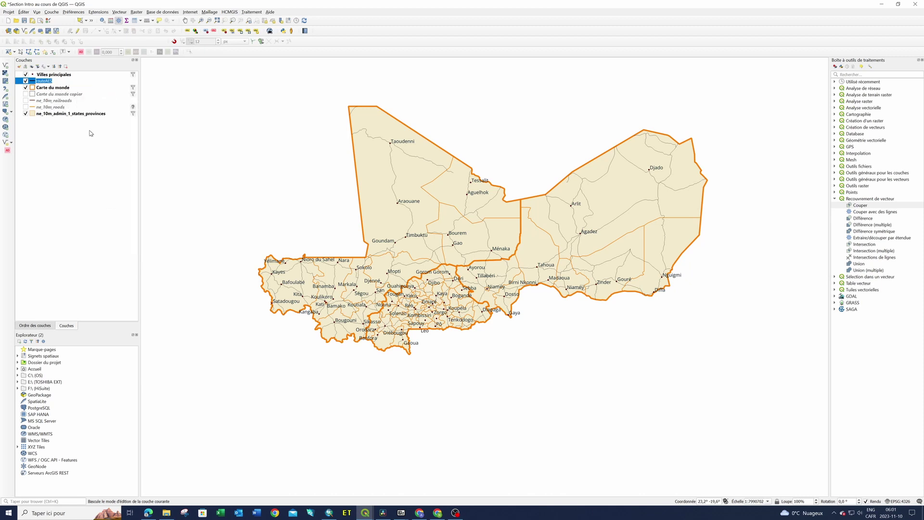
type("R")
type("éseau routier")
key("Return")
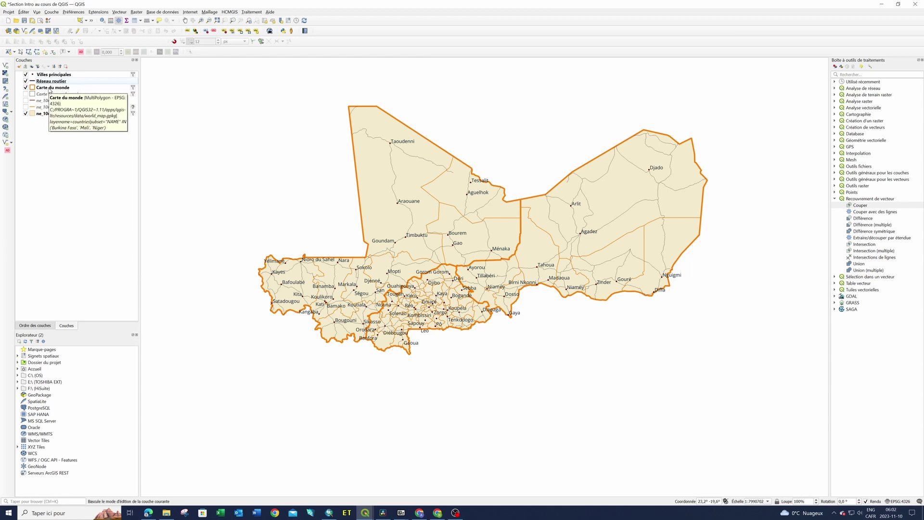
- Rename the Carte du monde layer as Frontières nationales
left_click(50, 90)
right_click(50, 90)
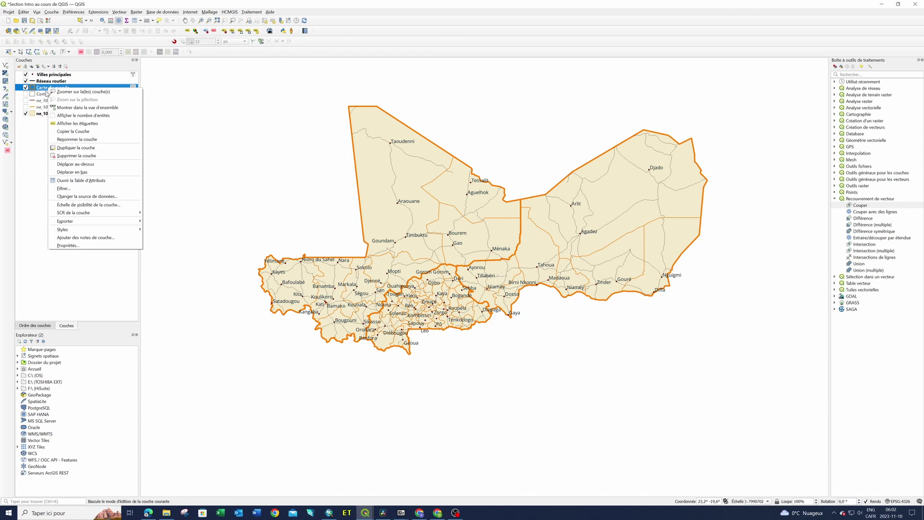
left_click(73, 139)
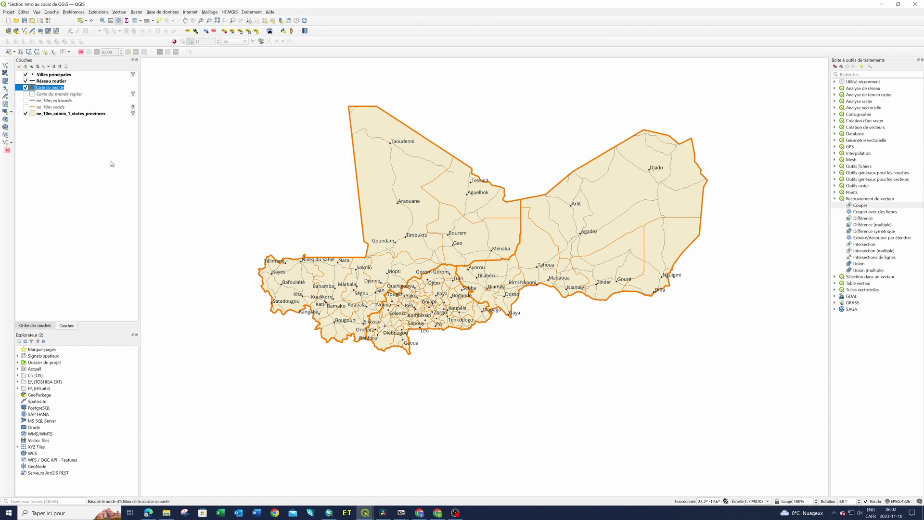
type("f")
key("Return")
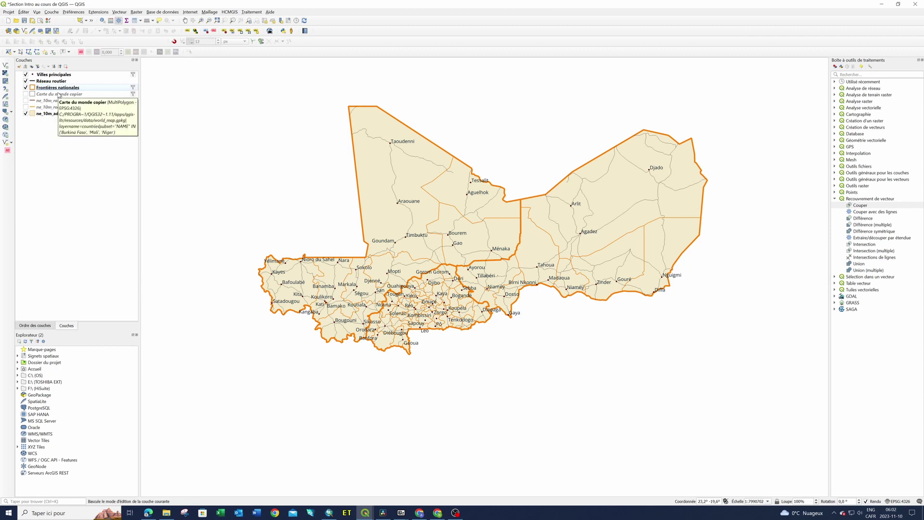
- Remove the Carte du monde copier layer from the project
right_click(57, 96)
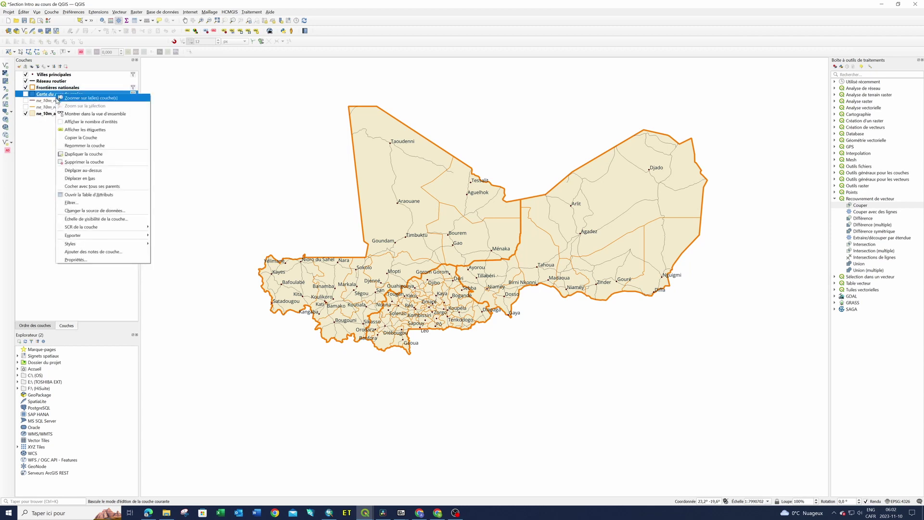
left_click(90, 162)
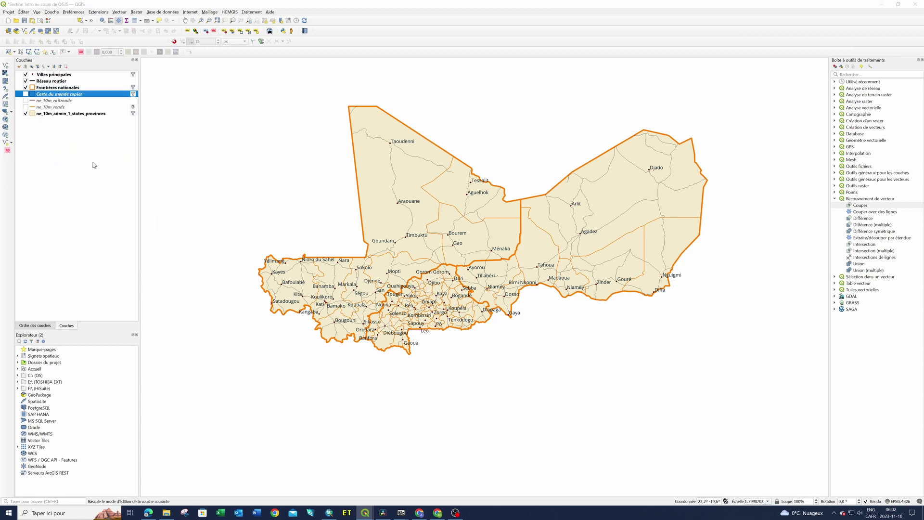
left_click(467, 265)
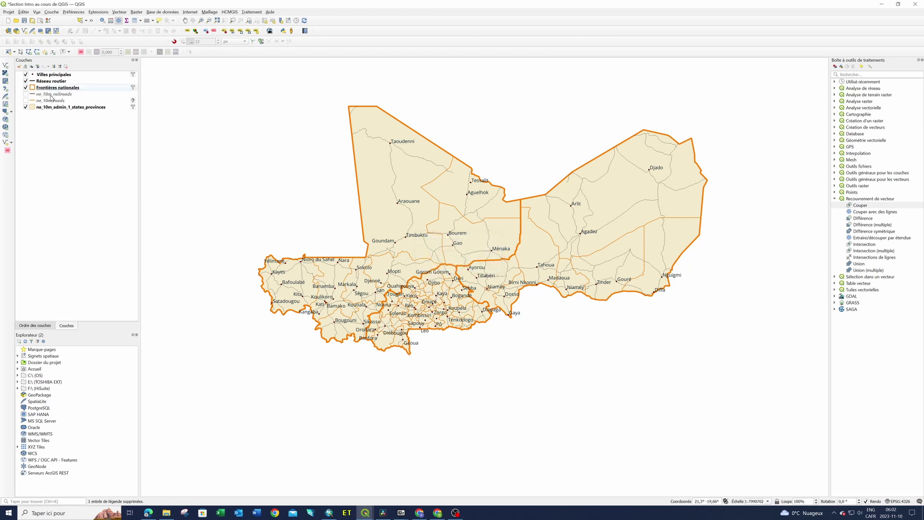
- Remove the unused ne_10m_railroads and ne_10m_roads layers from the project
right_click(56, 96)
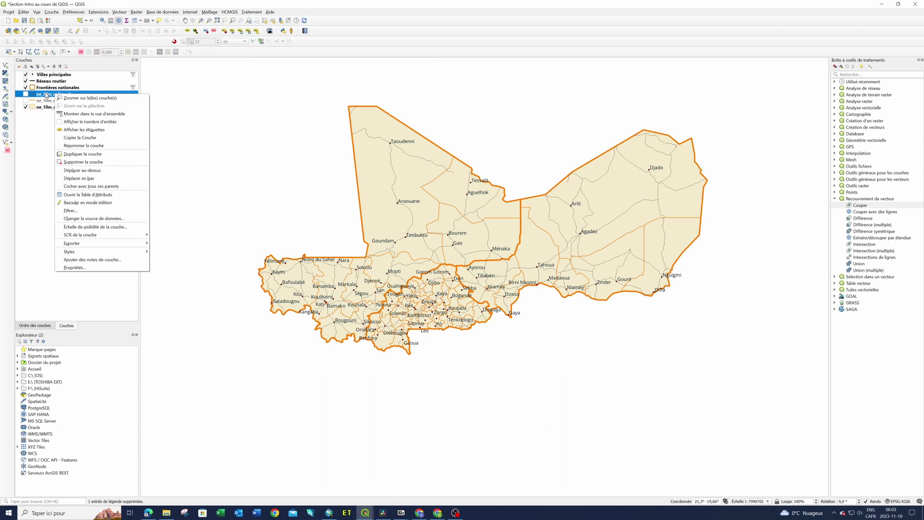
left_click(43, 167)
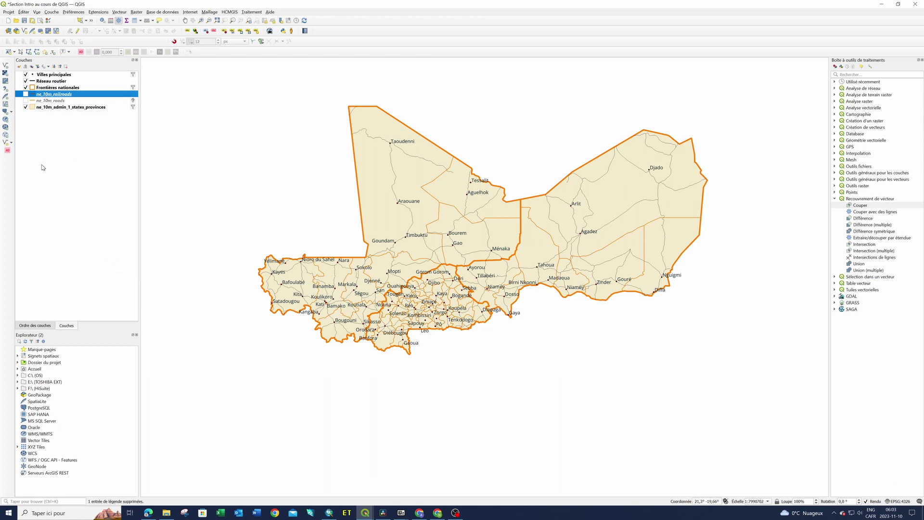
right_click(63, 95)
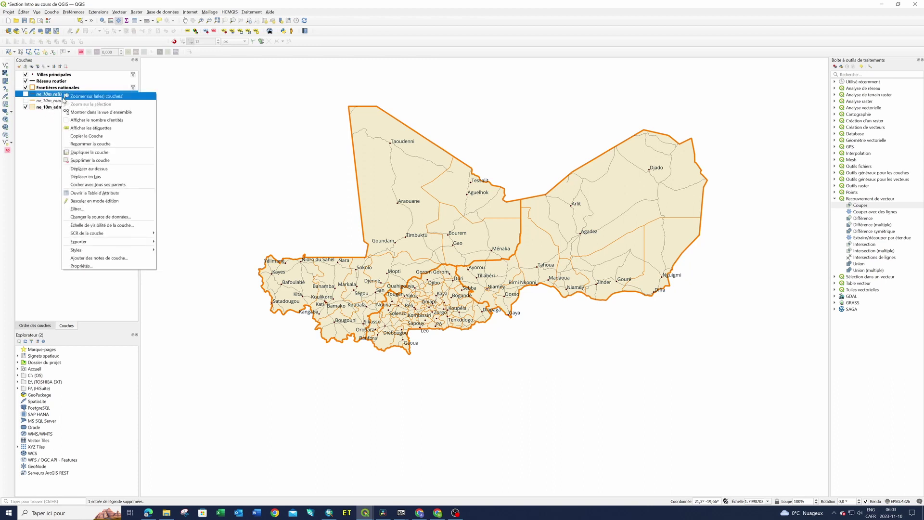
left_click(101, 160)
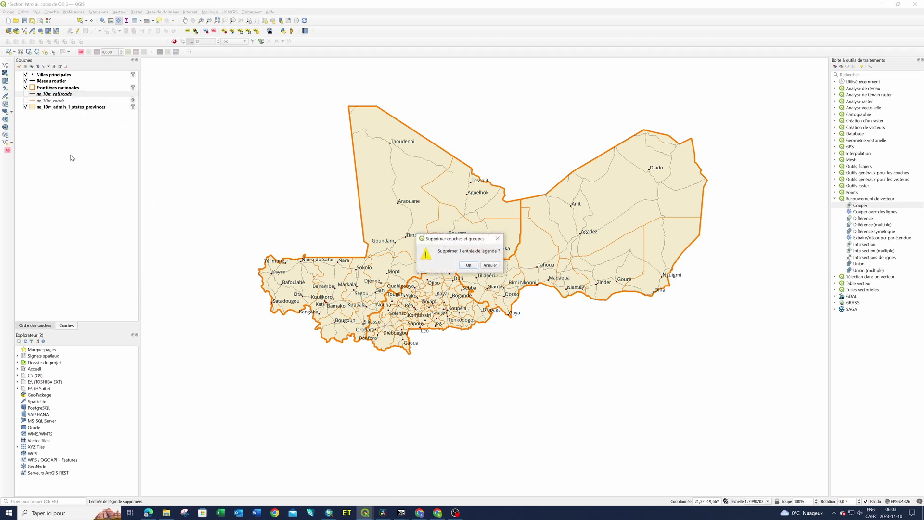
left_click(467, 265)
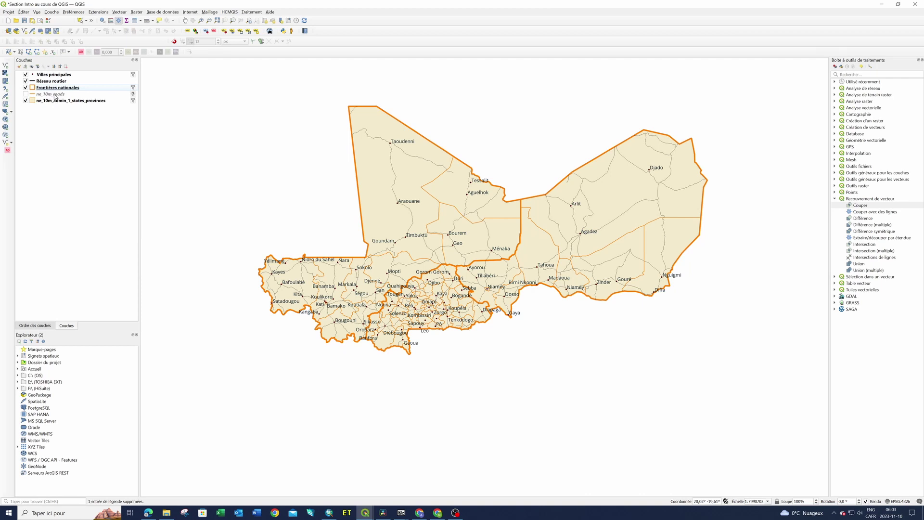
right_click(54, 95)
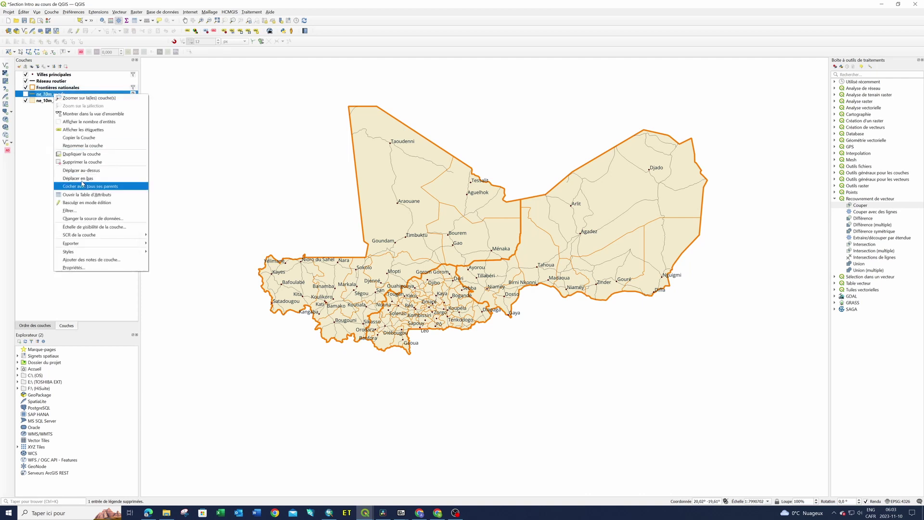
left_click(82, 163)
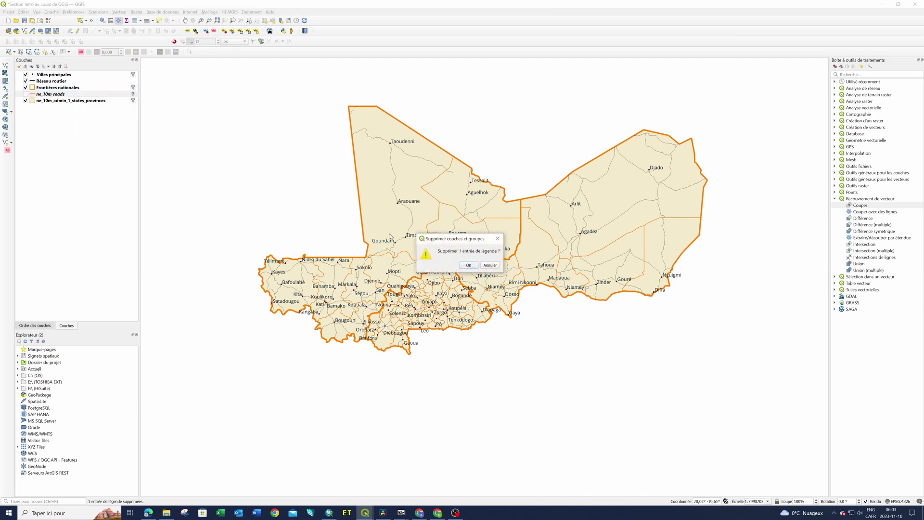
left_click(468, 265)
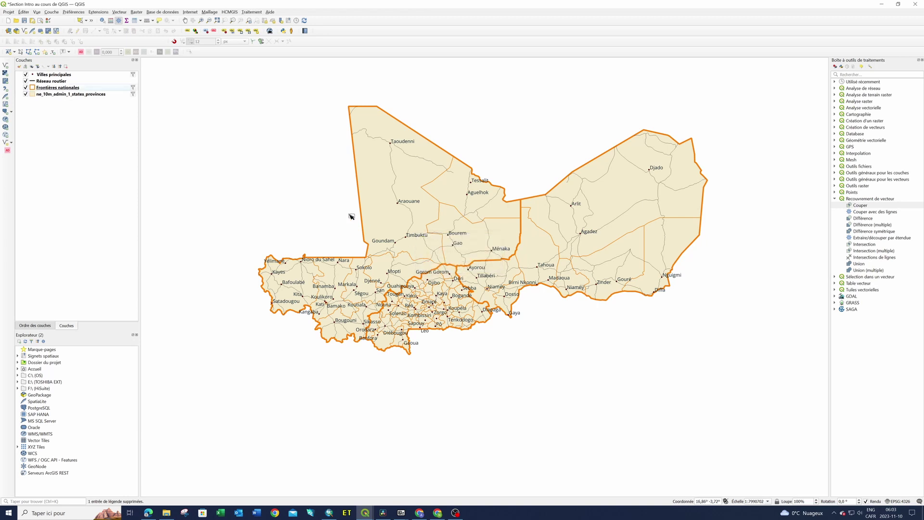
- Rename the ne_10m_admin_1_states_provinces layer as Limites des Provinces
left_click(49, 95)
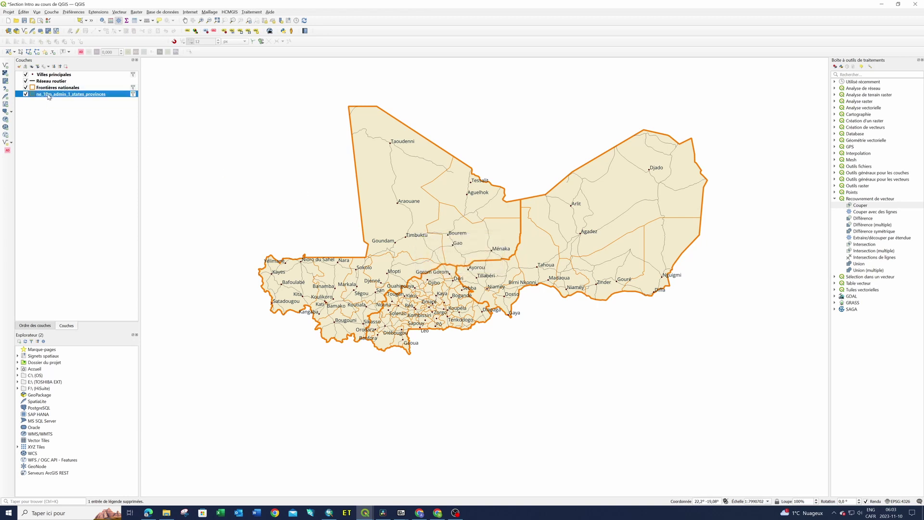
right_click(49, 96)
mouse_move(81, 229)
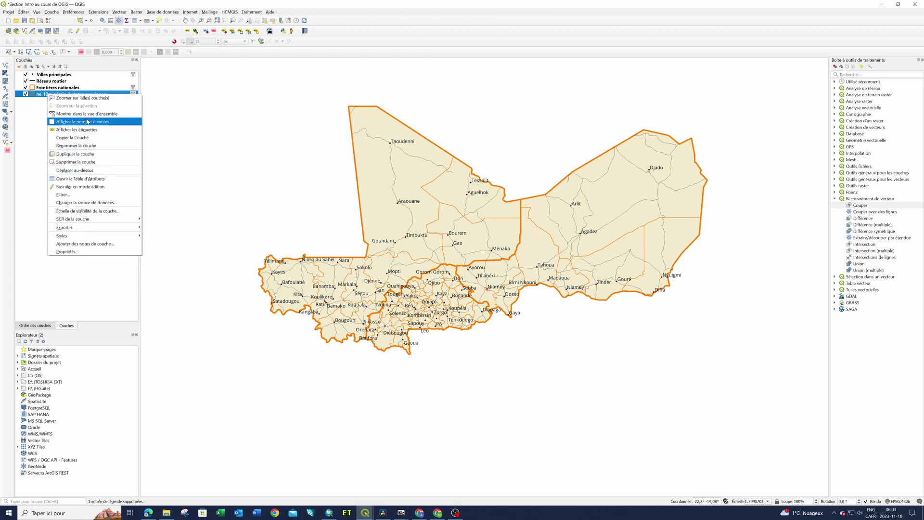
left_click(79, 145)
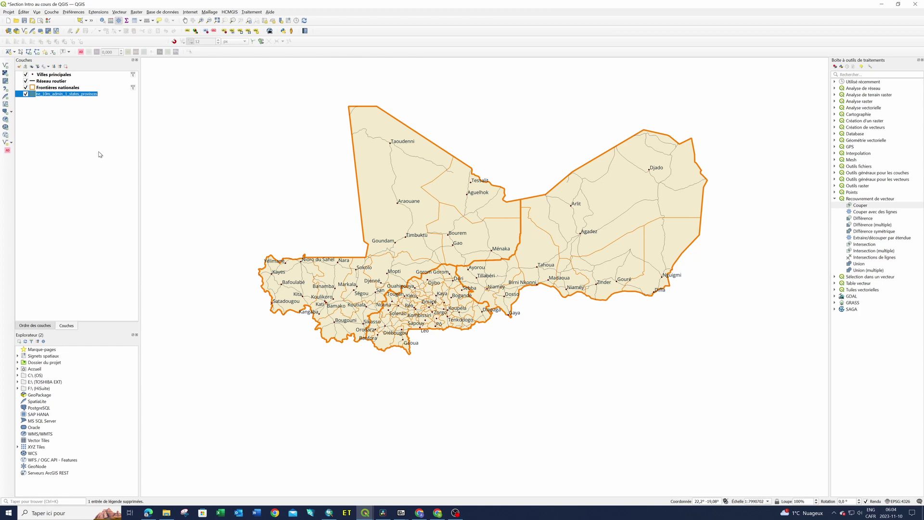
type("Li")
type("P")
left_click(83, 129)
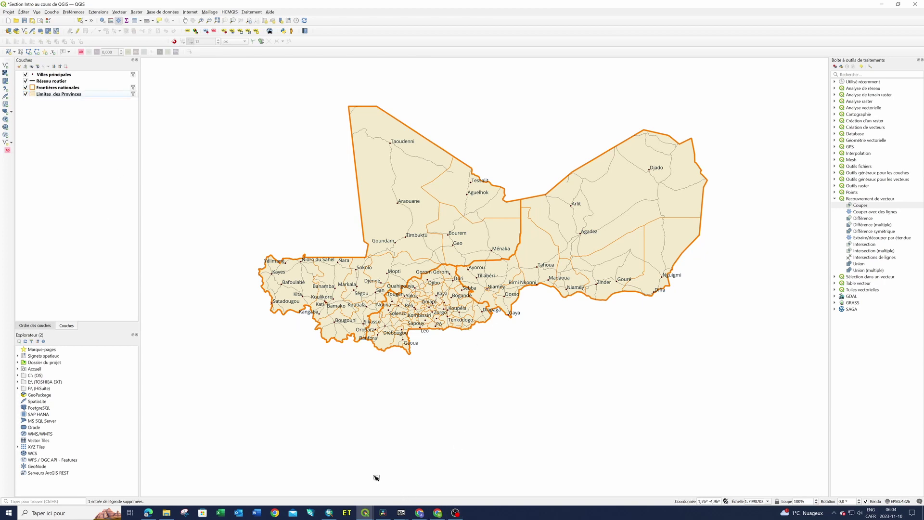
- In the Carte_routieres_AES layout, shrink the legend frame and move the legend to the page's lower-right corner
mouse_move(364, 514)
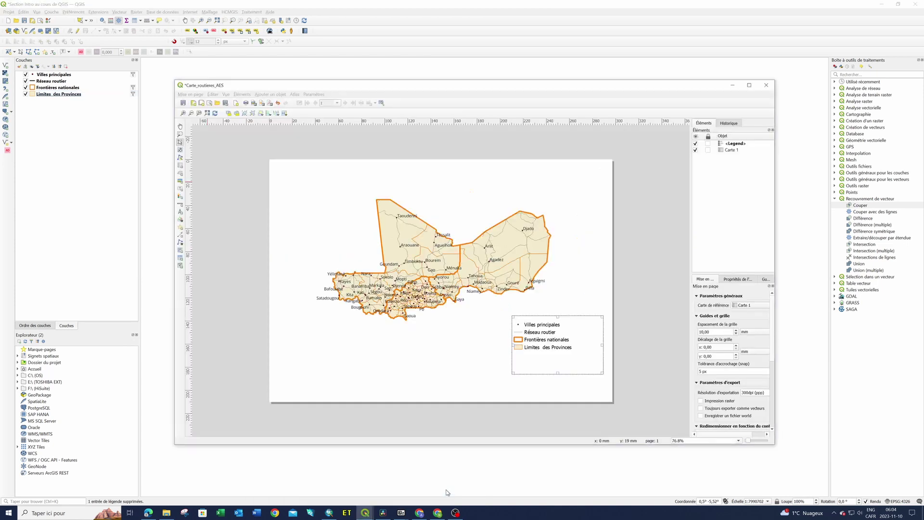
left_click(445, 481)
left_click(474, 361)
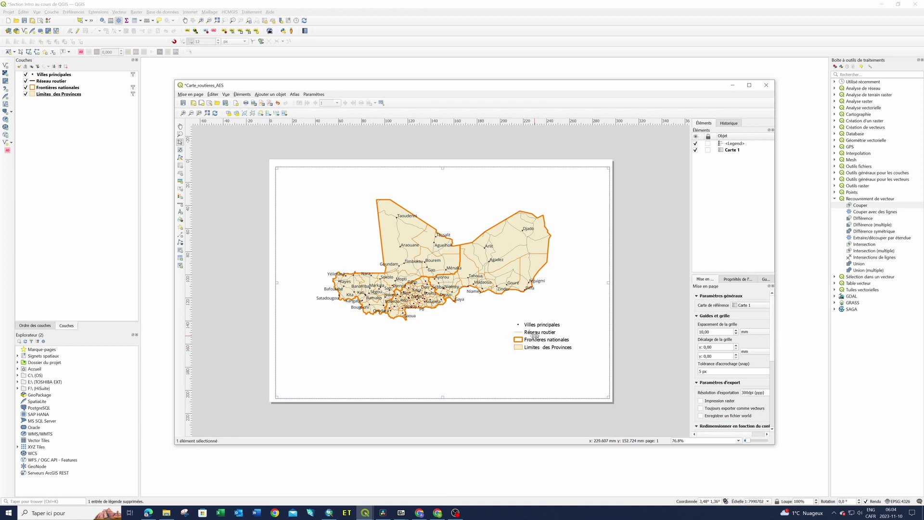
left_click_drag(535, 335, 538, 356)
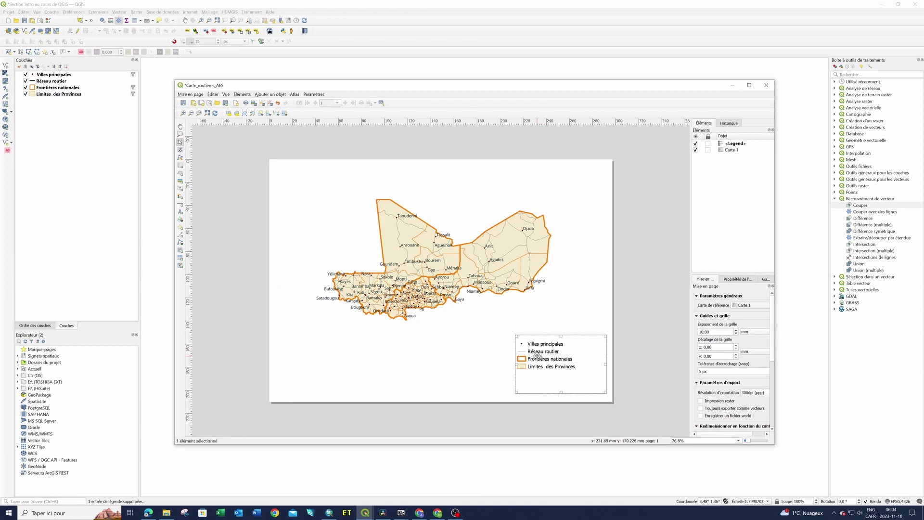
left_click_drag(603, 365, 585, 365)
left_click_drag(551, 392, 551, 374)
left_click_drag(574, 342, 593, 361)
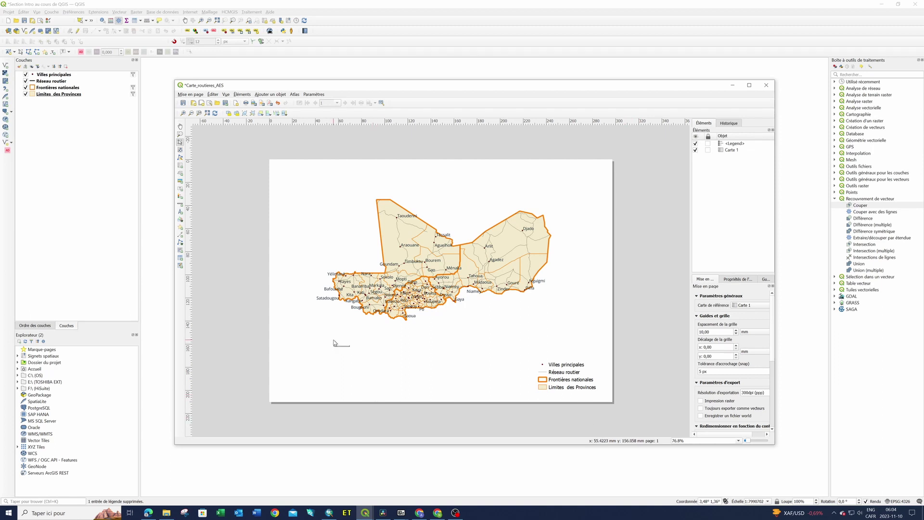
- Add a scale bar below the map and place it beside the legend
left_click(271, 95)
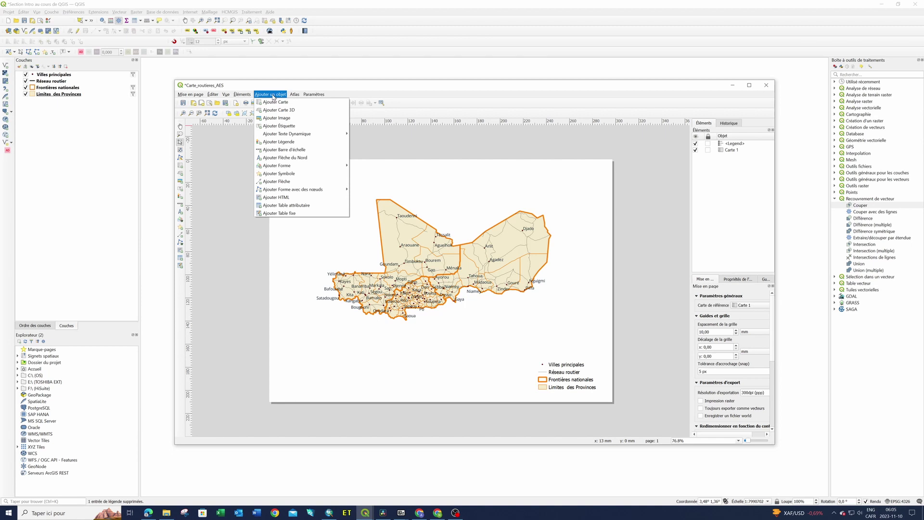
left_click(281, 151)
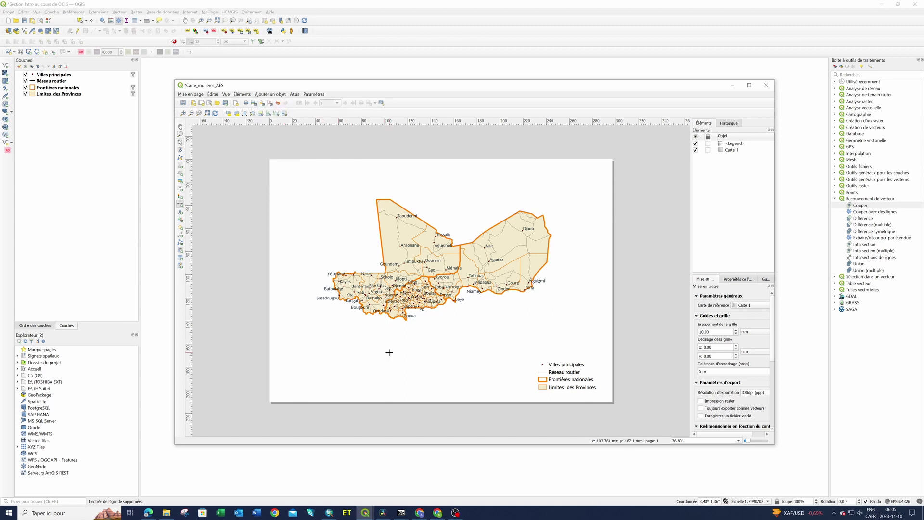
left_click_drag(388, 356, 441, 365)
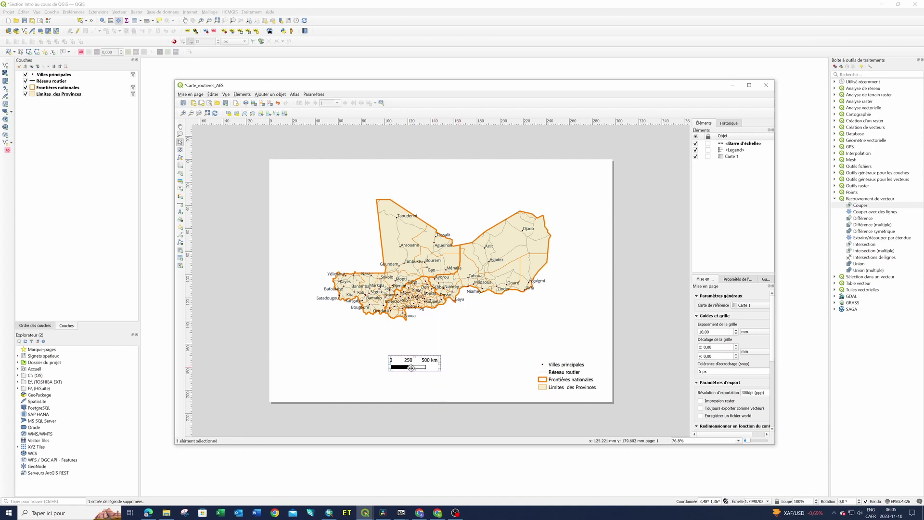
left_click(439, 385)
left_click(413, 366)
left_click_drag(413, 366, 448, 379)
left_click(484, 359)
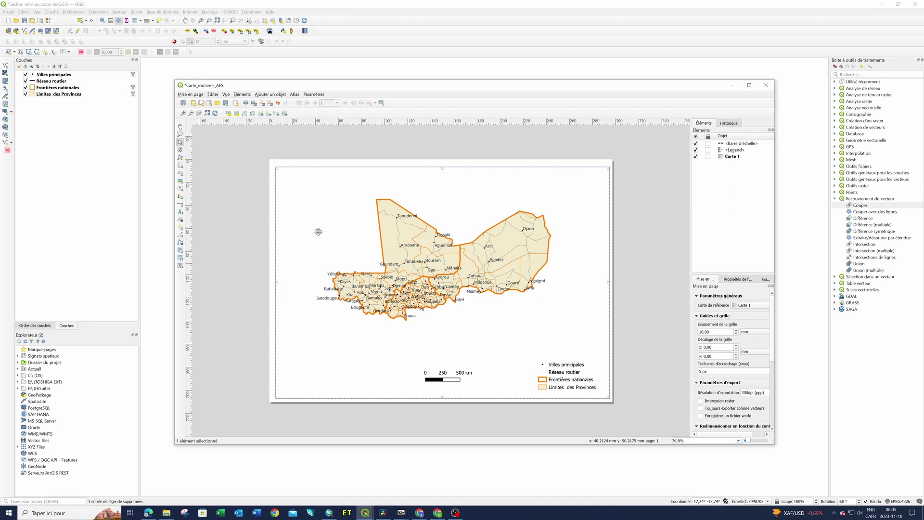
- Add a north arrow in the page's upper-left area
left_click(270, 94)
key("Escape")
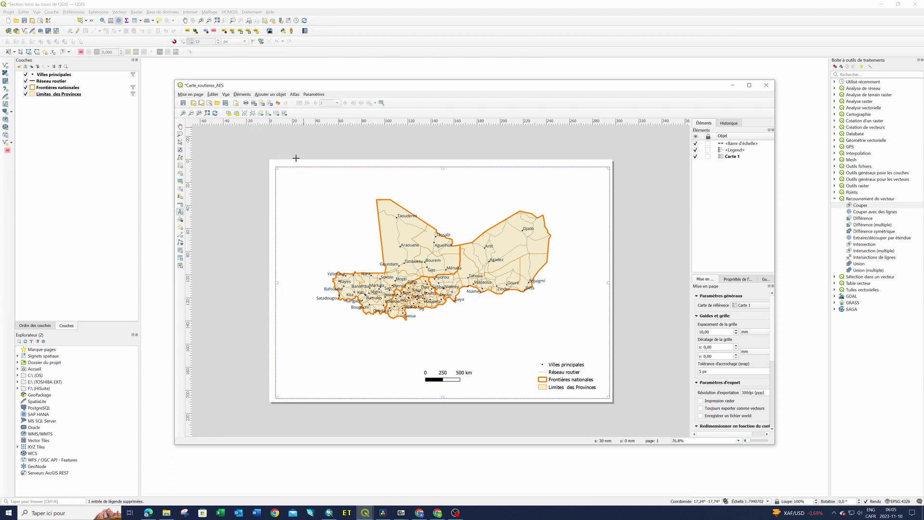
left_click_drag(294, 187, 310, 213)
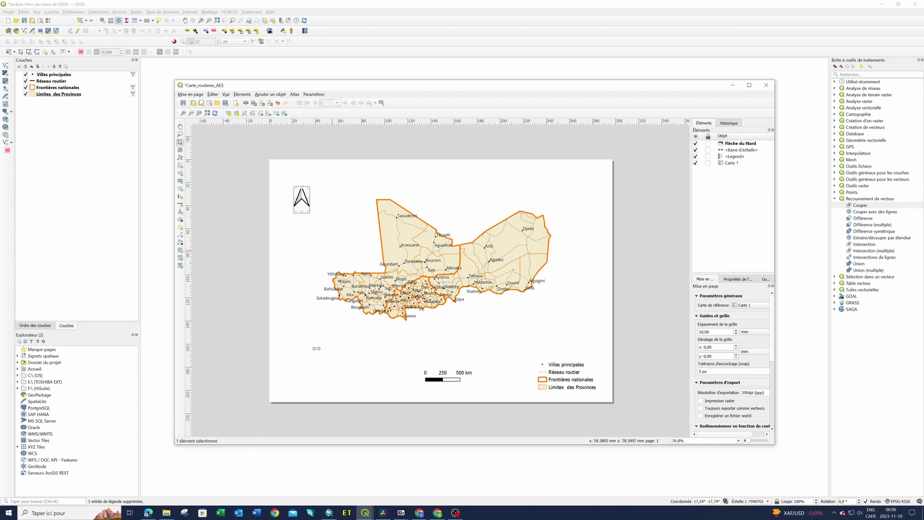
left_click(340, 247)
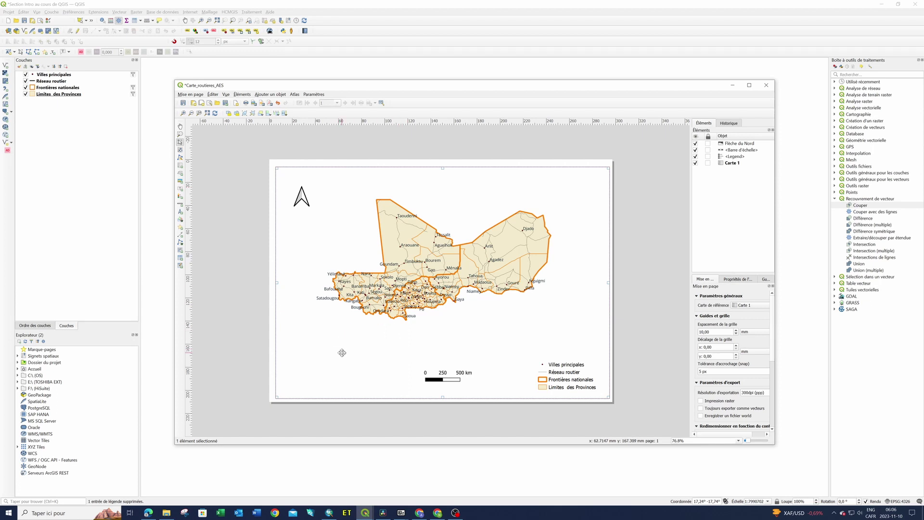
left_click(270, 95)
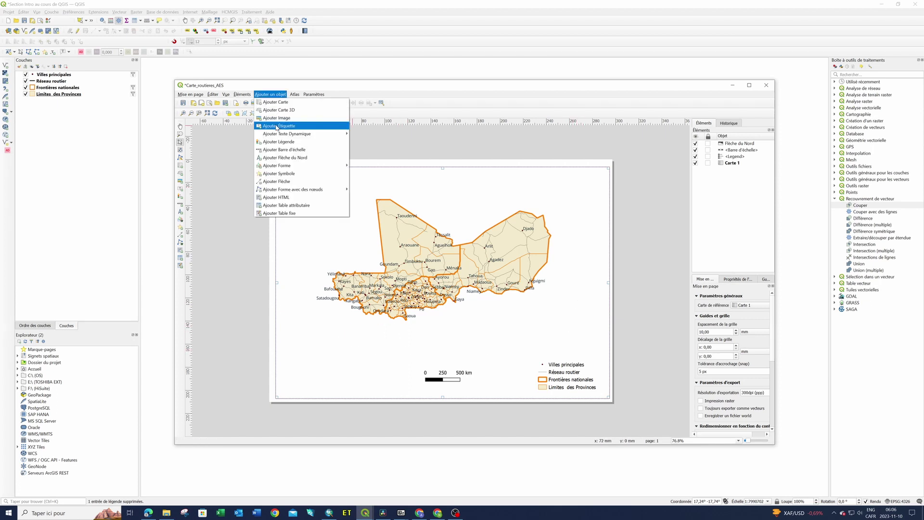
left_click(277, 128)
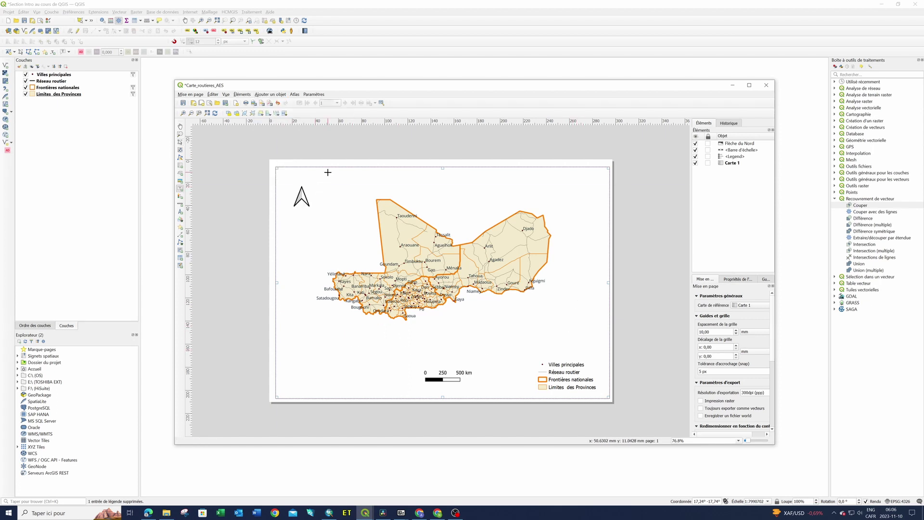
left_click_drag(327, 172, 492, 201)
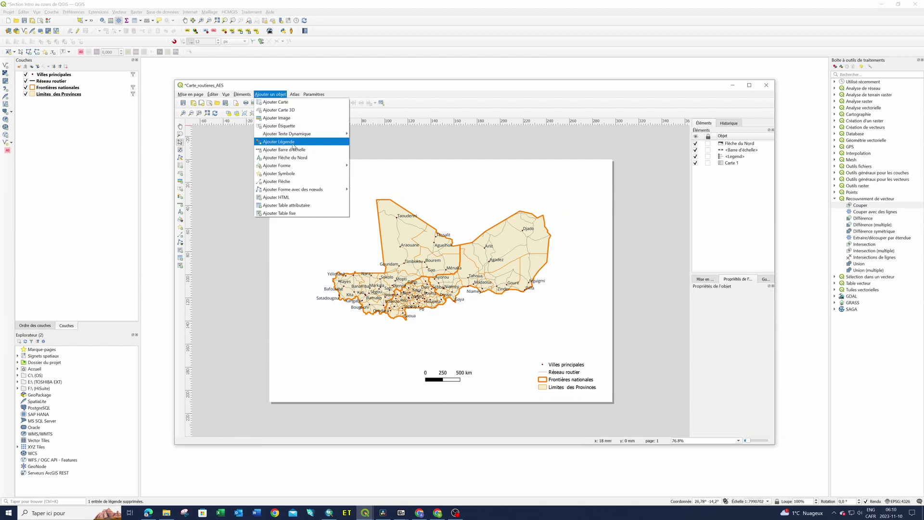
- Add a label above the map and replace its text with CARTE GÉOGRAPHIQUE DE L'ALLIANCE DES ÉTATS DU SAHEL
mouse_move(297, 135)
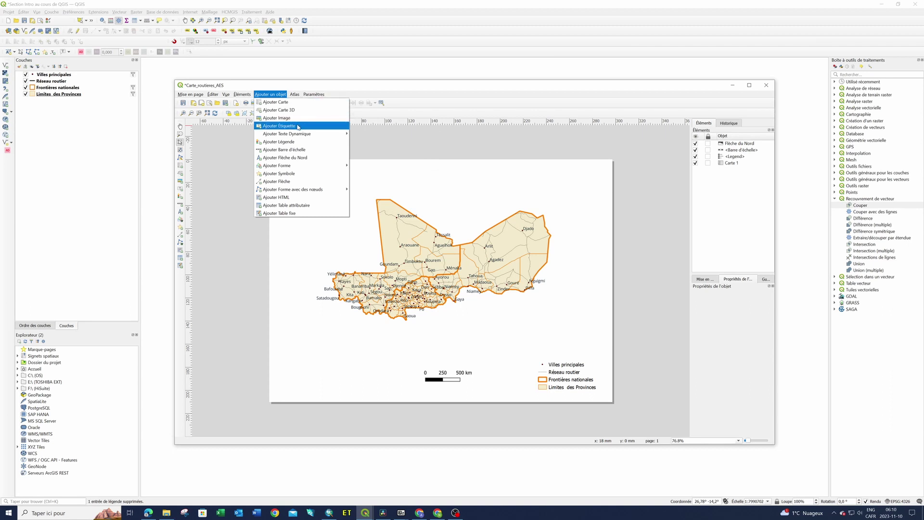
left_click(298, 126)
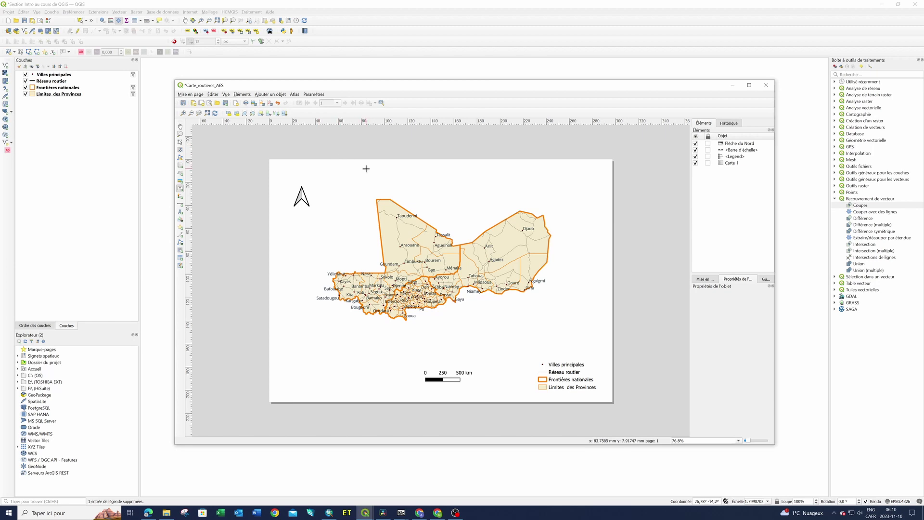
left_click_drag(366, 169, 524, 191)
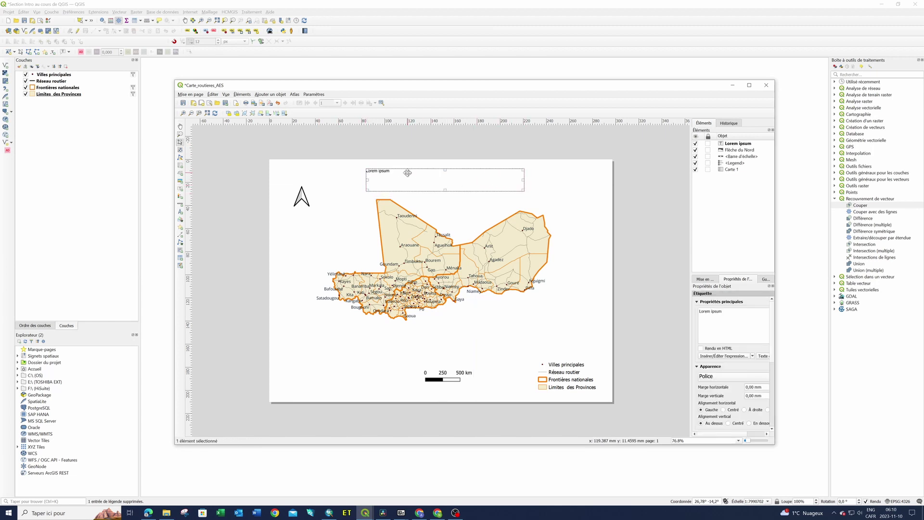
left_click_drag(724, 312, 701, 312)
right_click(703, 310)
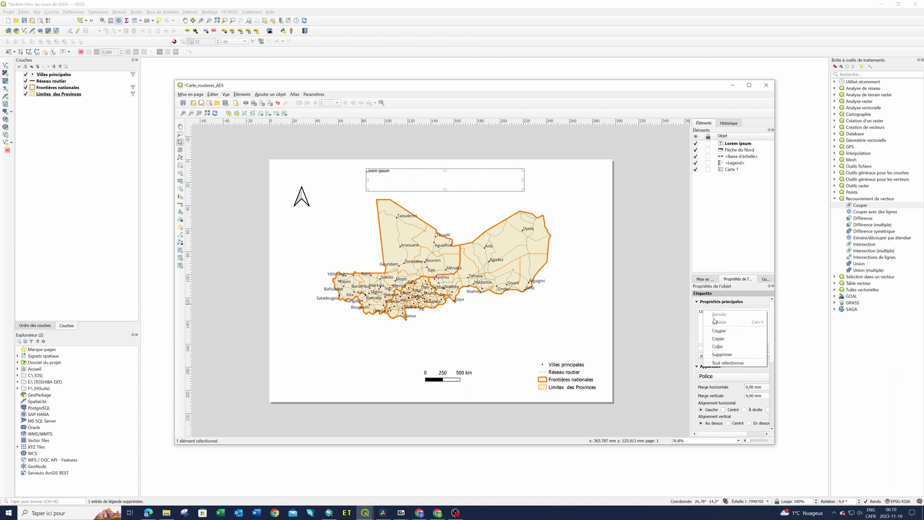
left_click(720, 347)
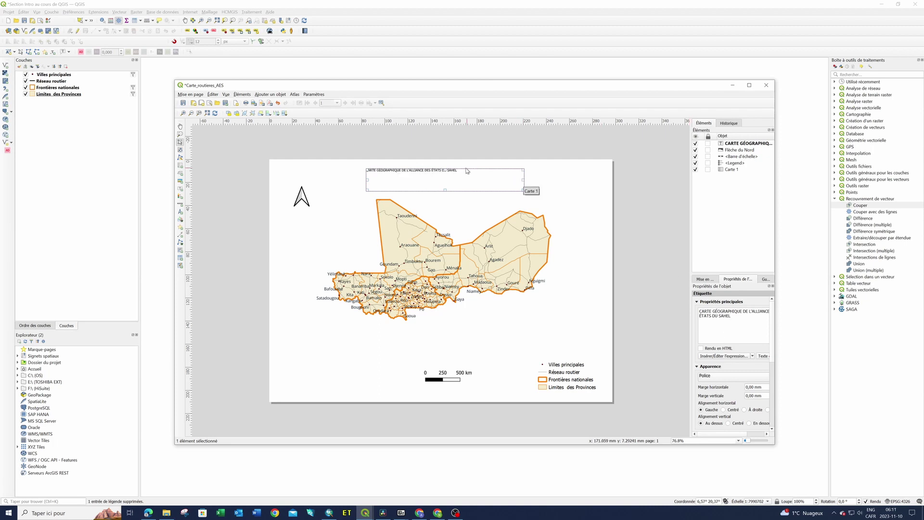
- Widen the title label to nearly the full page width and centre its text horizontally
left_click_drag(461, 170, 460, 168)
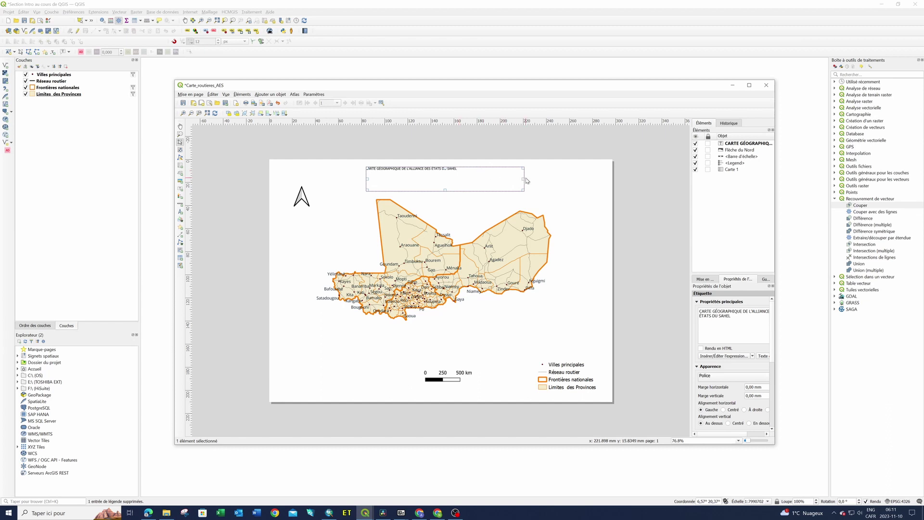
left_click_drag(522, 179, 608, 180)
left_click_drag(366, 178, 272, 175)
left_click(741, 318)
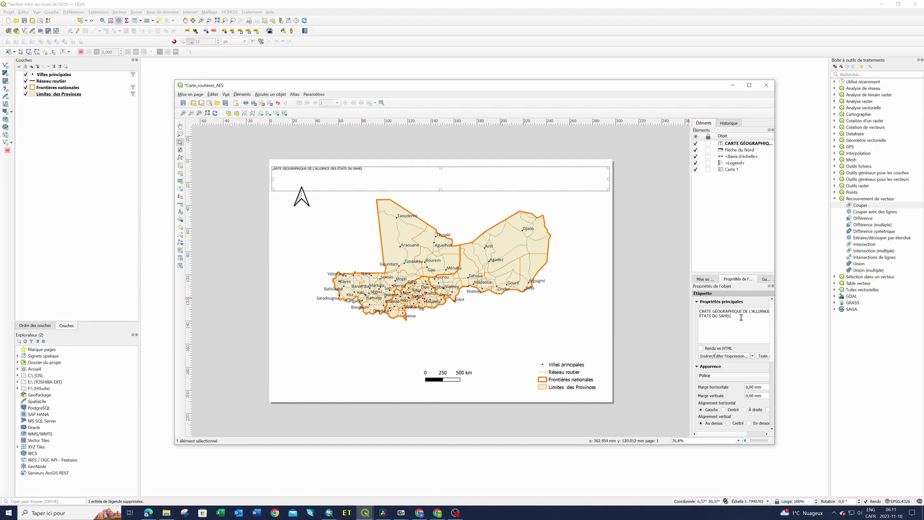
left_click(725, 411)
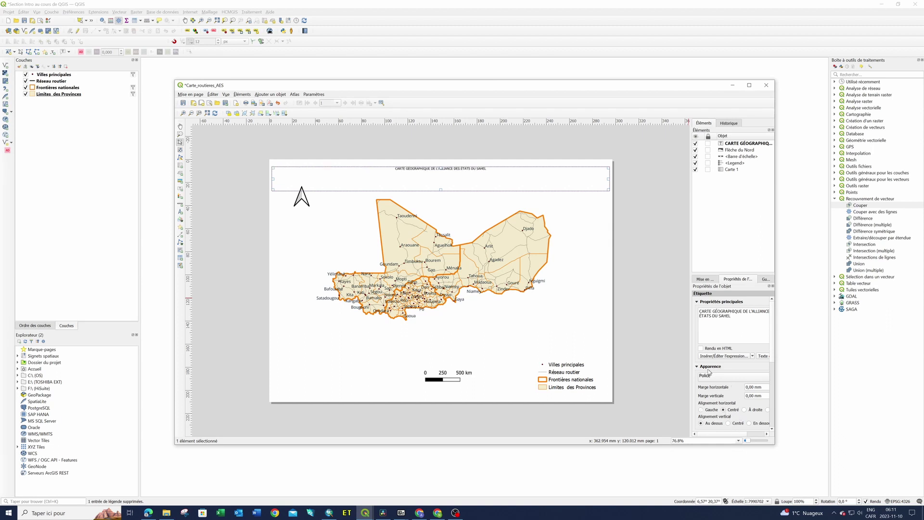
- Set the title label's font style to Gras and its size to 24 points
left_click(744, 370)
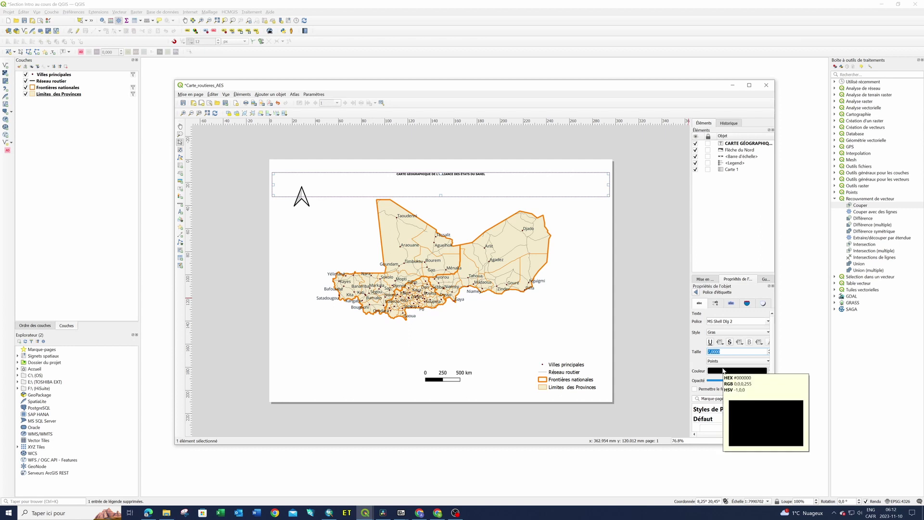
type("24")
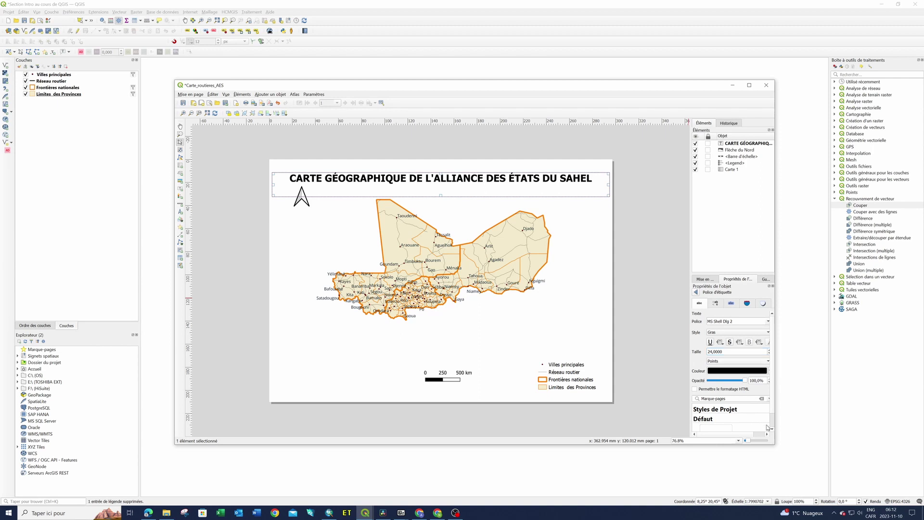
scroll(714, 342, "down", 2)
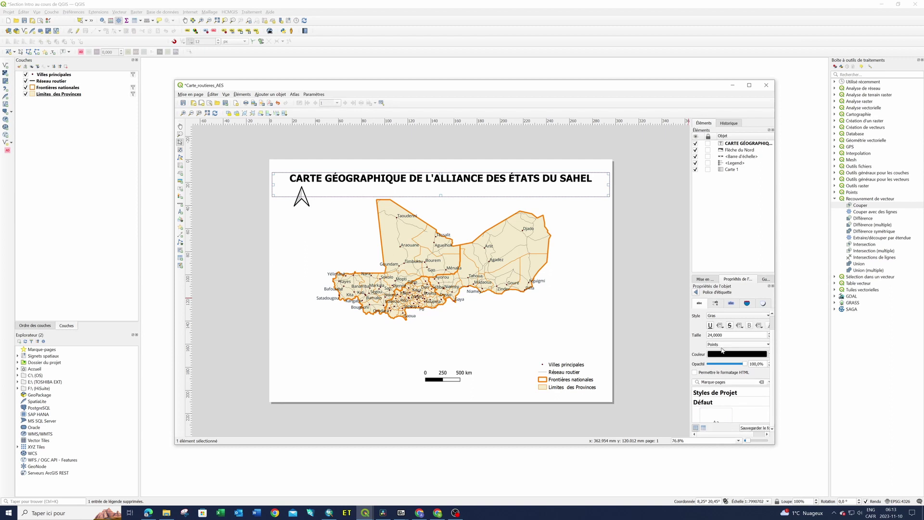
scroll(731, 390, "down", 1)
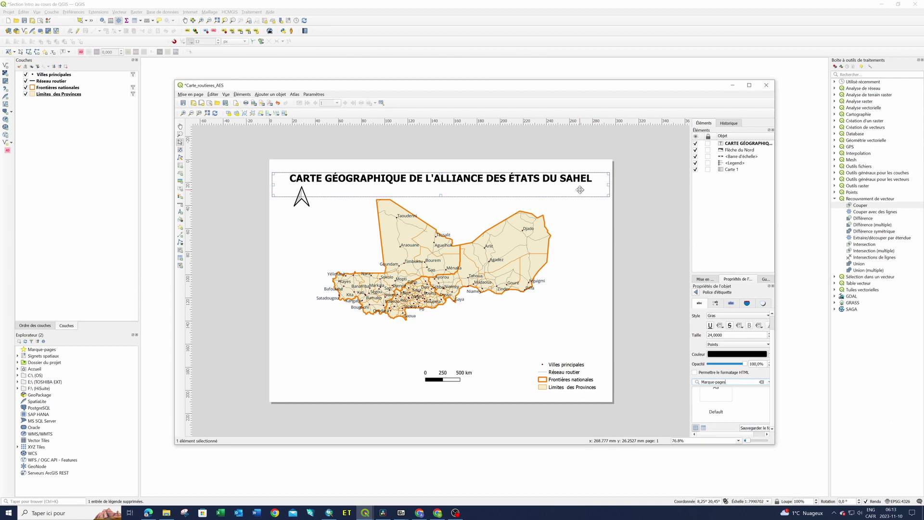
- Set the scale of Carte 1 to 11000000
left_click(576, 226)
scroll(575, 227, "up", 1)
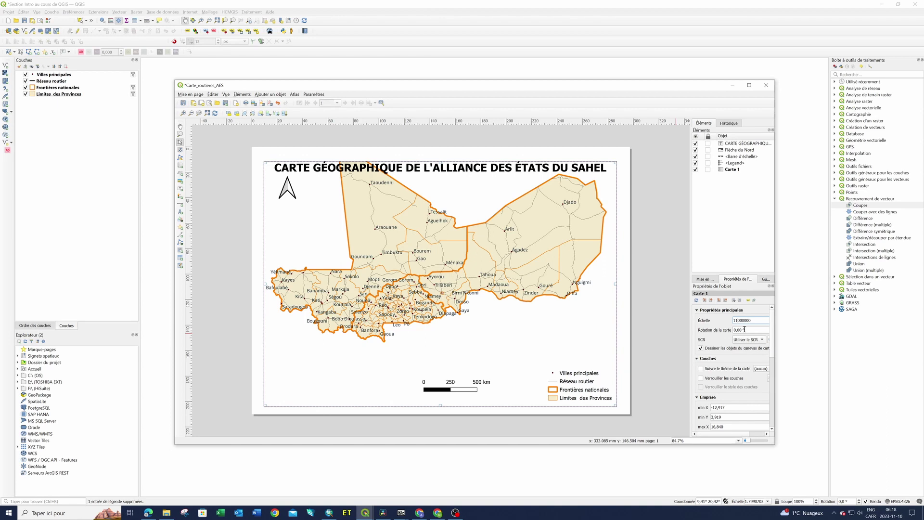
key("Return")
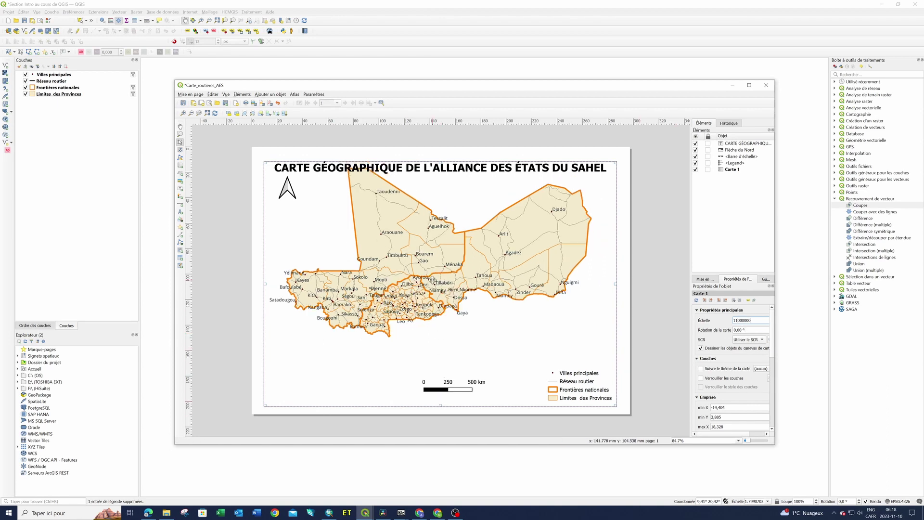
- Move the map frame down and adjust its upper edge so the map sits just below the title
left_click_drag(432, 280, 431, 289)
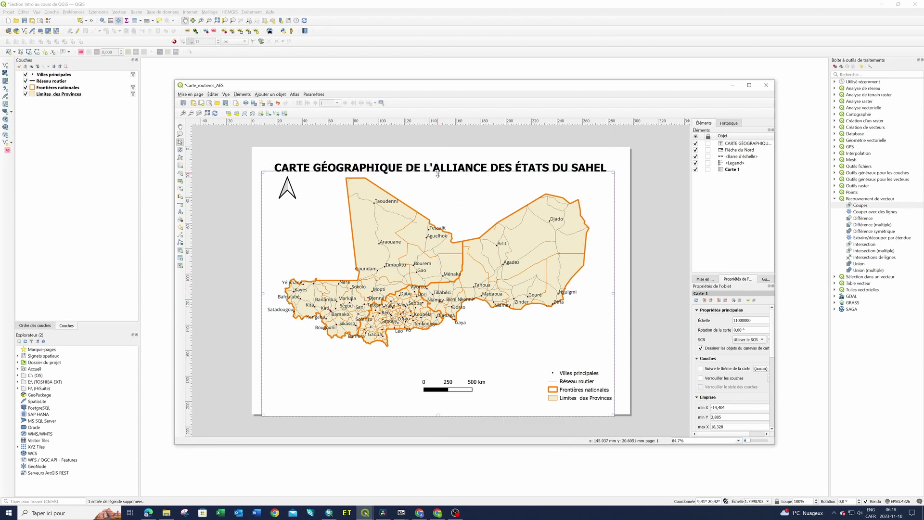
left_click_drag(437, 174, 438, 192)
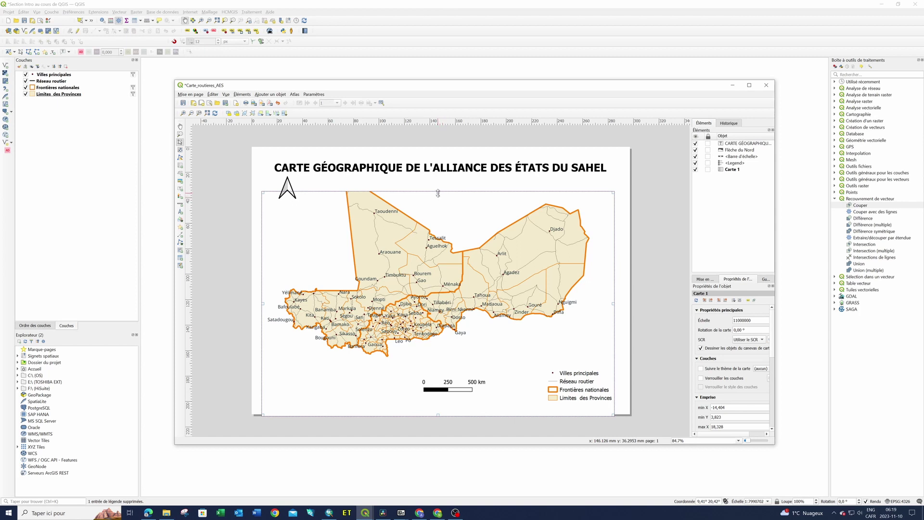
left_click_drag(437, 194, 438, 183)
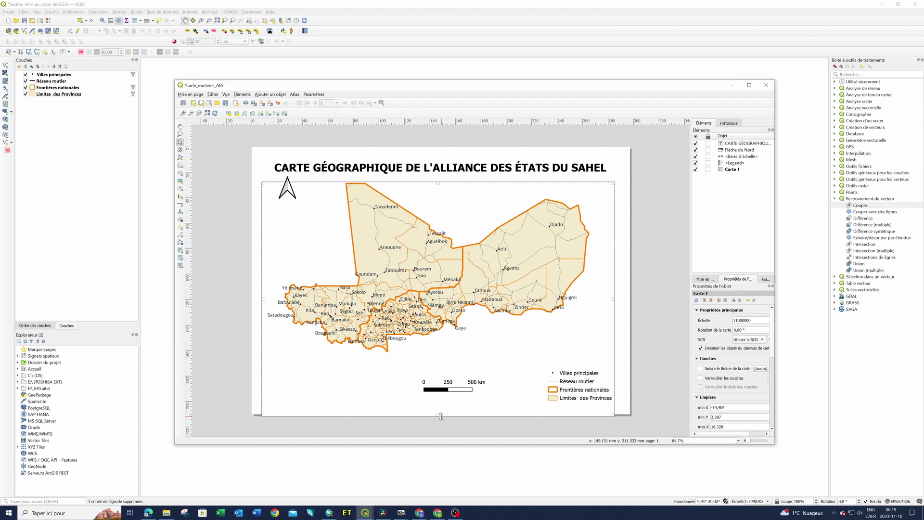
- Extend the map frame's upper edge up to the title, trim its lower edge, and shift the frame slightly down the page
mouse_move(439, 416)
left_mouse_down()
mouse_move(440, 387)
mouse_move(443, 410)
left_mouse_up()
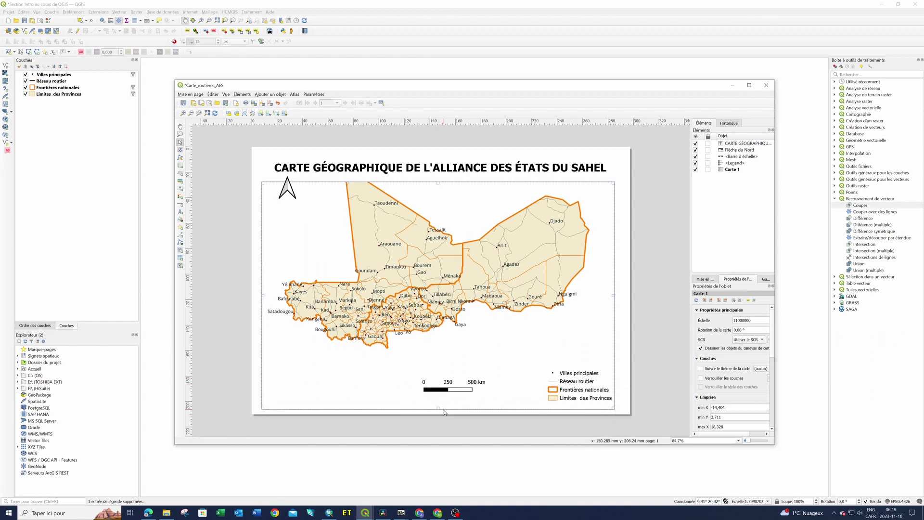
left_click_drag(438, 182, 438, 164)
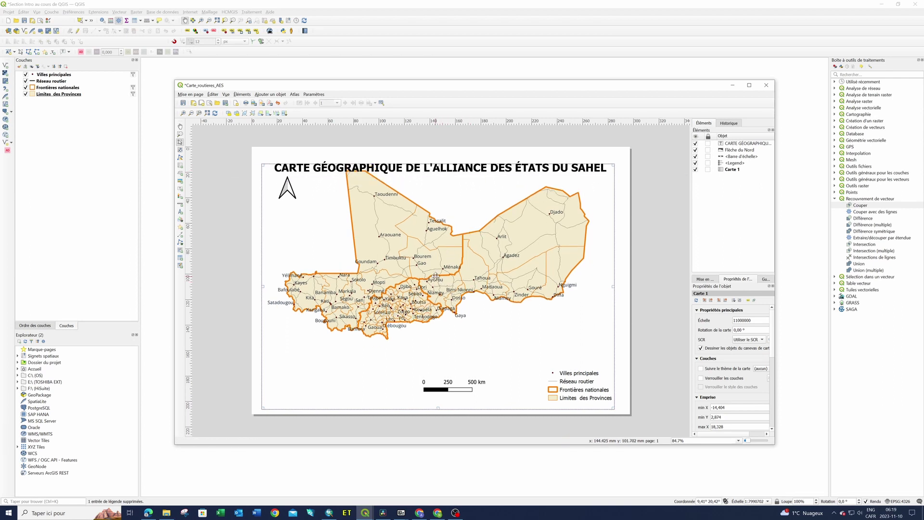
left_click_drag(436, 270, 437, 275)
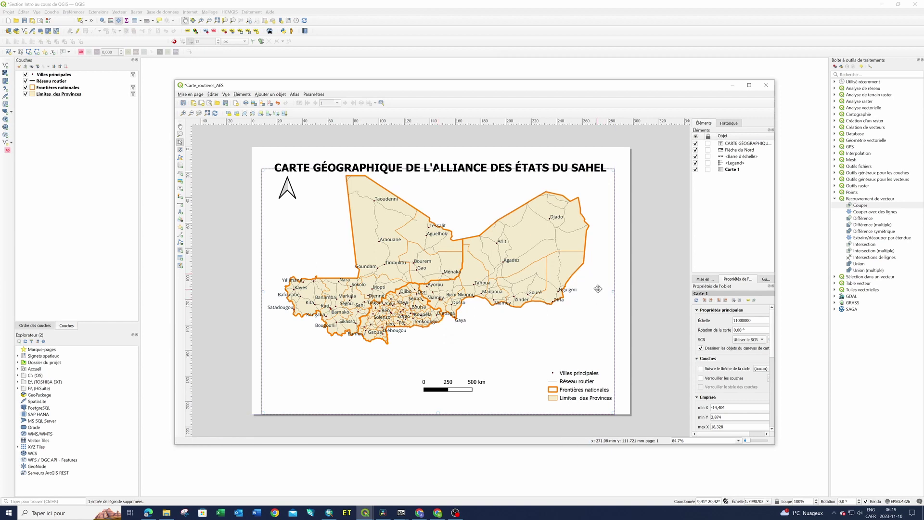
left_click(630, 316)
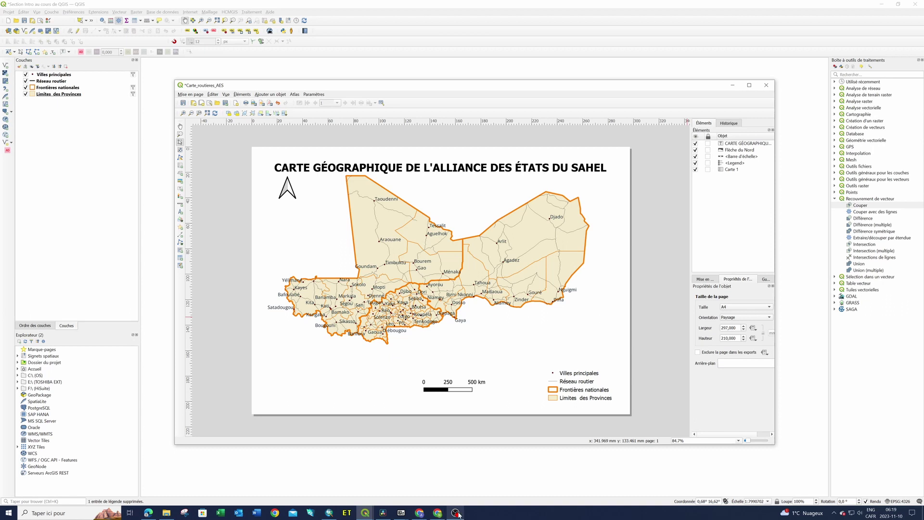
left_click(535, 270)
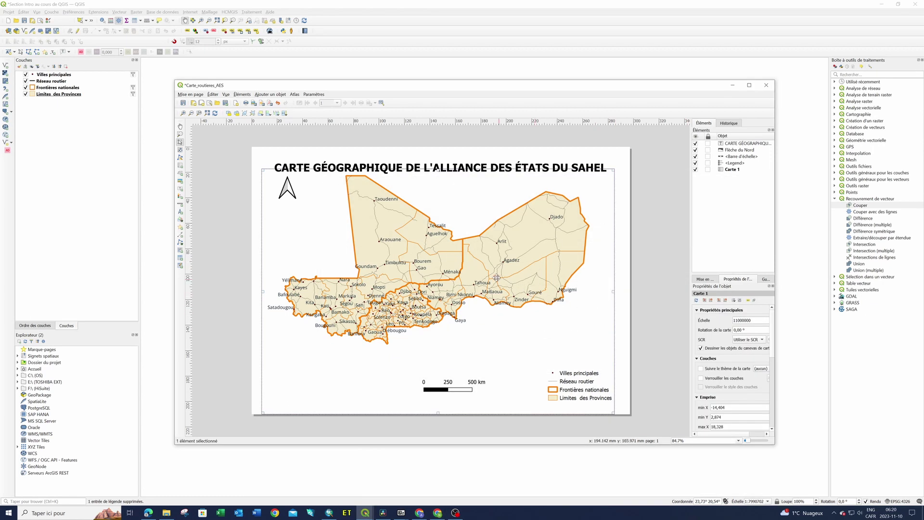
- Move the title label slightly up, closer to the page's top edge
left_click(485, 156)
left_click(477, 166)
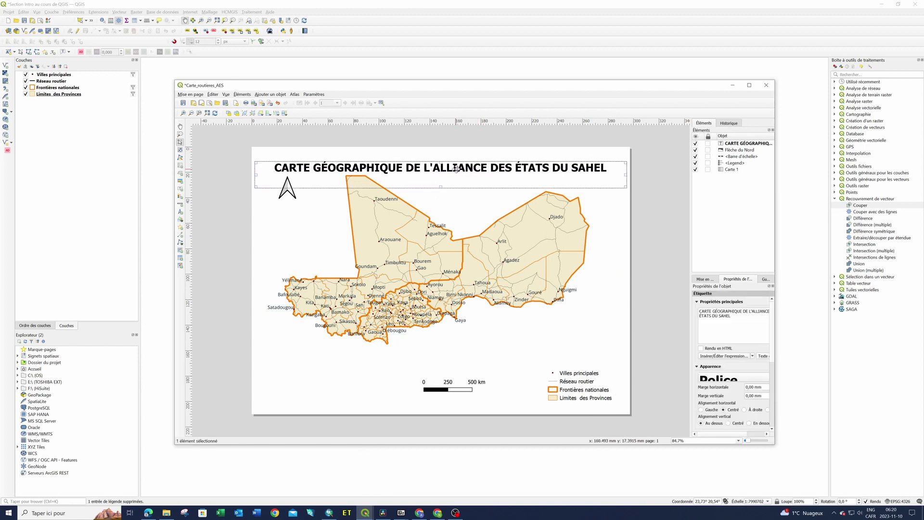
mouse_move(463, 167)
left_mouse_down()
mouse_move(463, 155)
mouse_move(469, 164)
left_mouse_up()
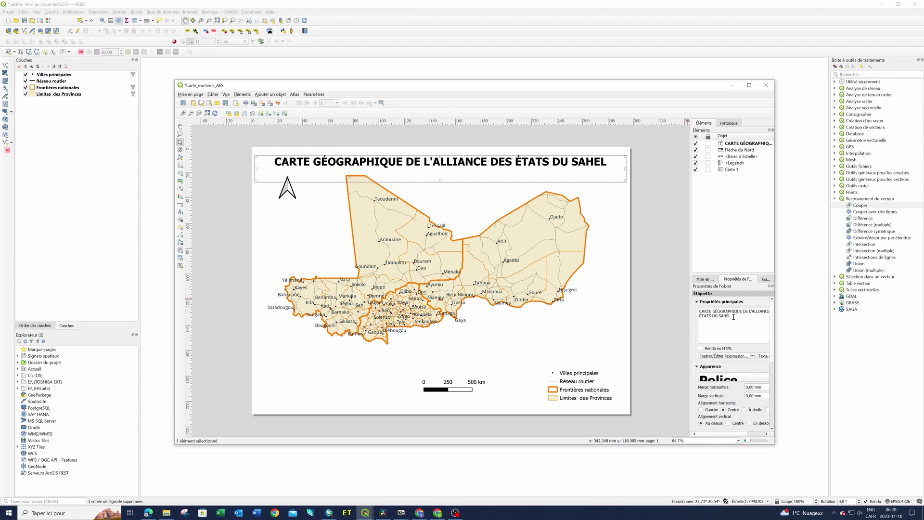
- Set the title label's font size to 16 points
scroll(737, 322, "down", 1)
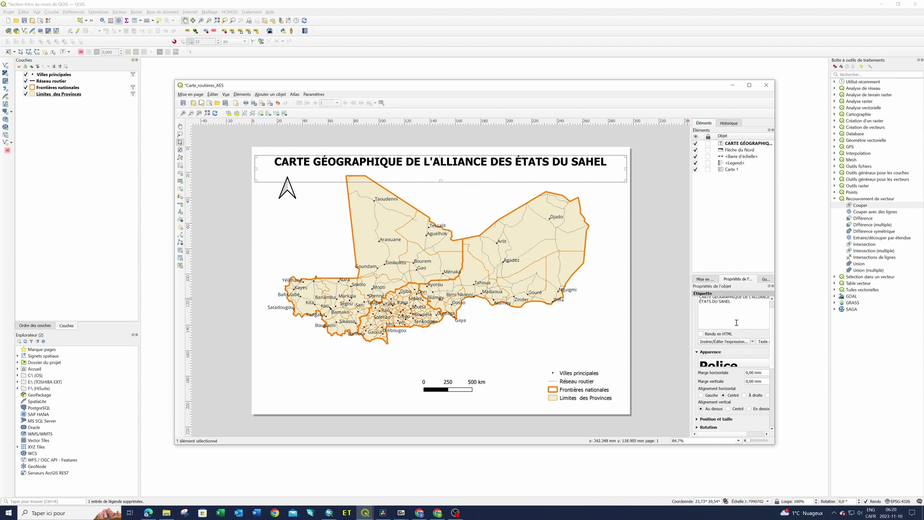
left_click(728, 365)
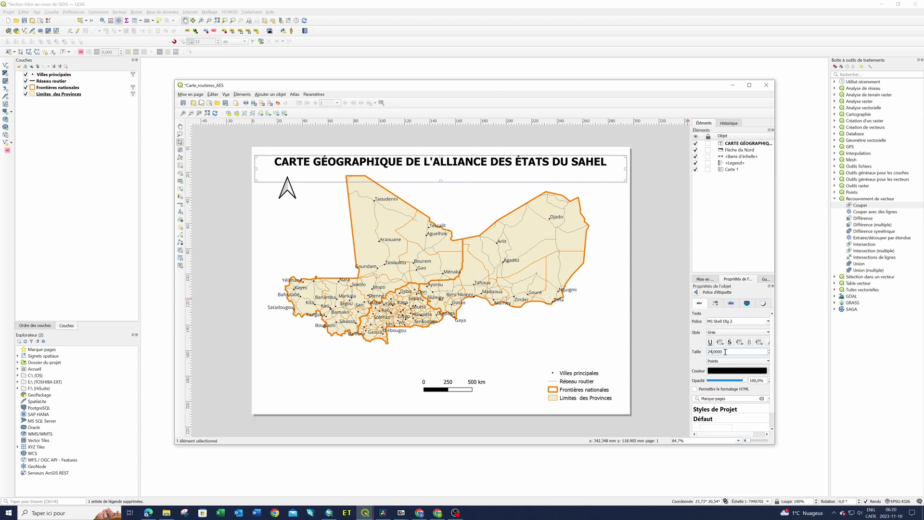
left_click_drag(725, 352, 706, 352)
type("16")
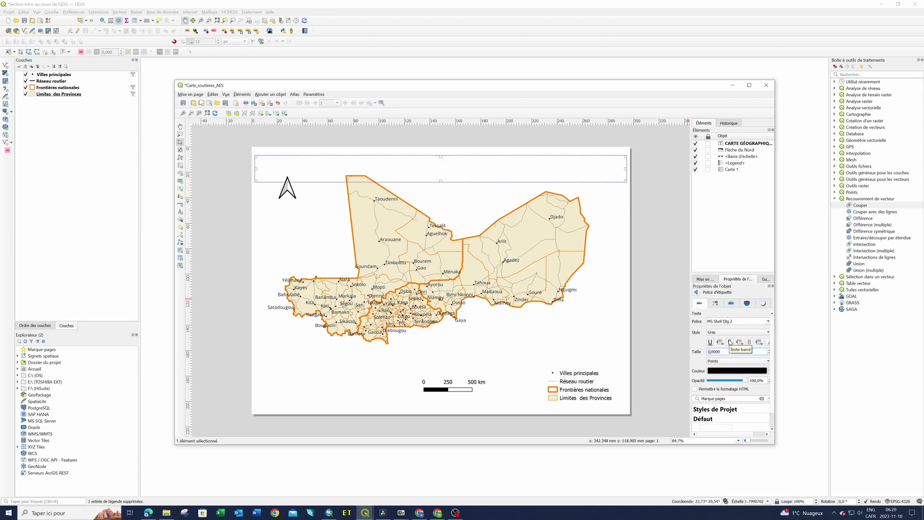
key("Return")
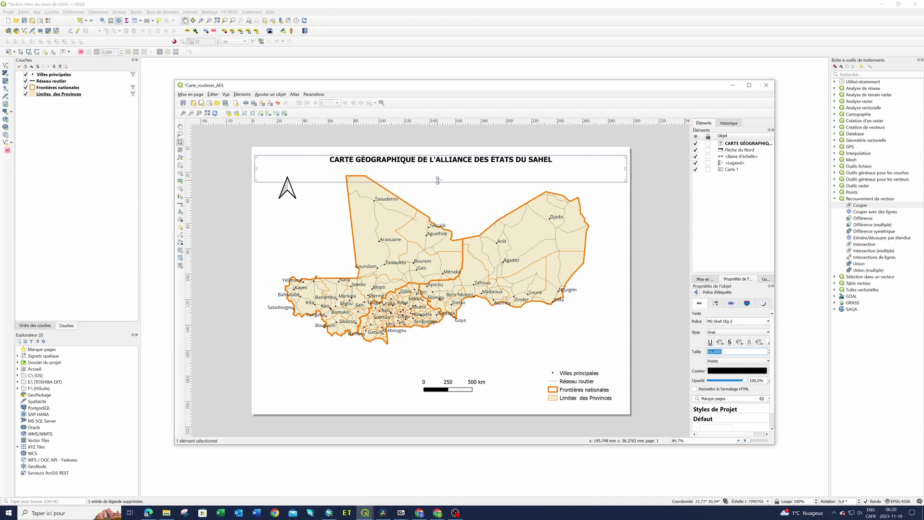
- Reduce the title label's height so its frame fits closely around the text and clears the map
left_click_drag(443, 181, 442, 167)
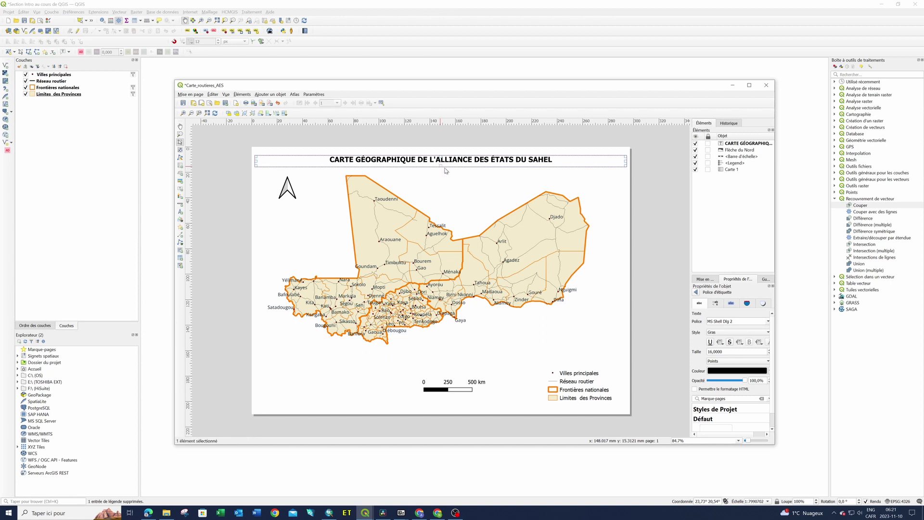
left_click(610, 195)
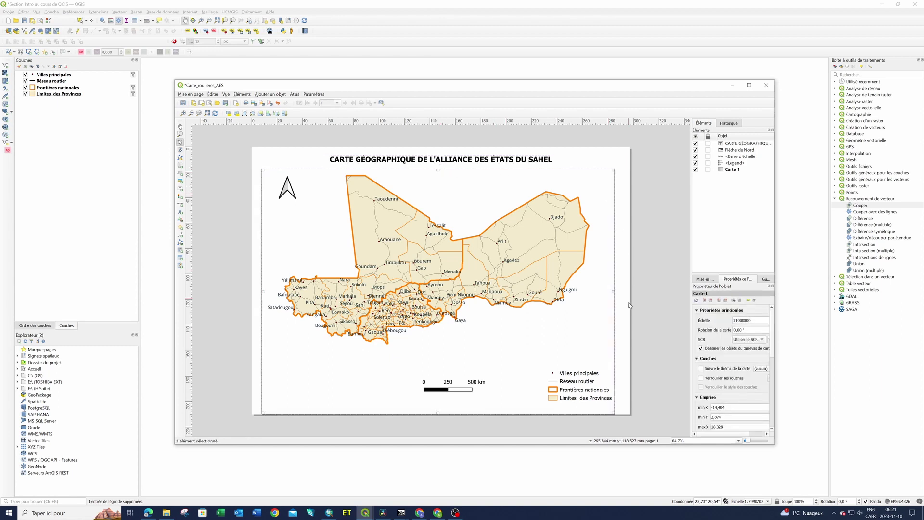
left_click(627, 168)
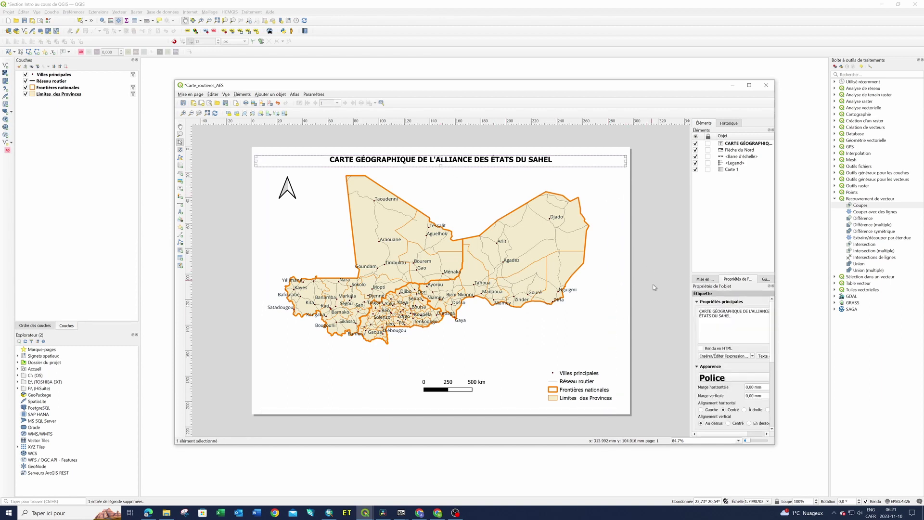
left_click(624, 379)
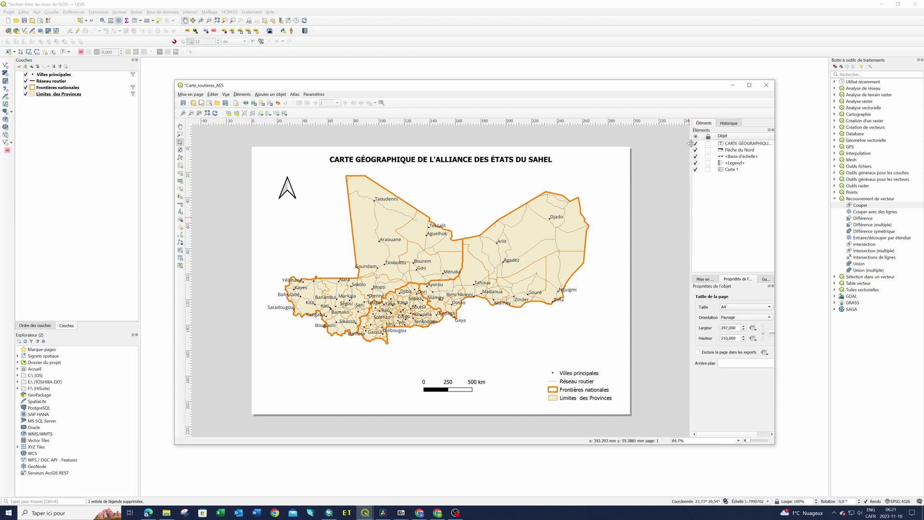
- Export the layout to PDF as Carte_routieres_AES.pdf in the COURS YOUTUBE UDEMY folder
left_click(196, 95)
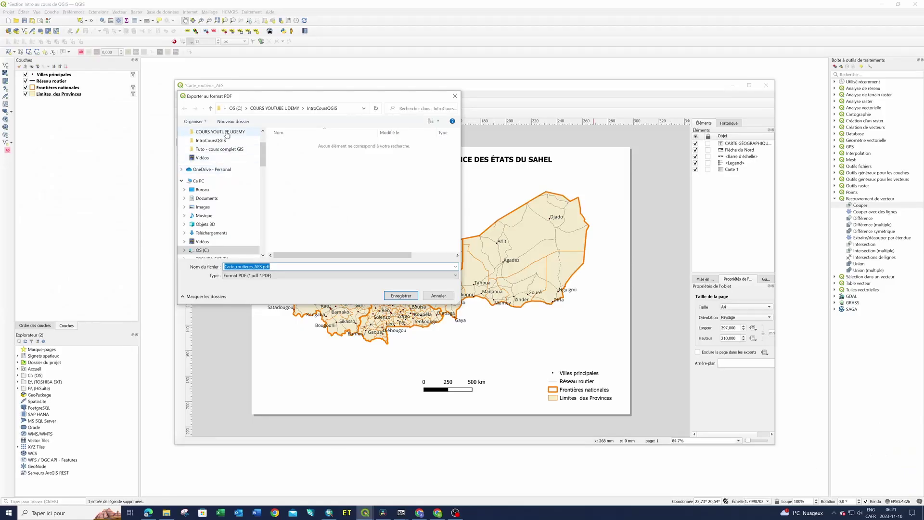
left_click(227, 133)
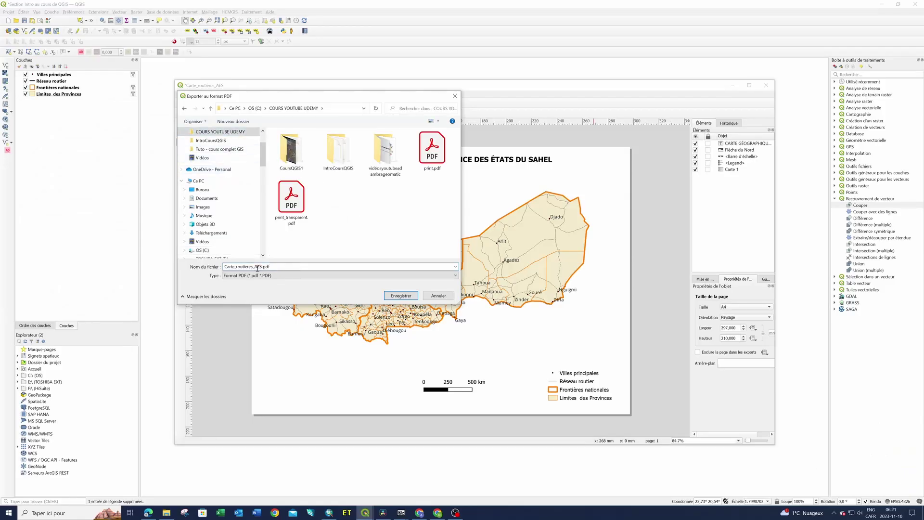
left_click(400, 296)
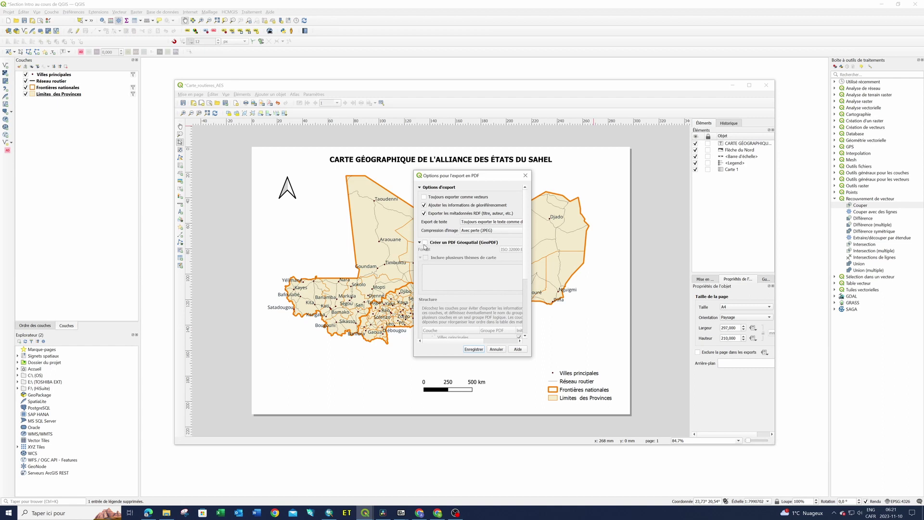
- Enable creation of a geospatial PDF (GeoPDF) in the export options and save the export
left_click(425, 242)
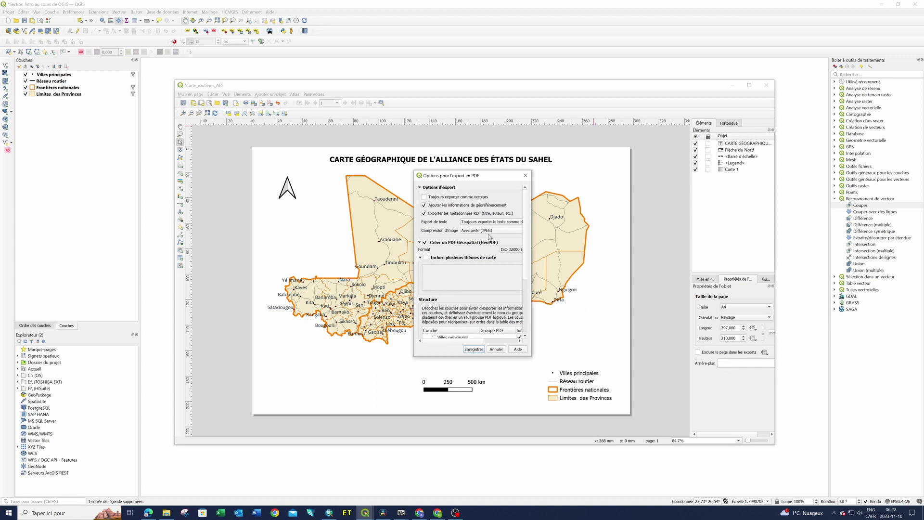
scroll(482, 241, "down", 4)
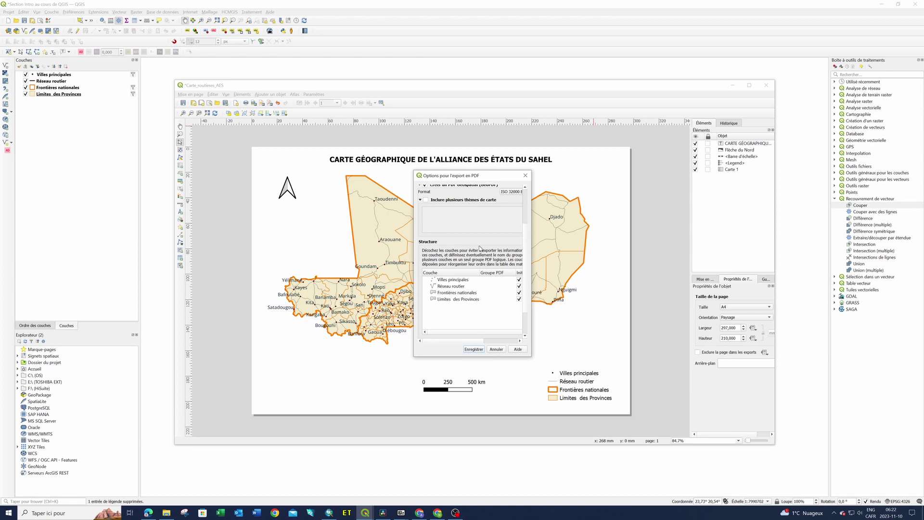
scroll(480, 248, "down", 3)
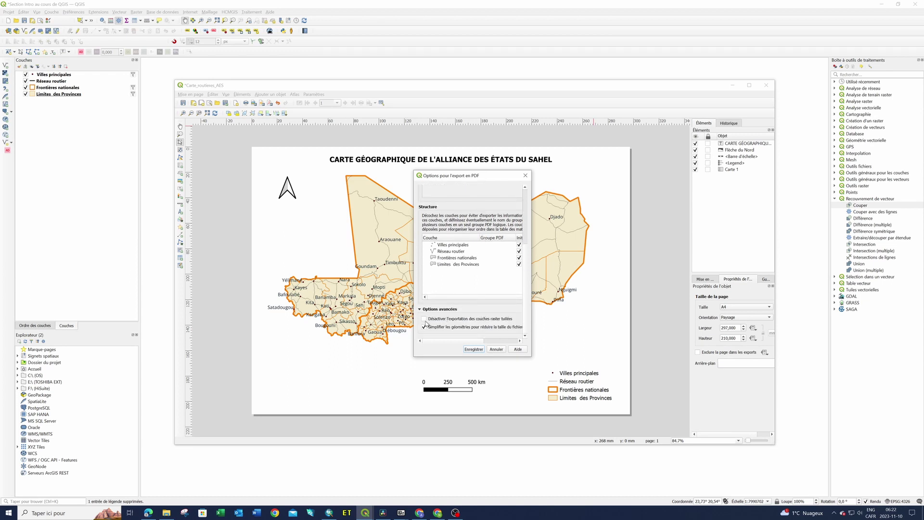
left_click(473, 349)
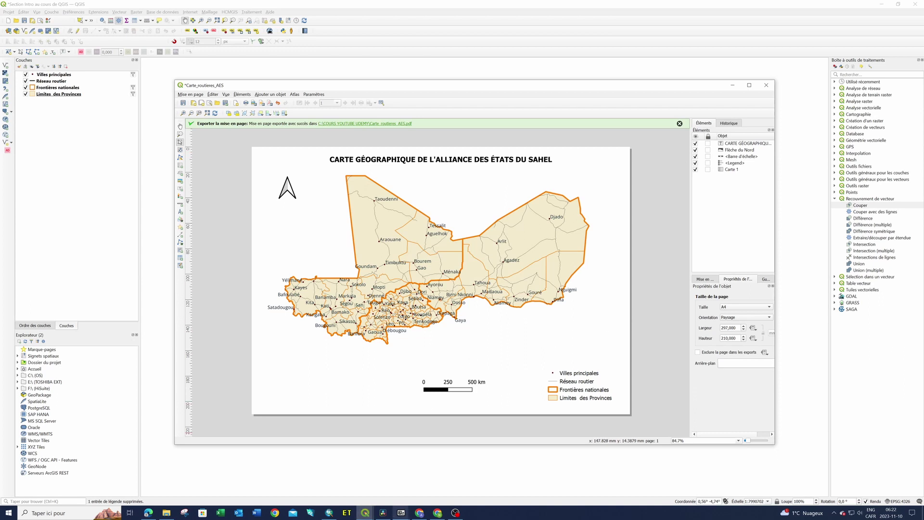
- Switch to File Explorer, open Carte_routieres_AES.pdf from the COURS YOUTUBE UDEMY folder to examine the exported map, and close the viewer
left_click(166, 513)
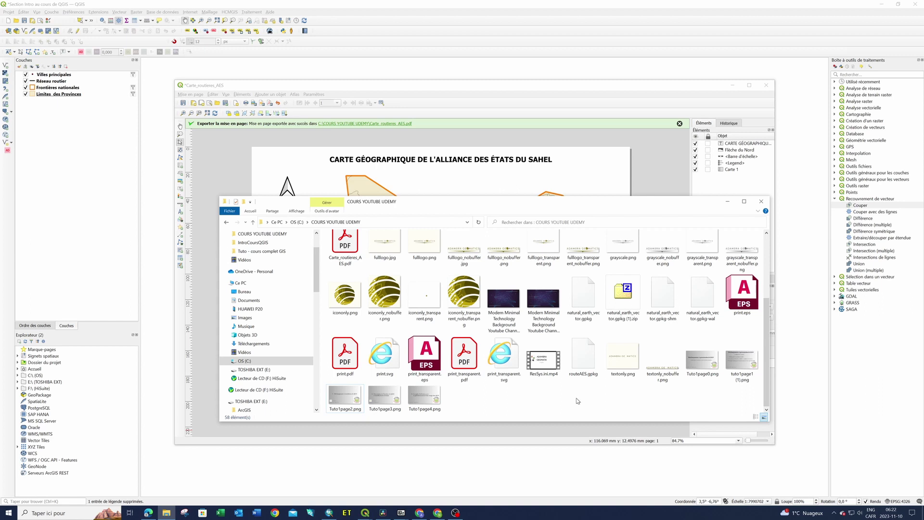
scroll(475, 322, "up", 1)
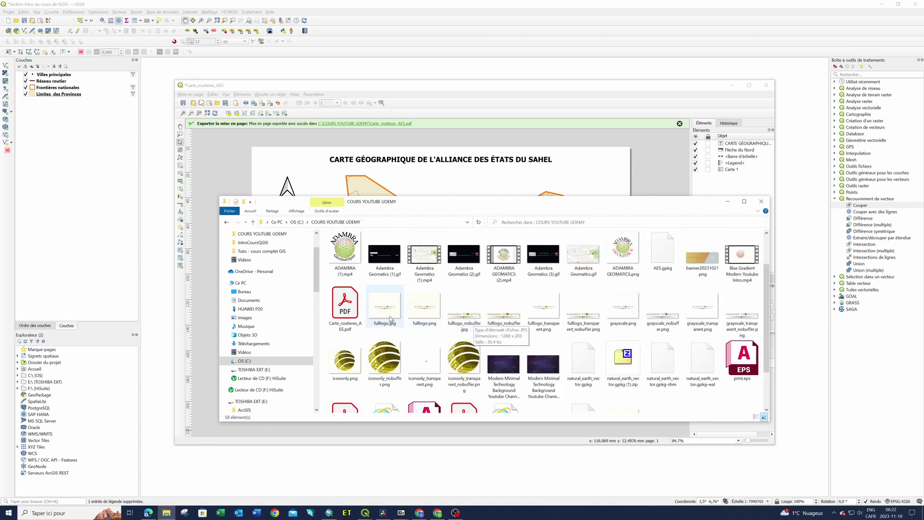
left_click(347, 308)
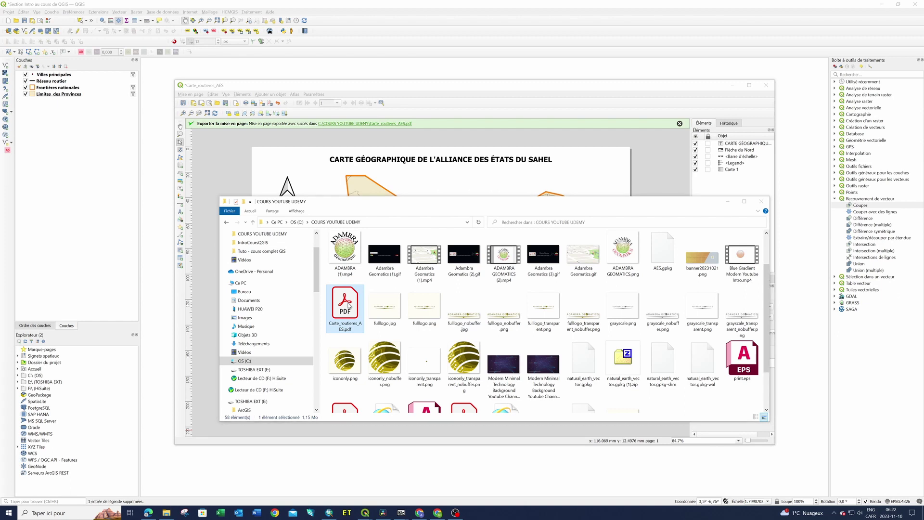
double_click(349, 305)
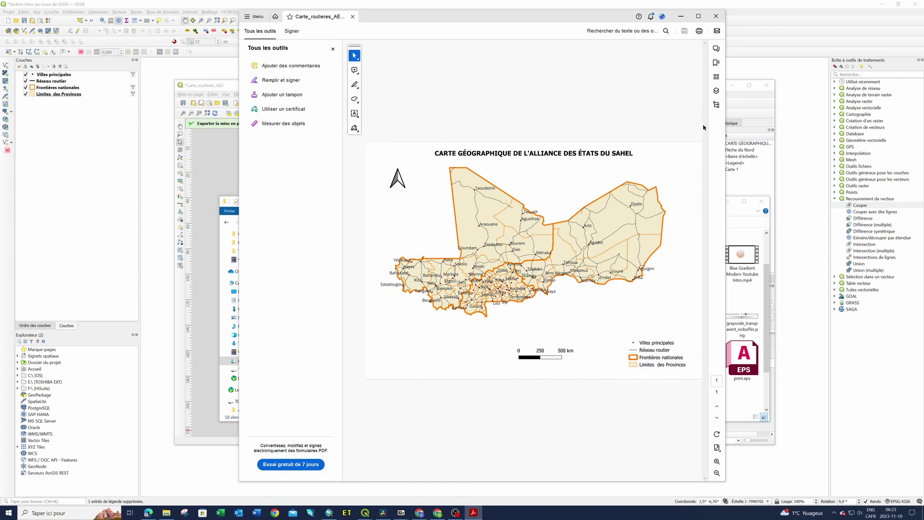
left_click(716, 16)
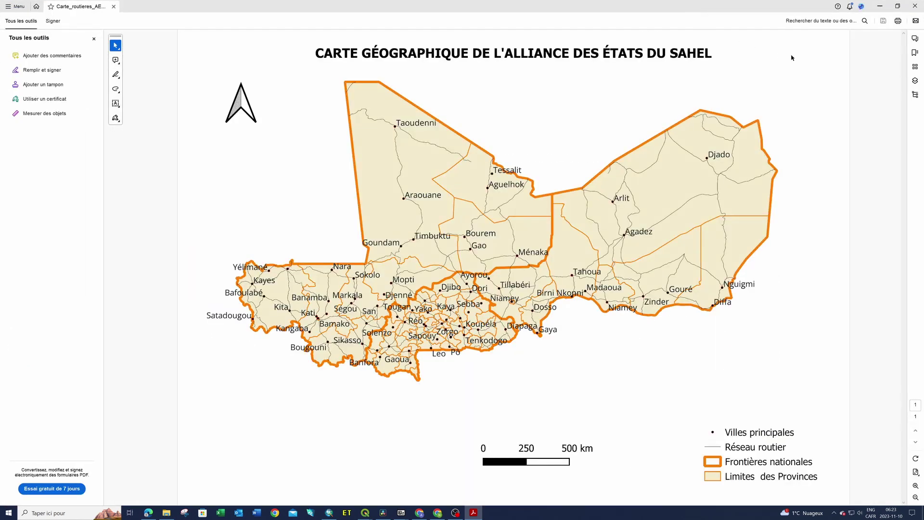
left_click(915, 6)
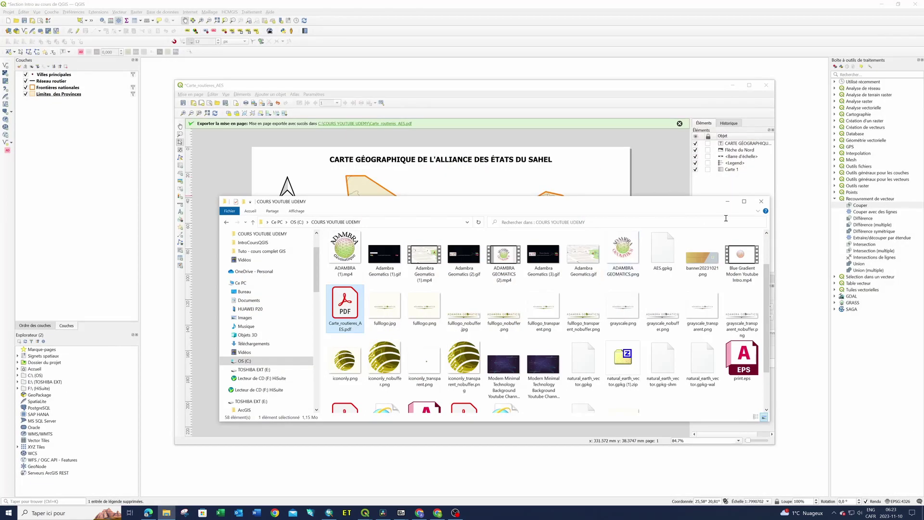